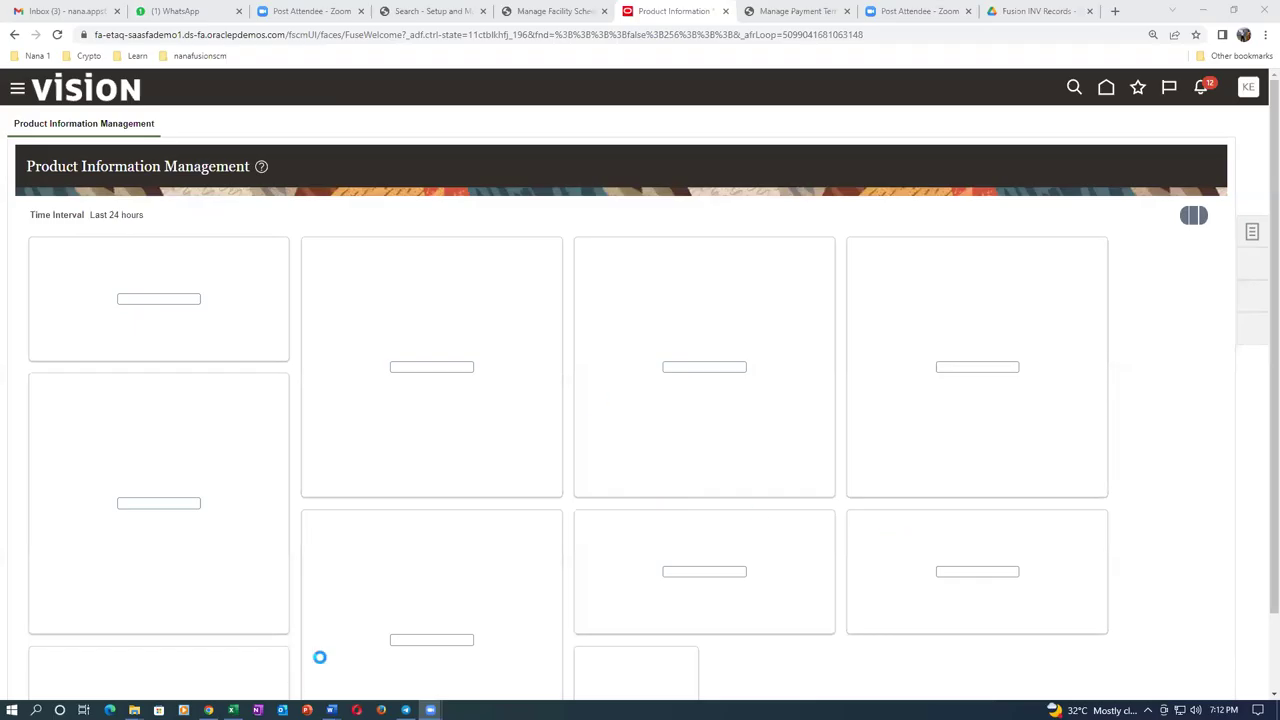
Switch to the Fusion Inventory and Procurement worksheet in Excel and review the row for Item Creation in PIM.
key(alt+Tab)
key(alt+Tab)
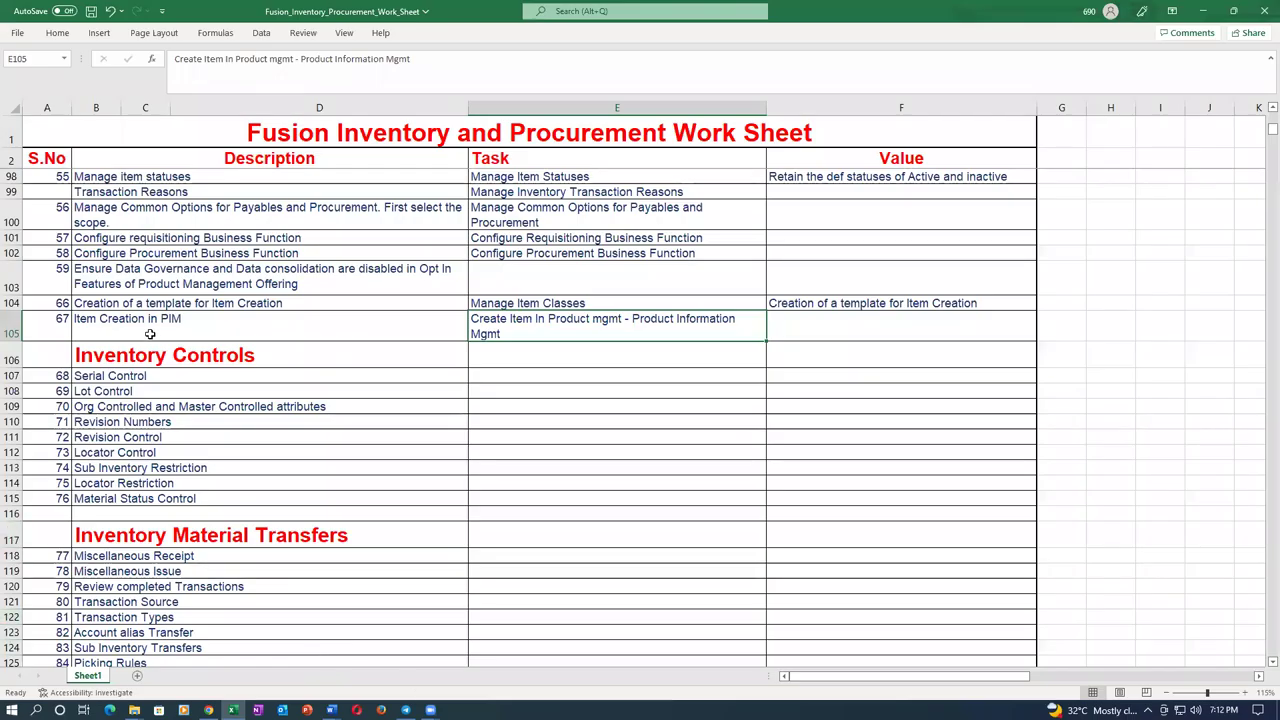
click(151, 336)
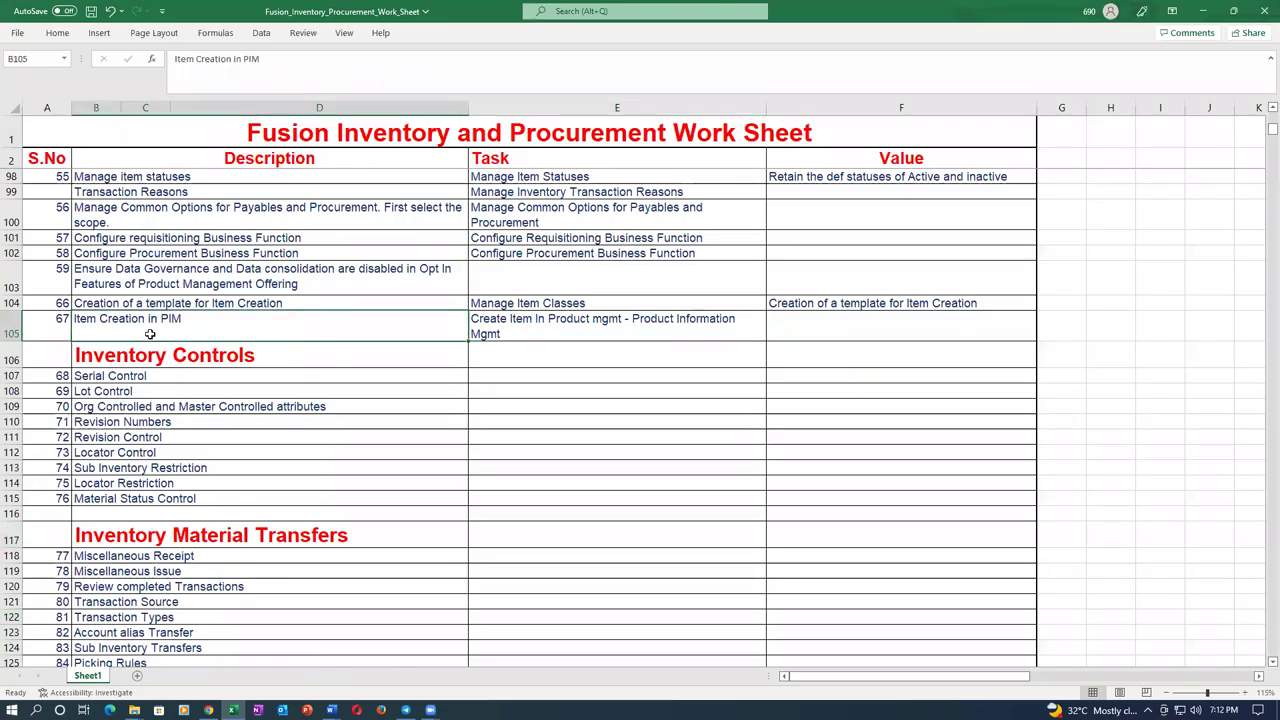
click(534, 330)
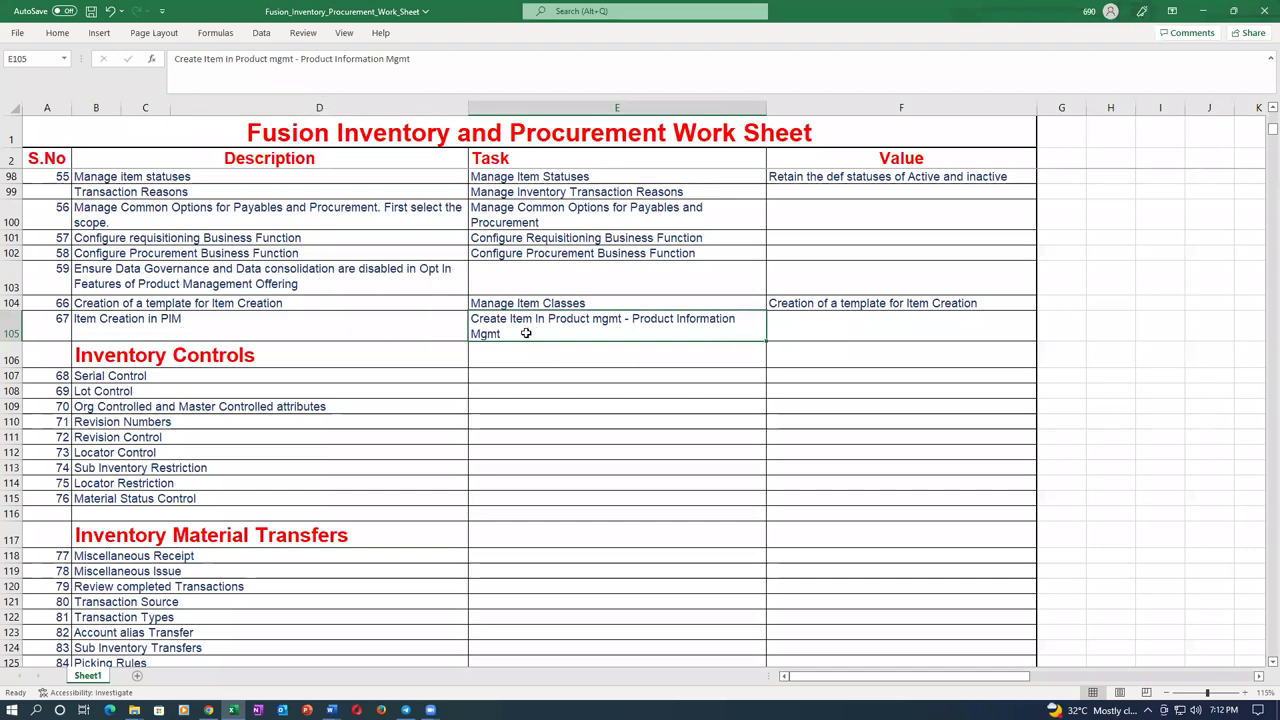
click(305, 327)
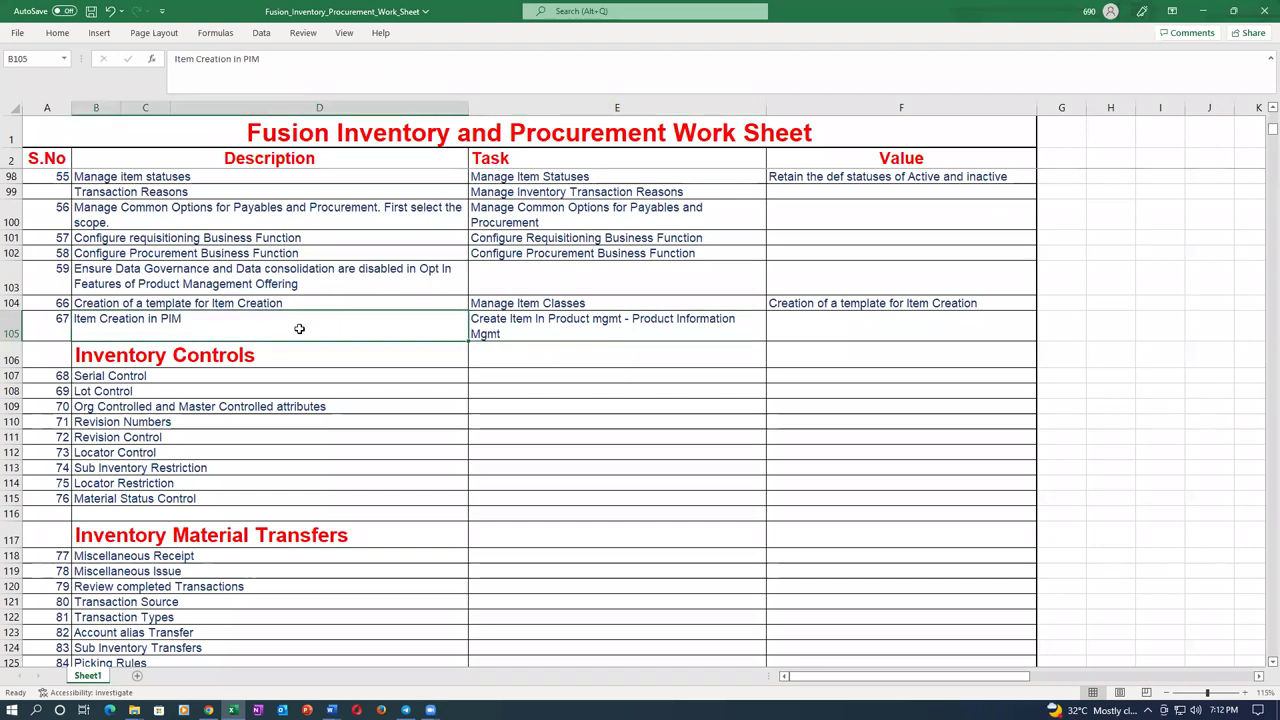
click(5, 322)
Review the worksheet's earlier rows on assigning roles to procurement requestors and logging in as the employee.
scroll(172, 314, up, 7)
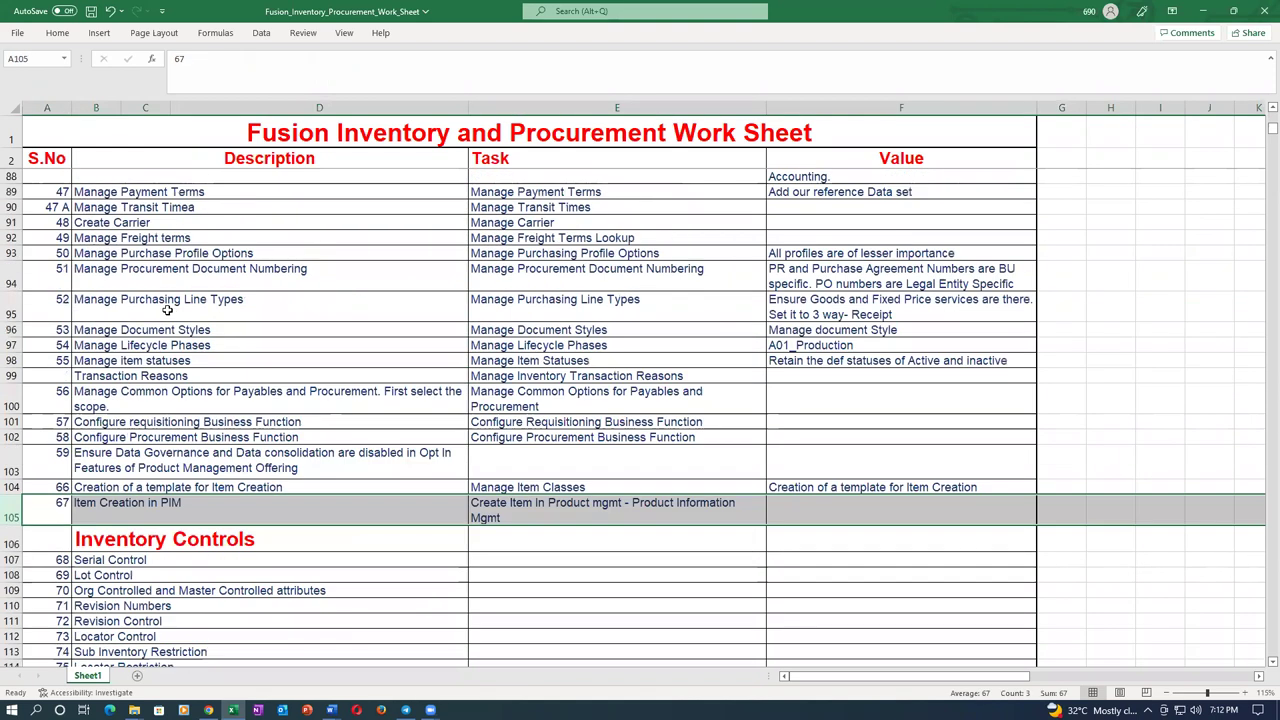
scroll(586, 266, up, 4)
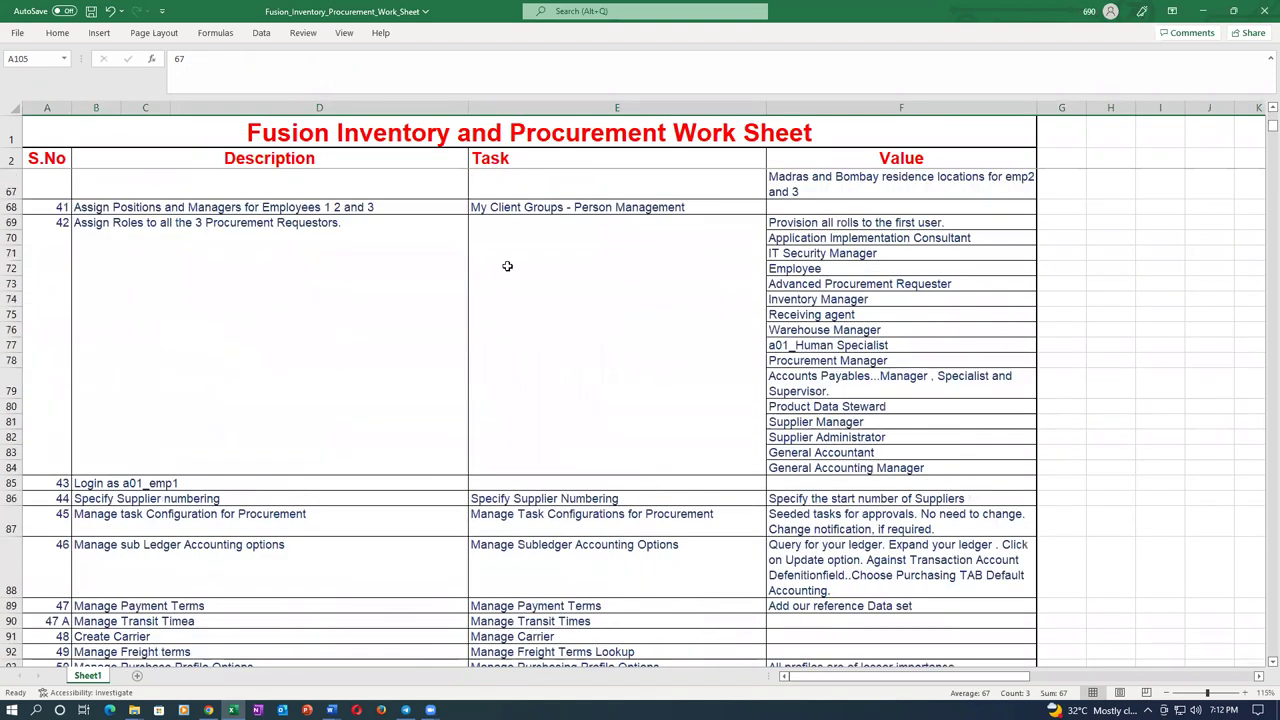
click(108, 480)
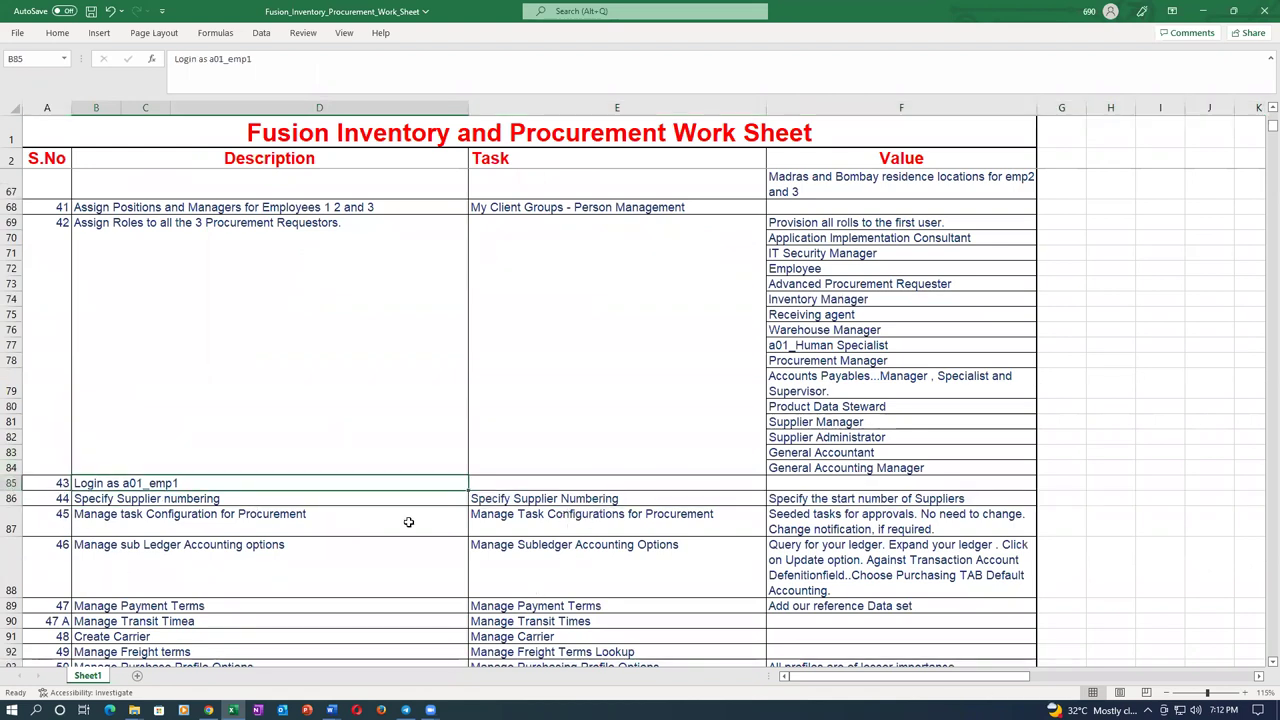
click(480, 352)
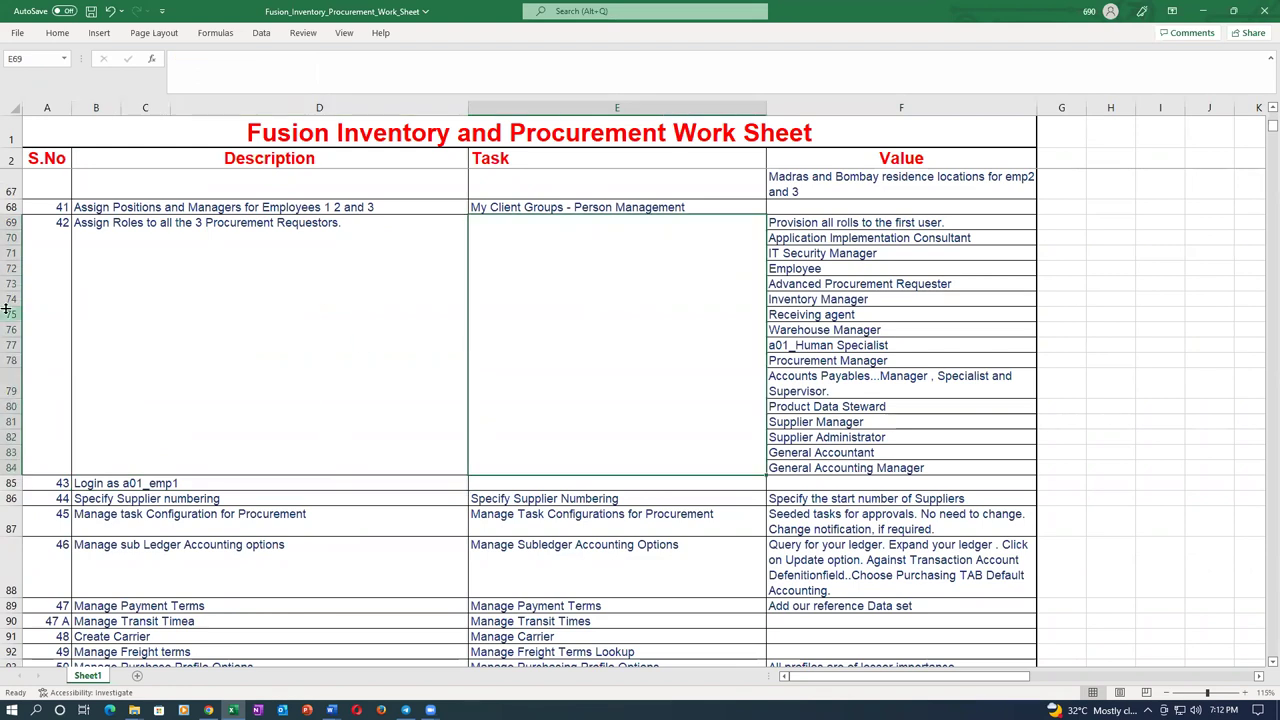
key(Left)
click(10, 299)
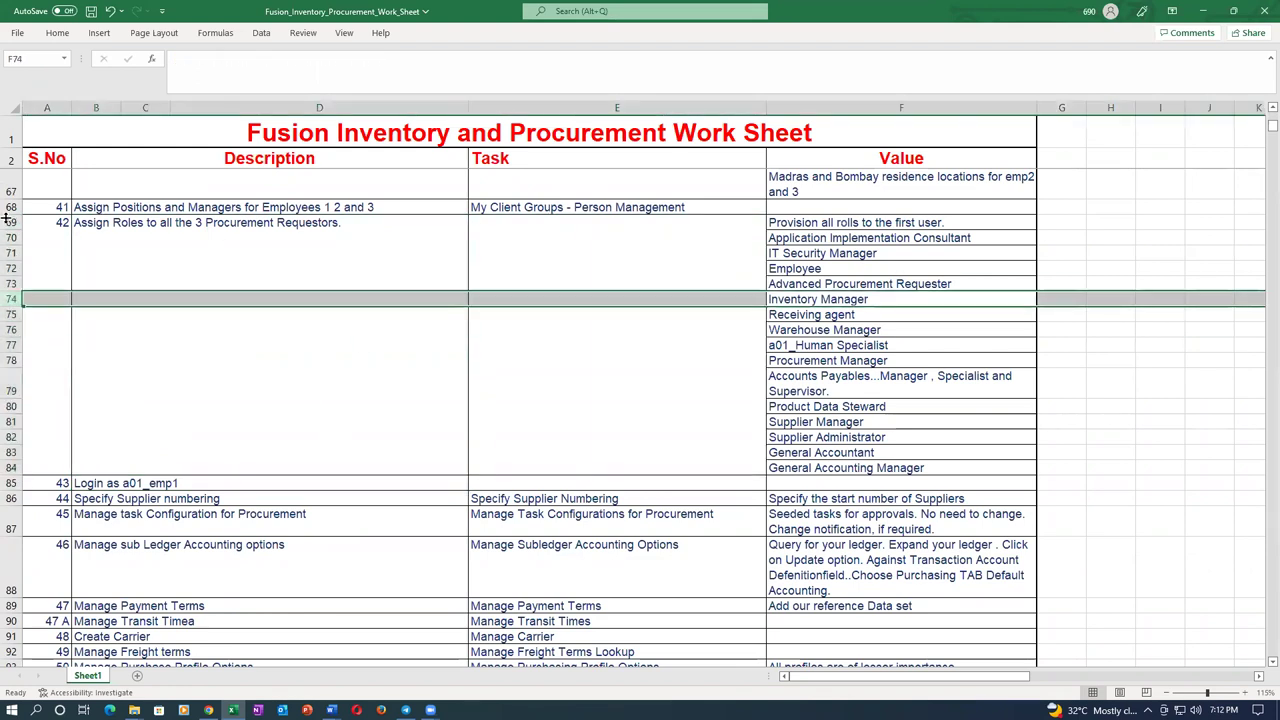
click(59, 229)
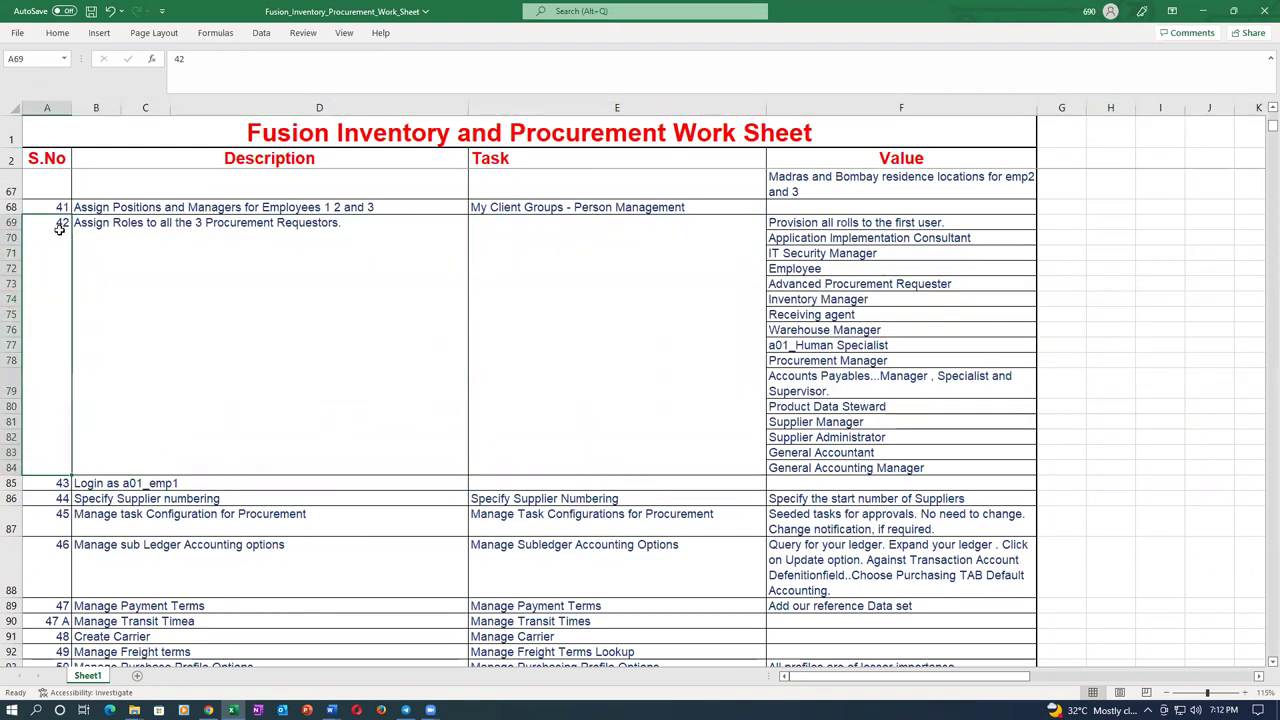
click(231, 487)
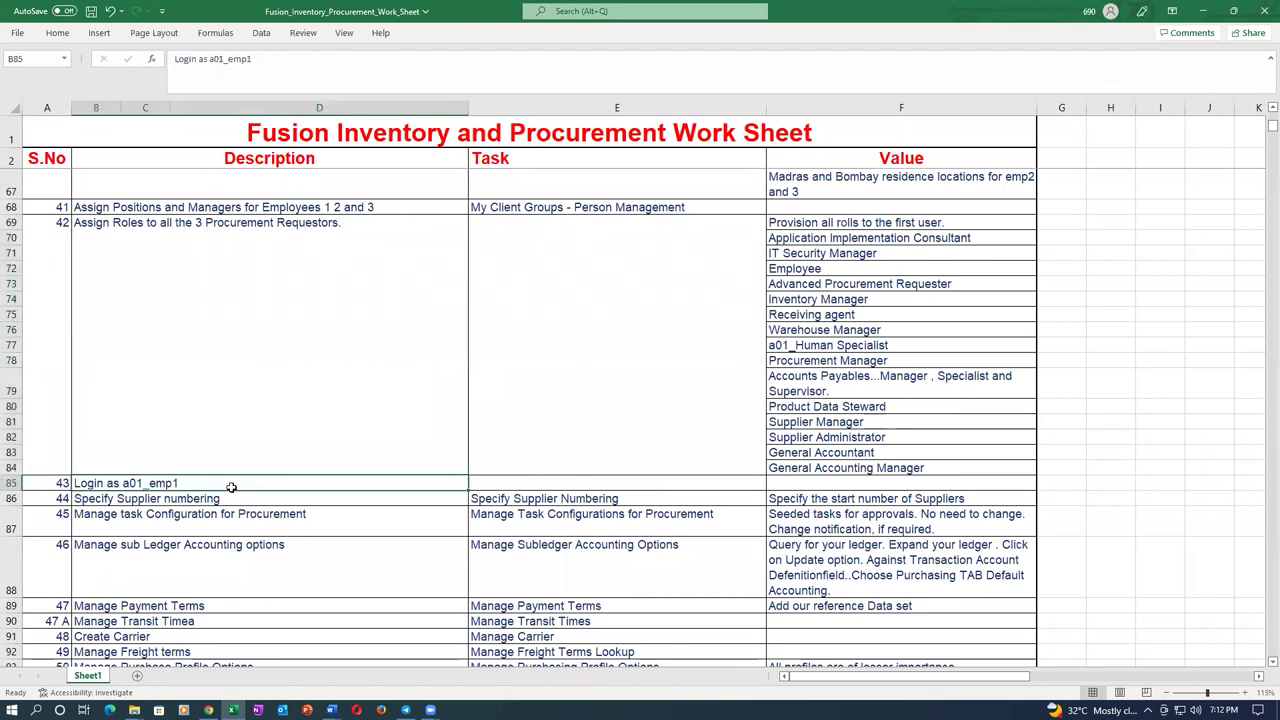
Review worksheet rows 104 and 105 on creating an item template and creating an item in PIM.
scroll(598, 548, down, 4)
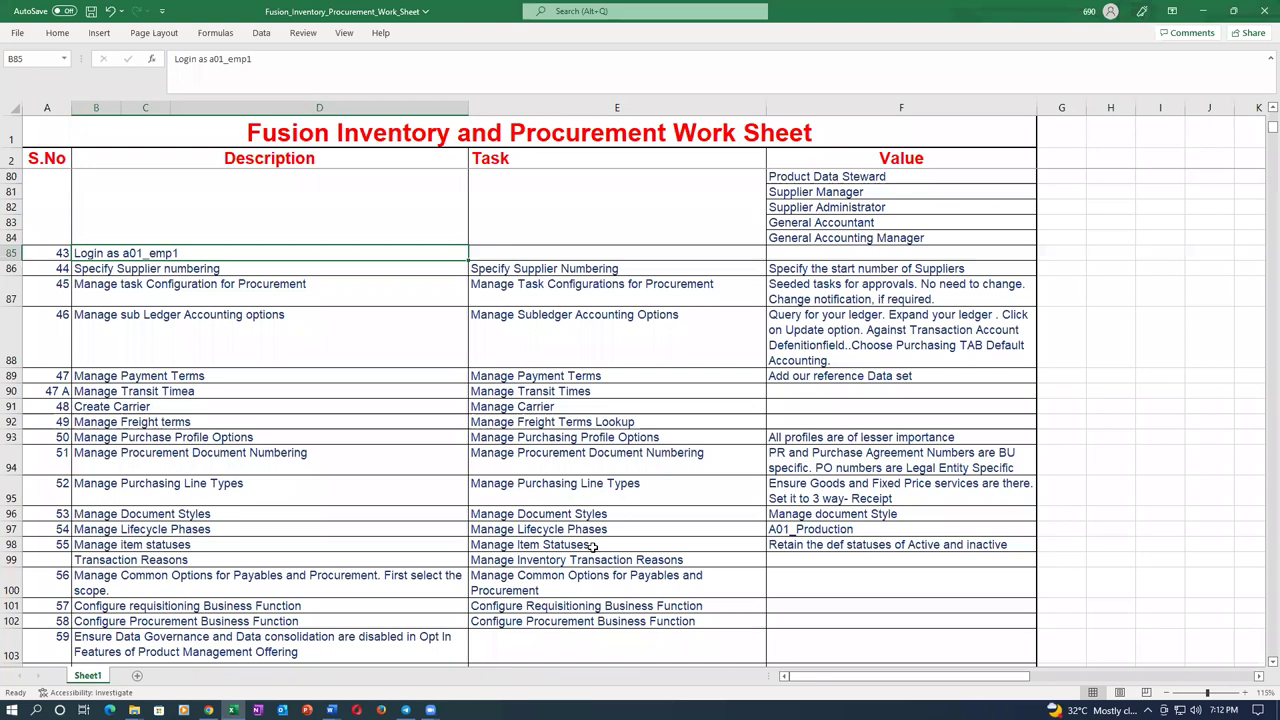
scroll(592, 544, down, 3)
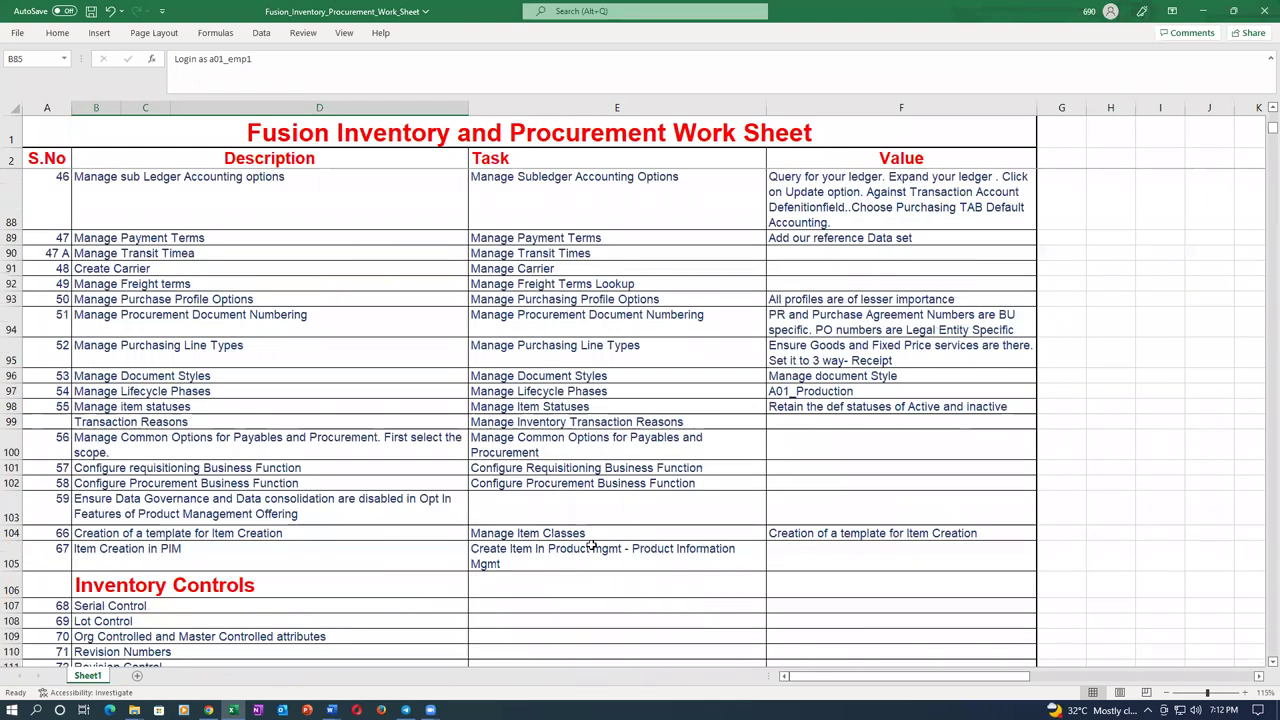
click(8, 533)
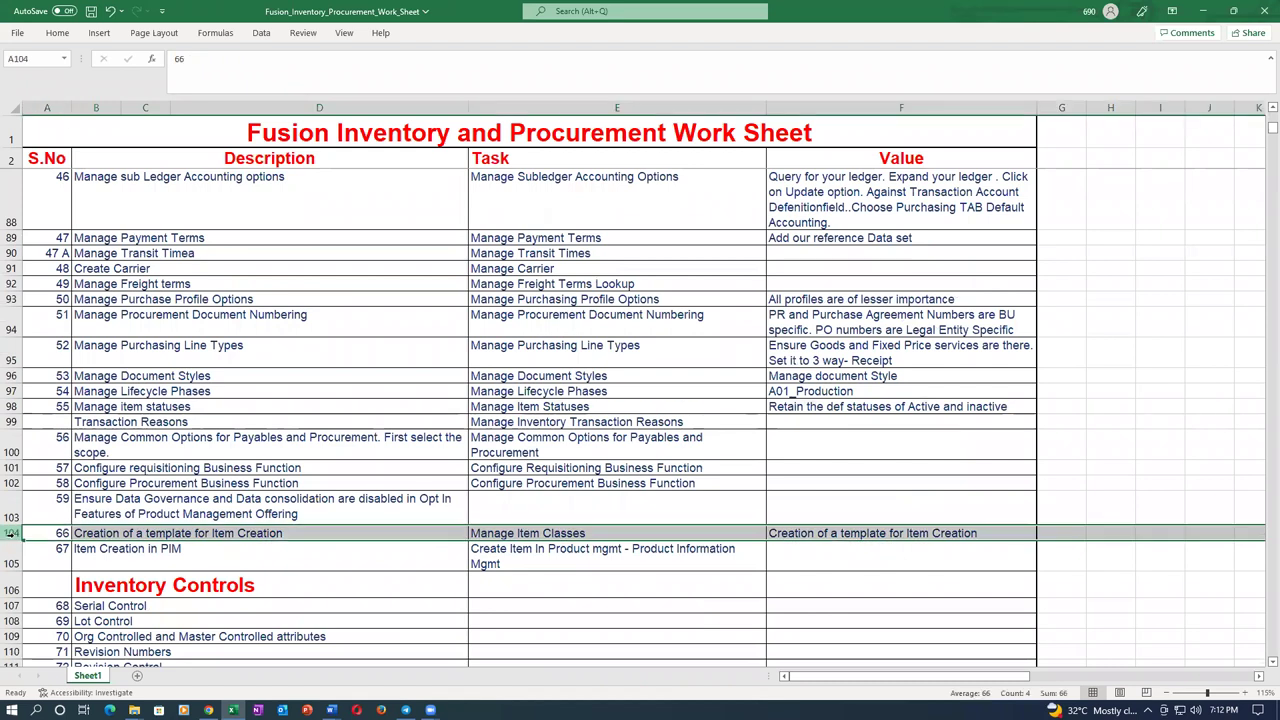
click(8, 558)
drag(52, 563, 506, 571)
click(517, 557)
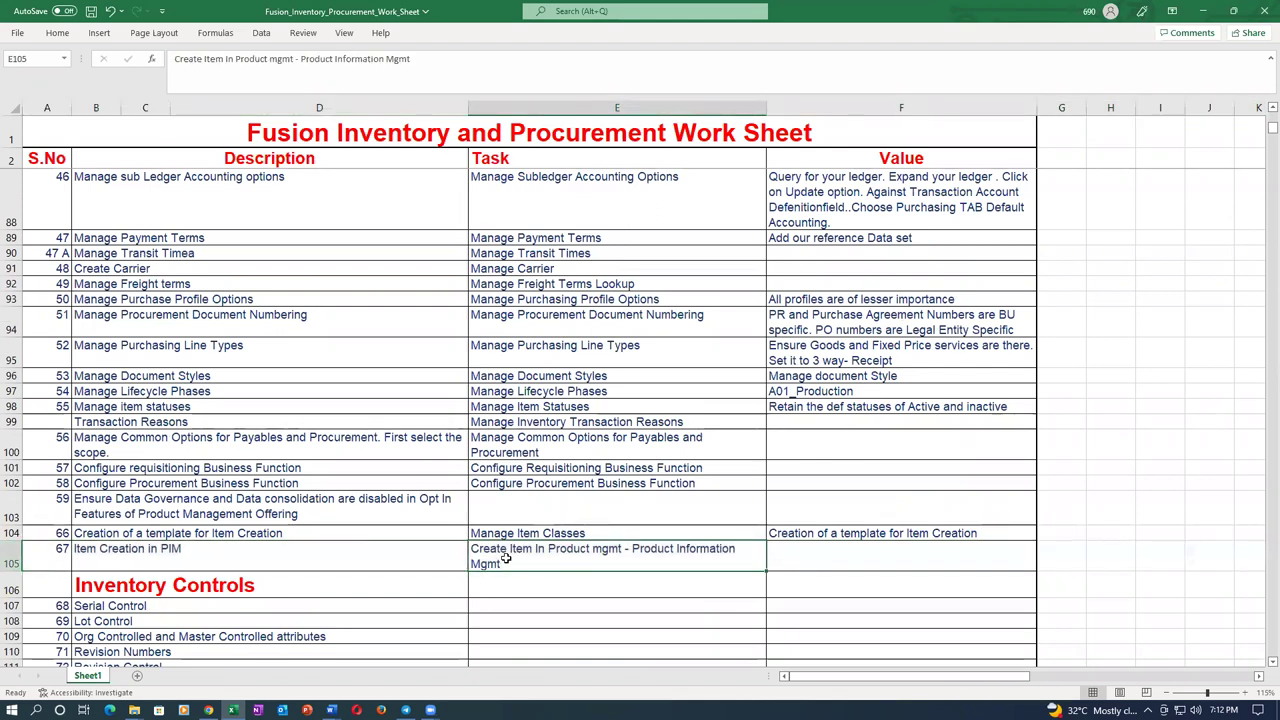
Switch back to Oracle Fusion in Chrome and open Product Information Management from the home page's Product Management apps.
key(alt+Tab)
key(alt+Tab)
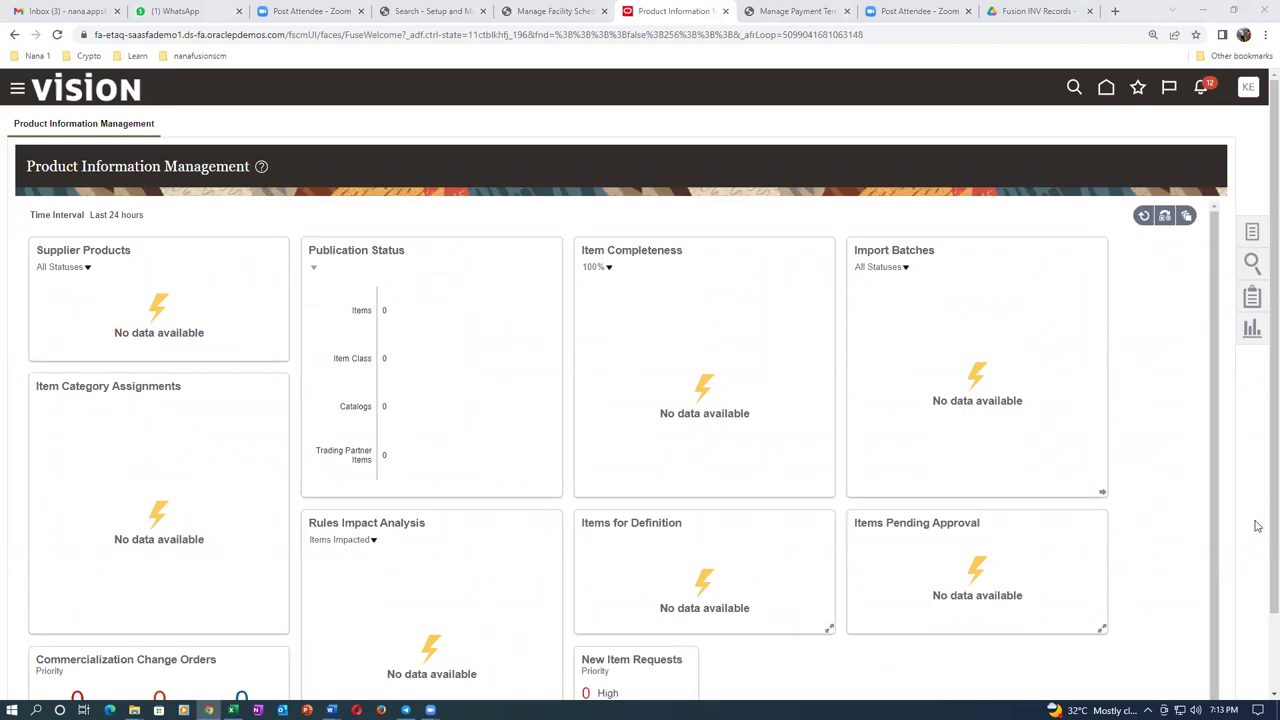
click(1105, 88)
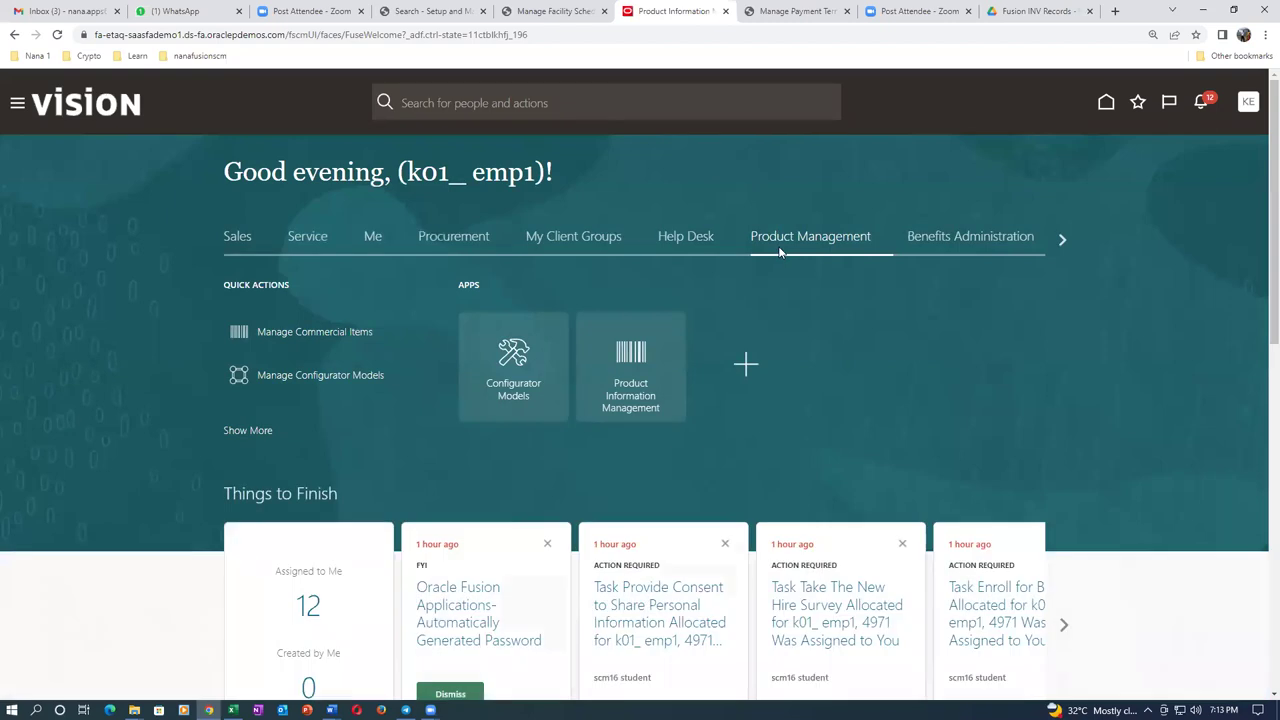
click(625, 410)
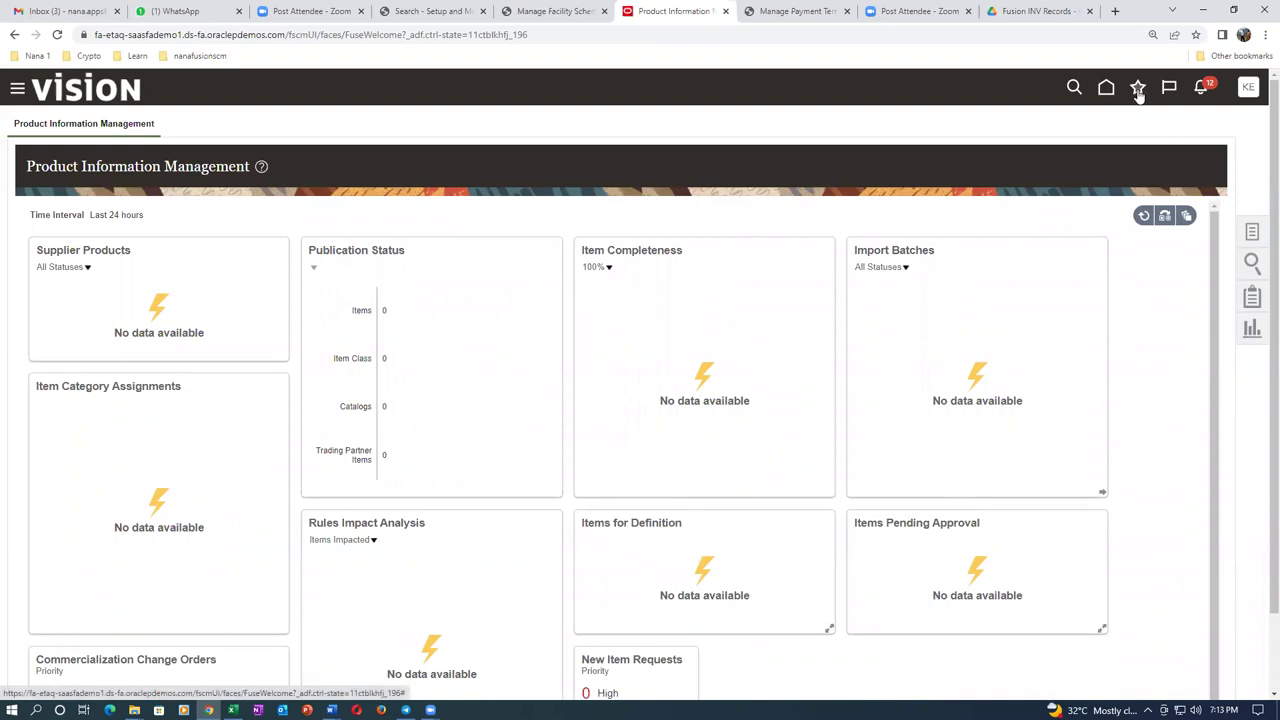
Add the Product Information Management page to the favorites under its default name.
click(1137, 92)
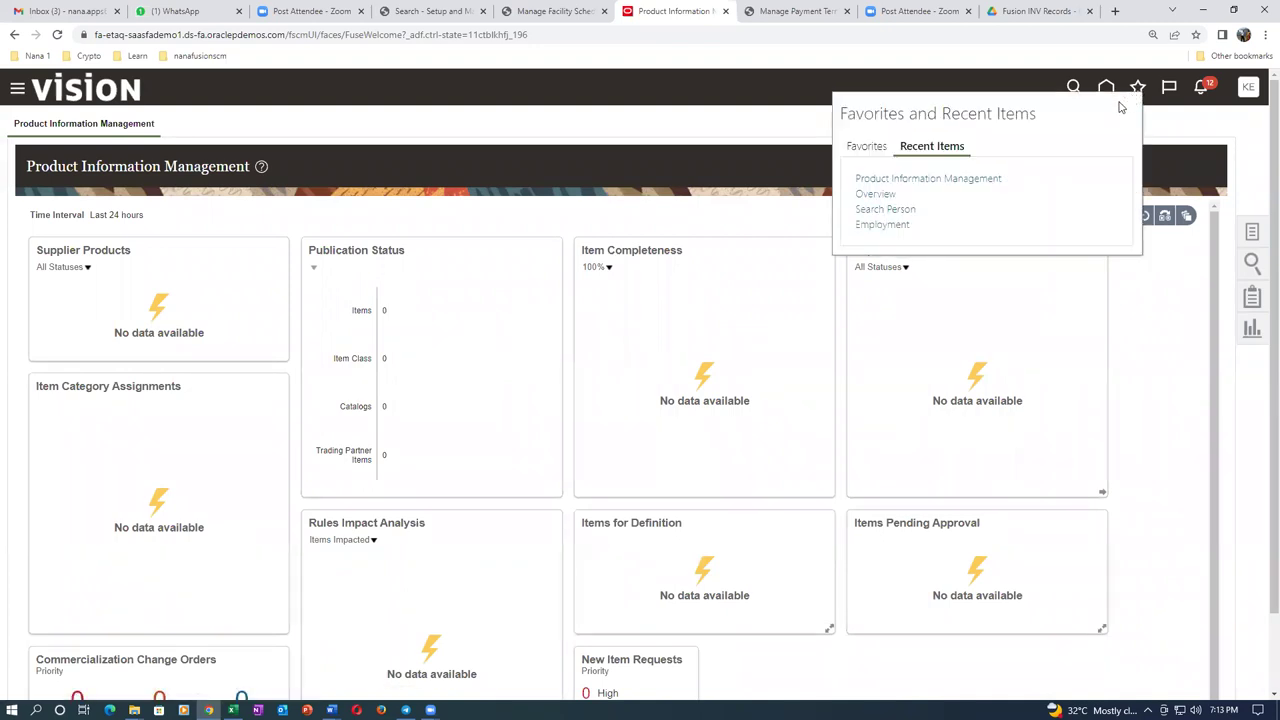
click(864, 147)
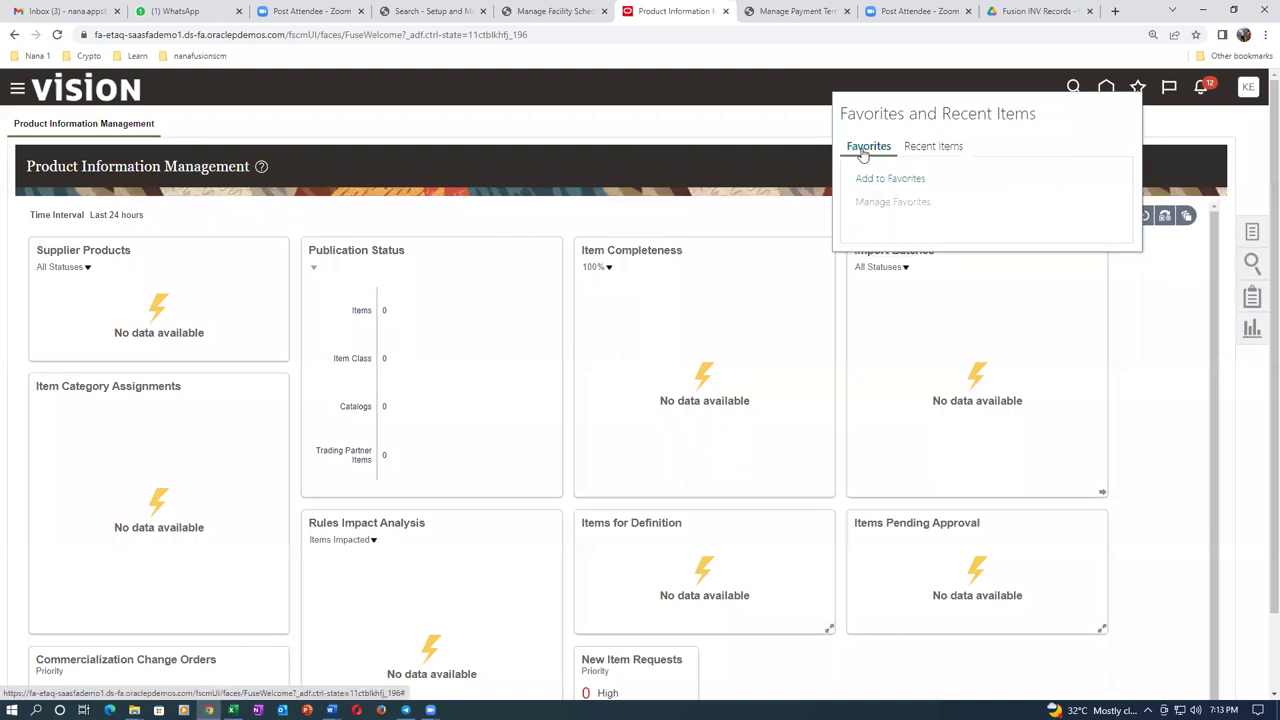
click(887, 182)
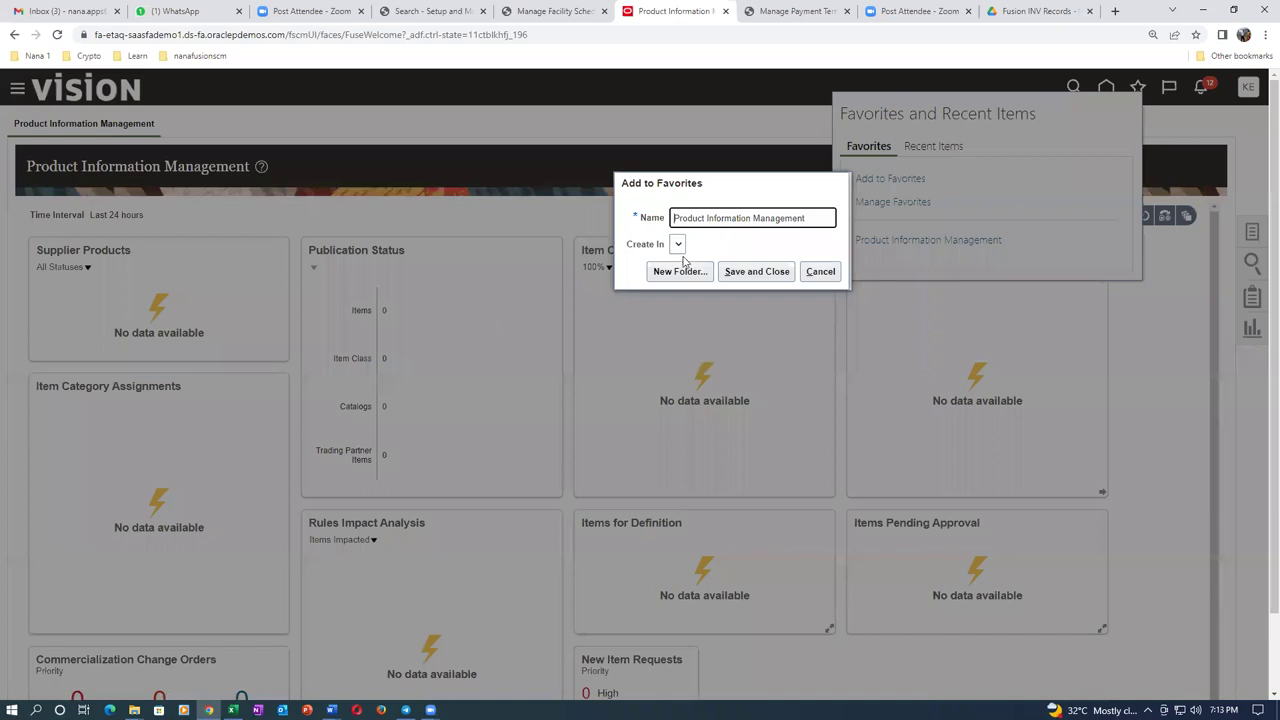
click(765, 272)
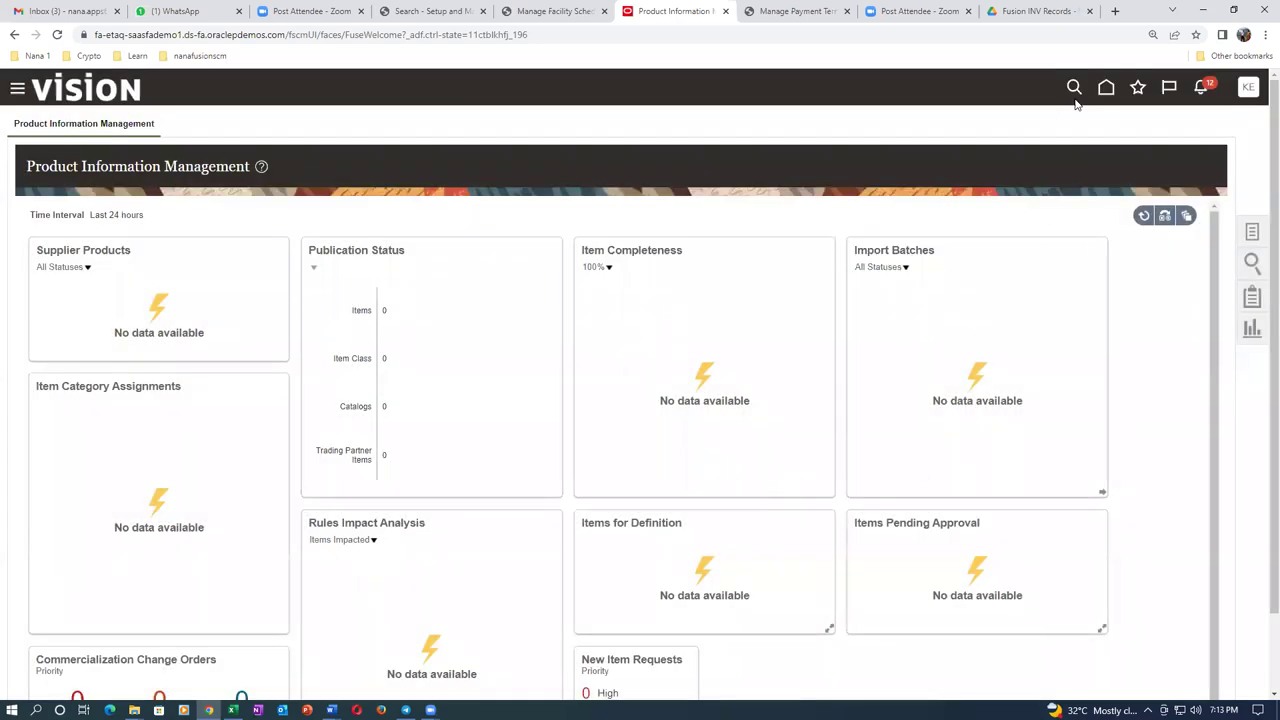
Return to the home page, open Product Information Management from the favorites and start the Create Item task.
click(1105, 88)
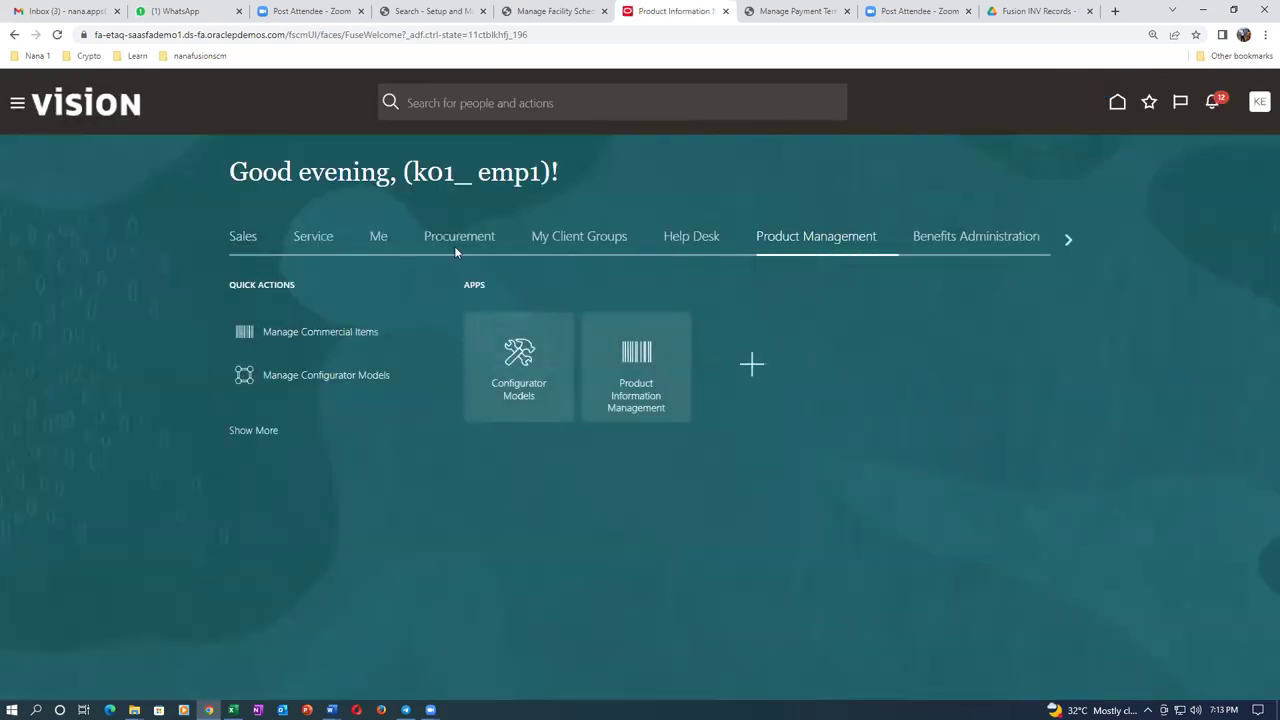
click(461, 246)
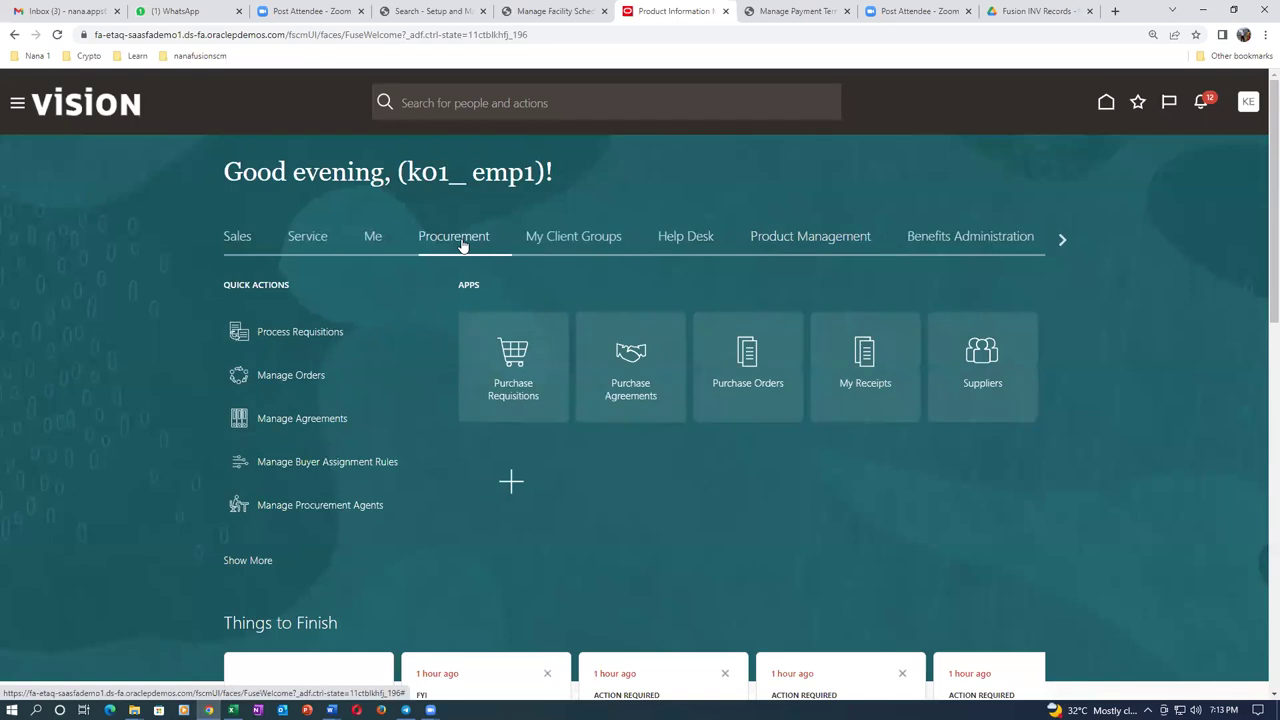
click(1136, 104)
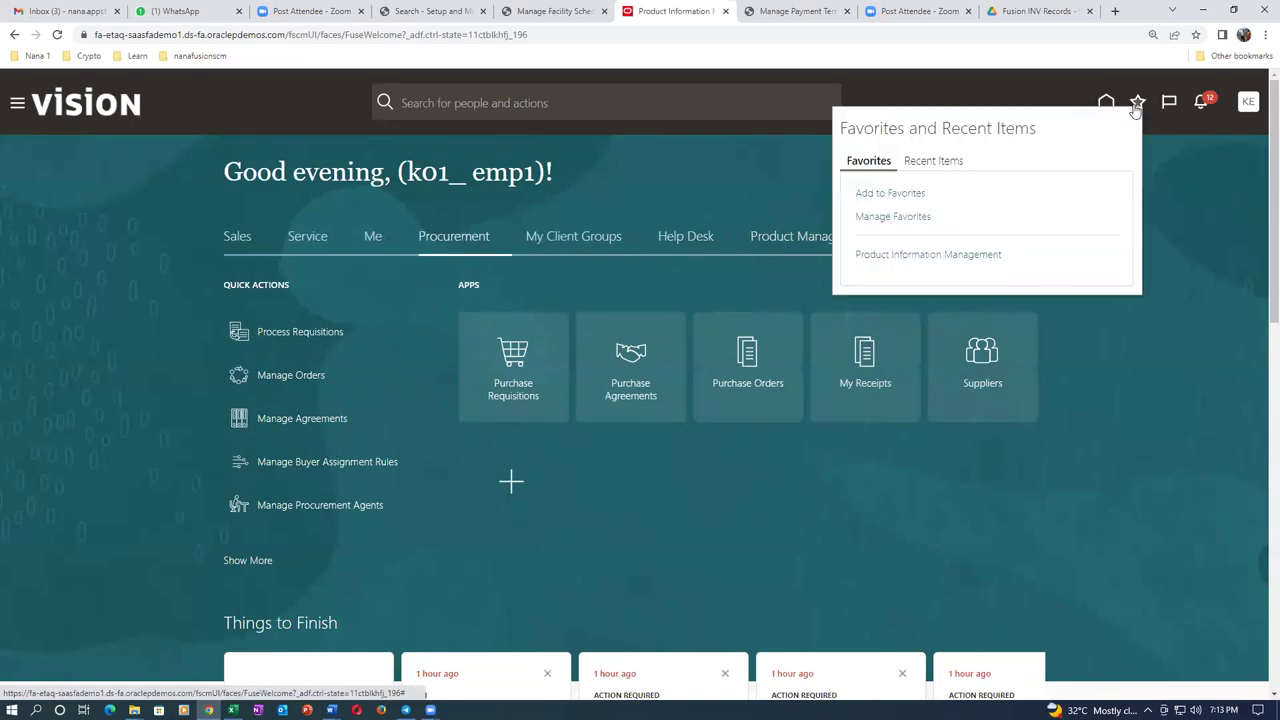
click(918, 258)
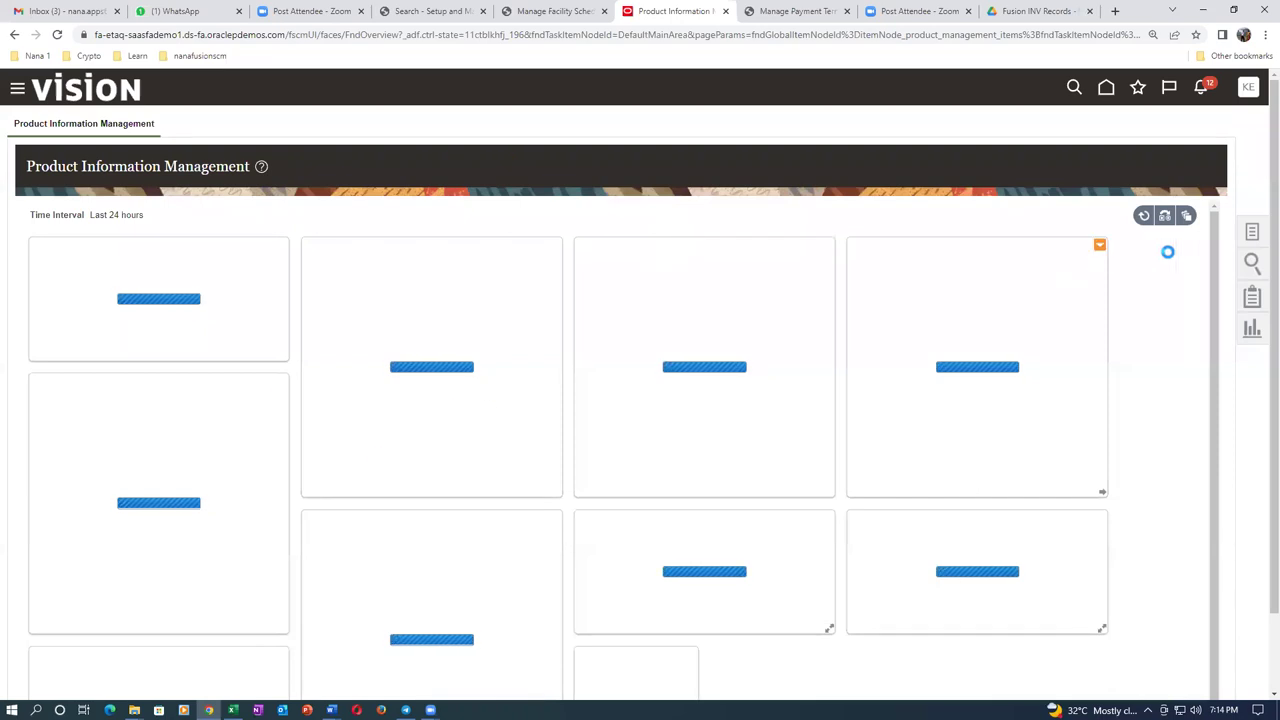
click(1250, 234)
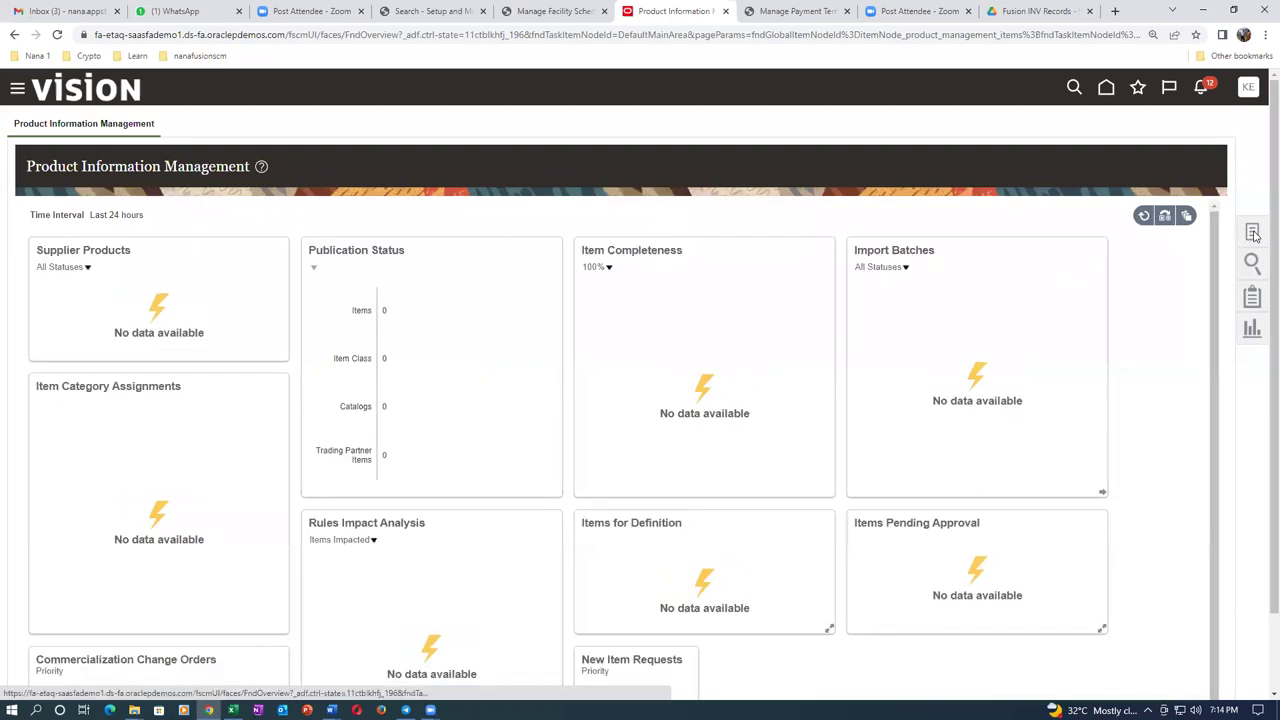
click(1105, 137)
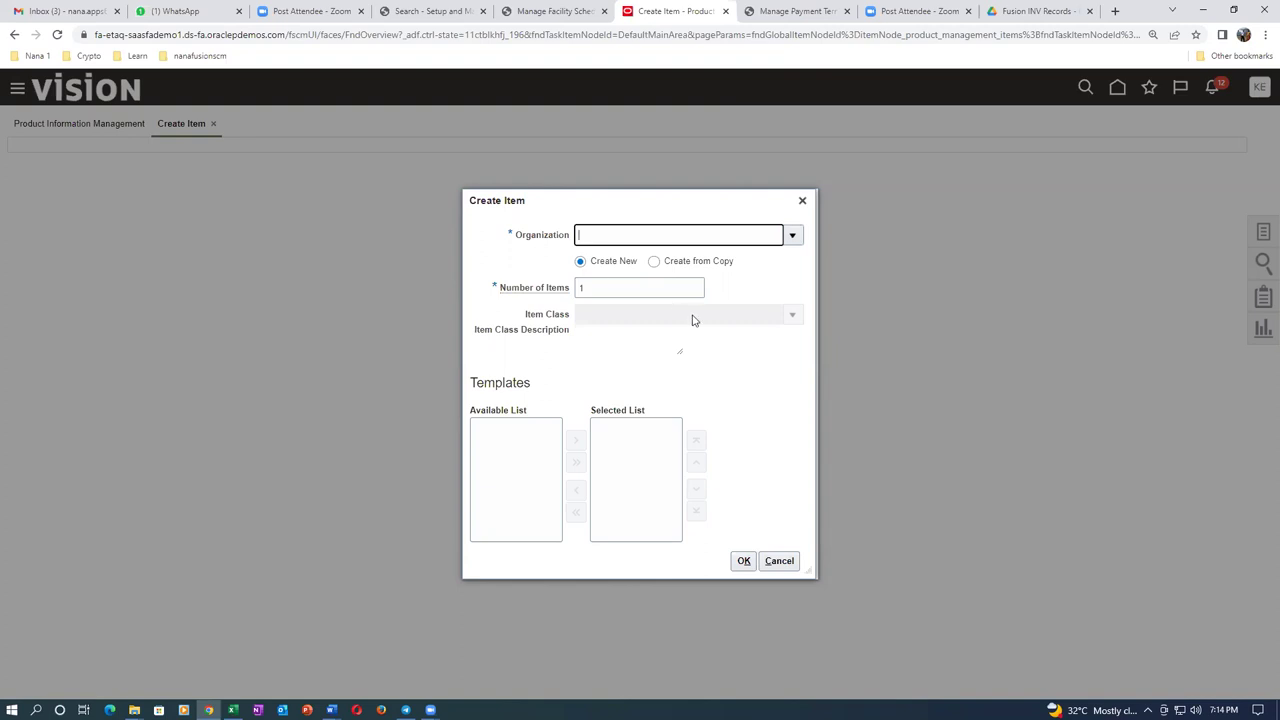
Switch to File Explorer and open the 03_Vision_Enterprise_Structure PDF from Main (J:), Oracle SCM Training, Additional_Docs_Records_4.
click(134, 708)
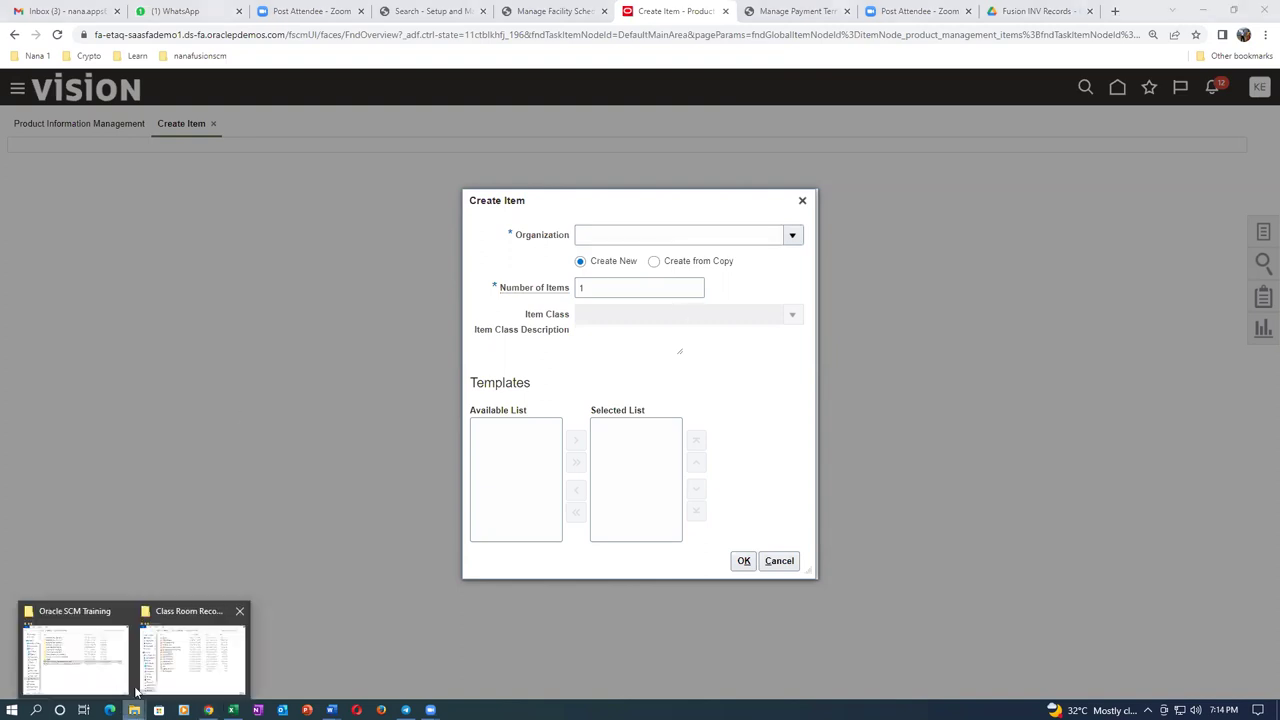
click(165, 670)
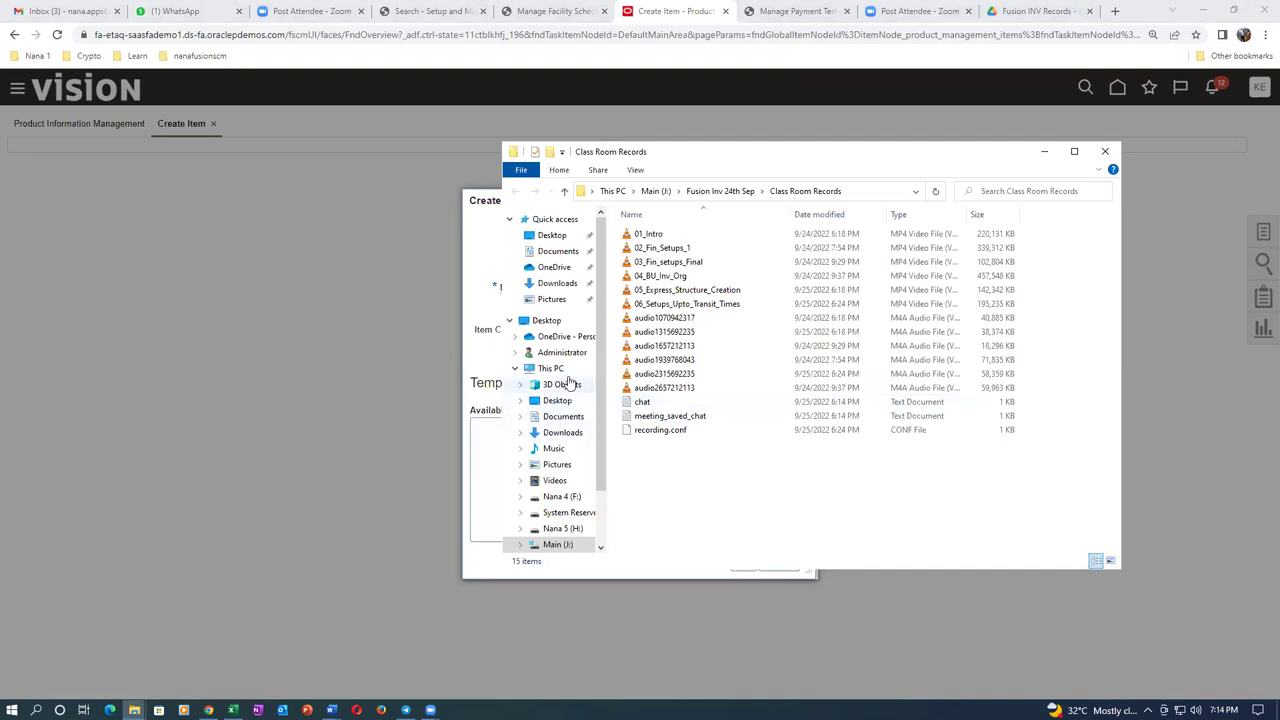
click(570, 544)
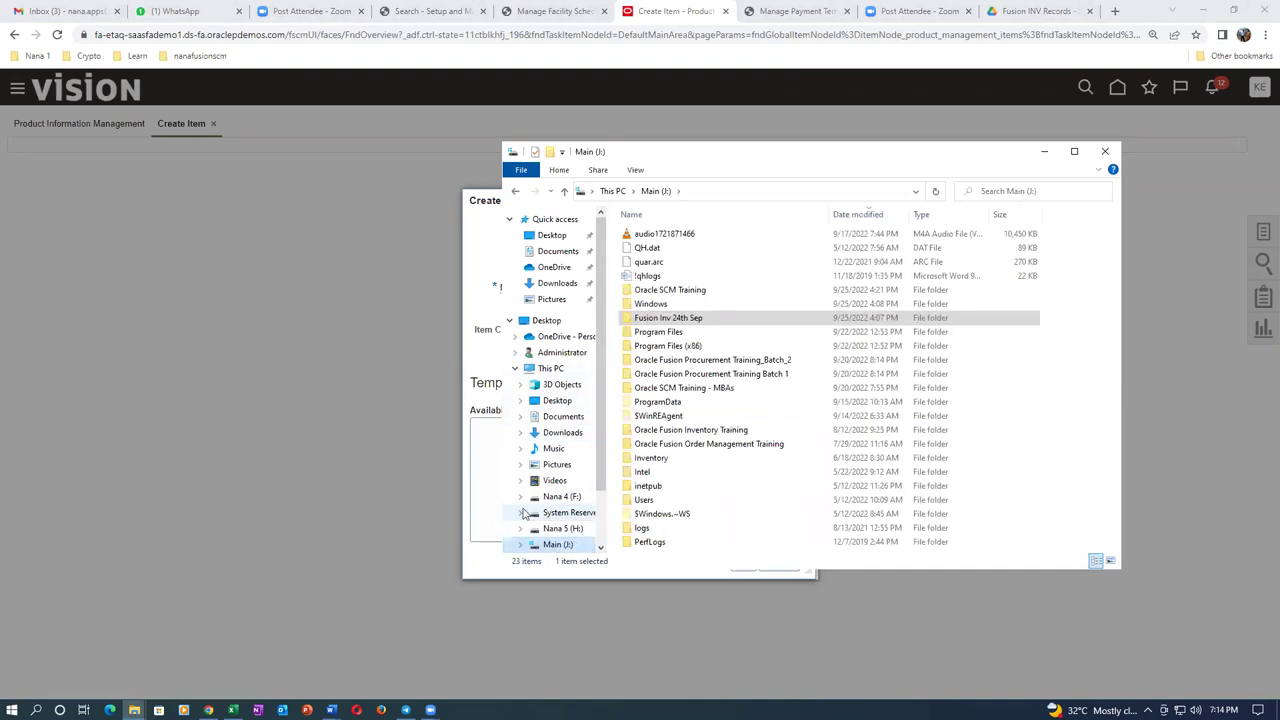
double_click(690, 290)
double_click(714, 278)
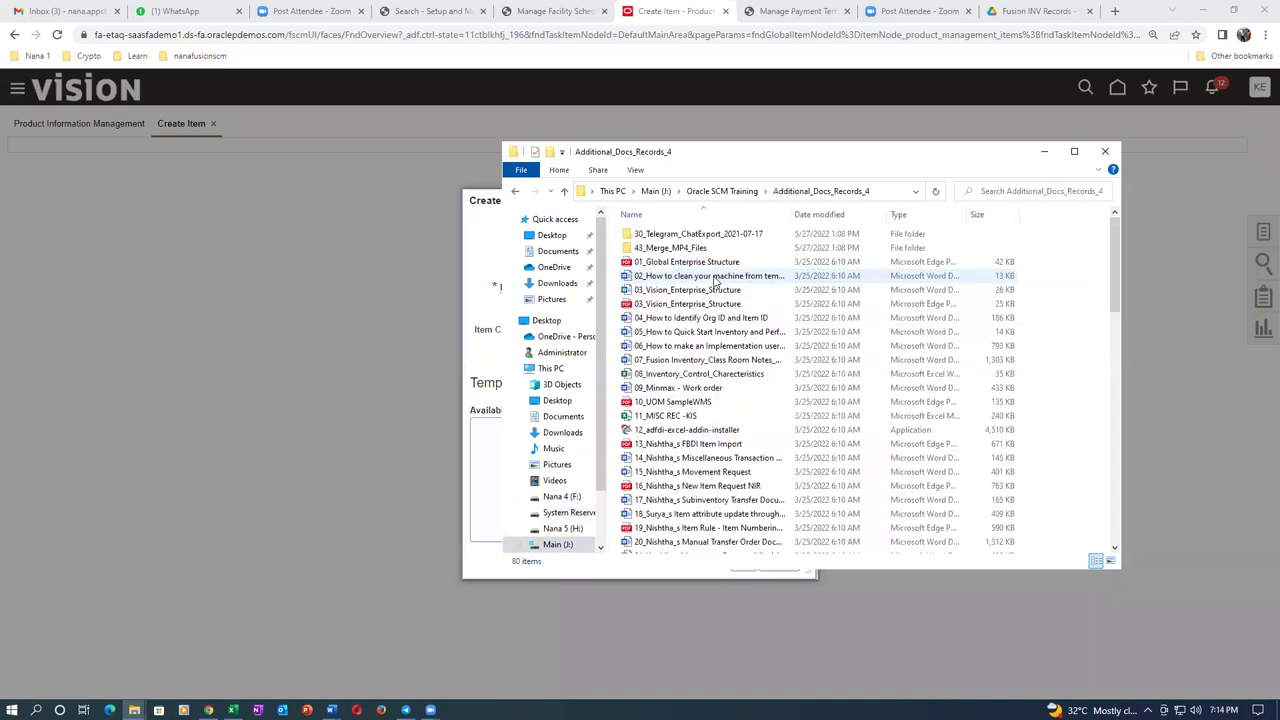
click(652, 305)
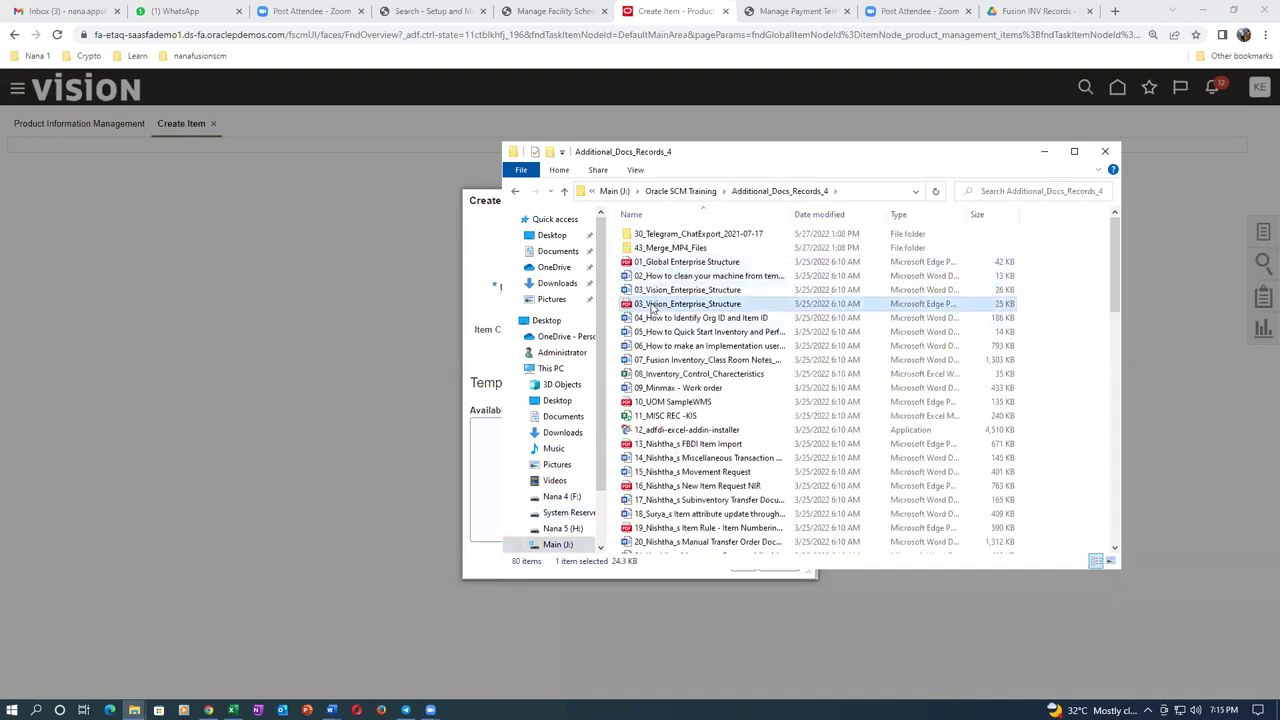
double_click(652, 305)
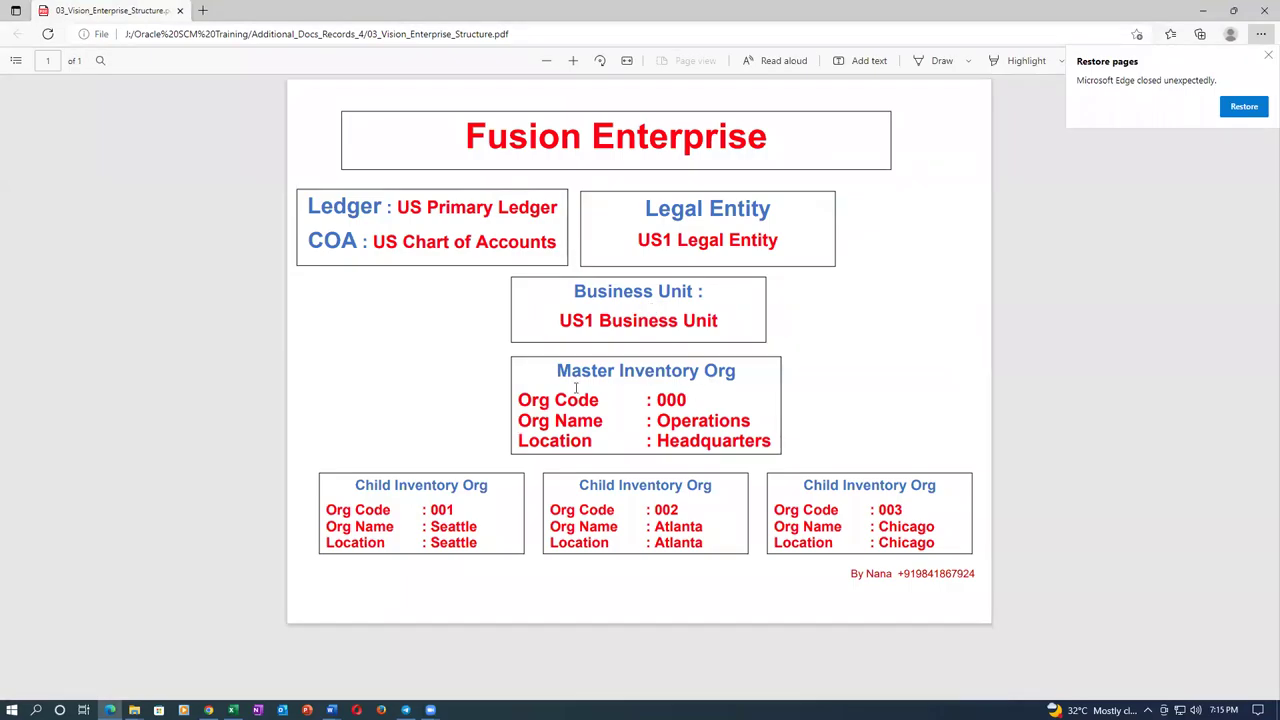
Examine the Master Inventory Org and child organization details in the enterprise structure diagram, highlighting the master org's code and name.
drag(577, 370, 702, 426)
click(494, 531)
drag(581, 370, 692, 422)
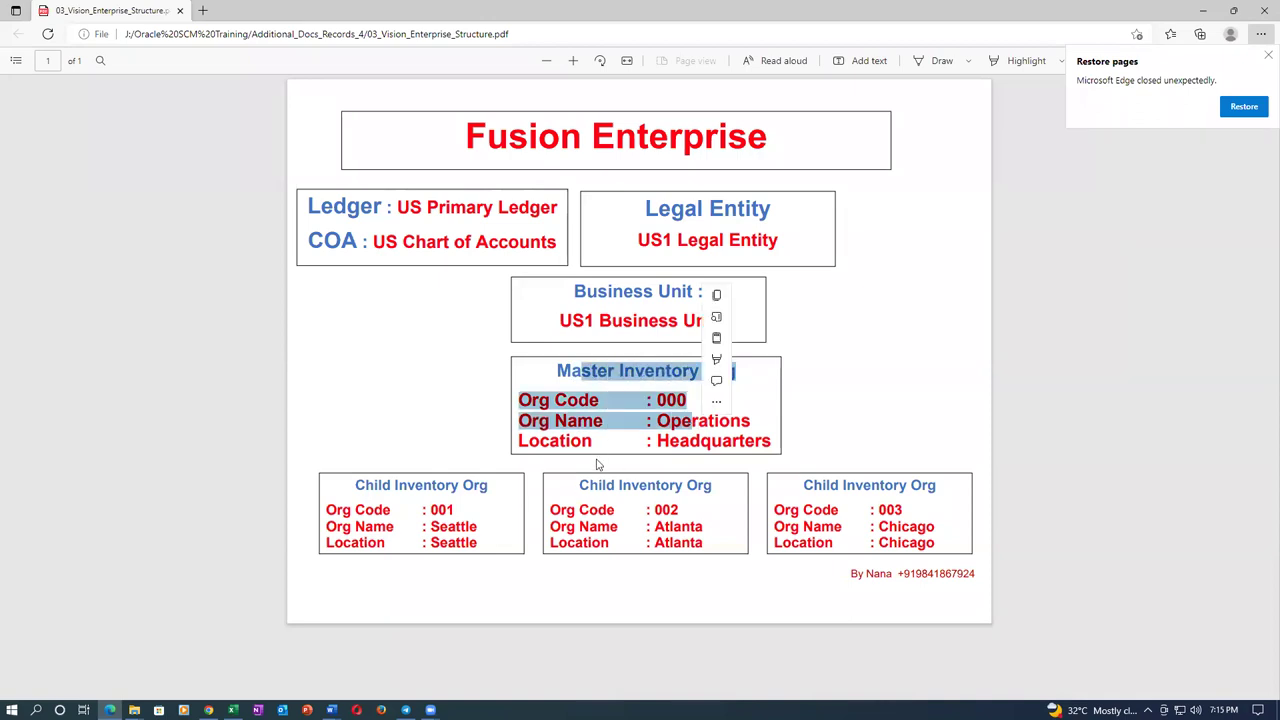
Compare the Master Inventory Org box with the Child Inventory Org boxes in the diagram, highlighting their headings.
click(422, 541)
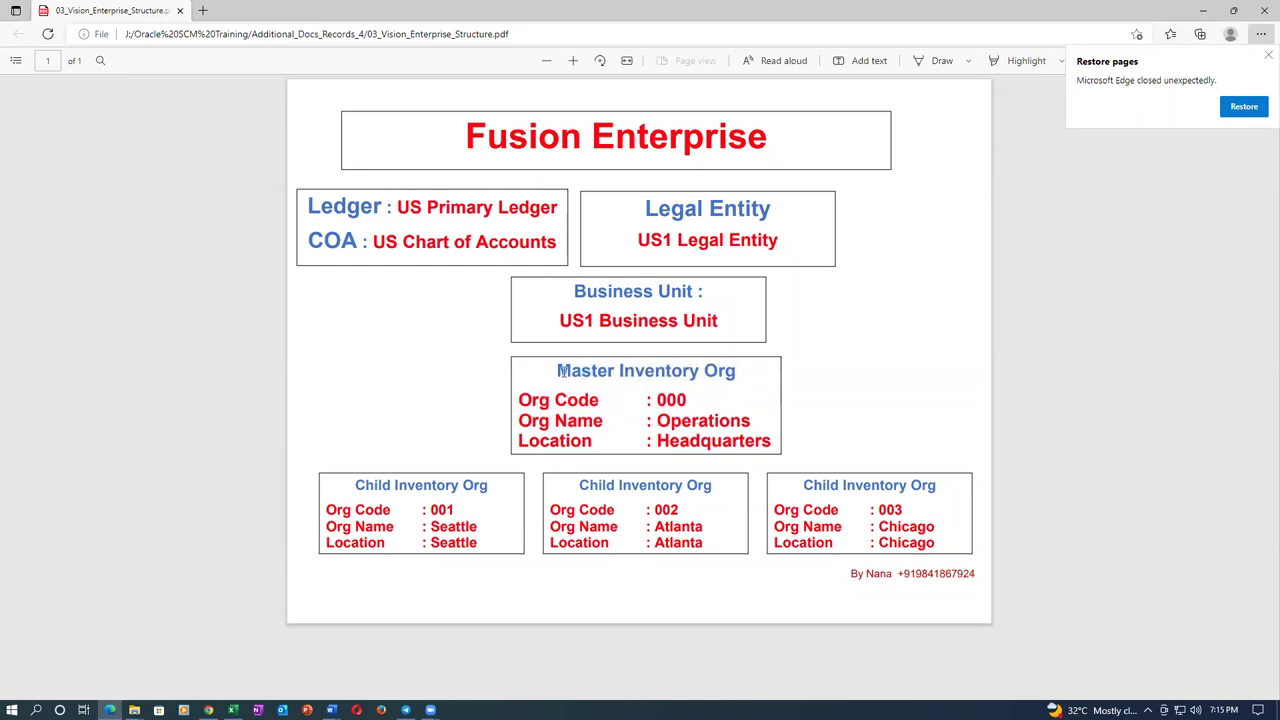
drag(558, 370, 741, 376)
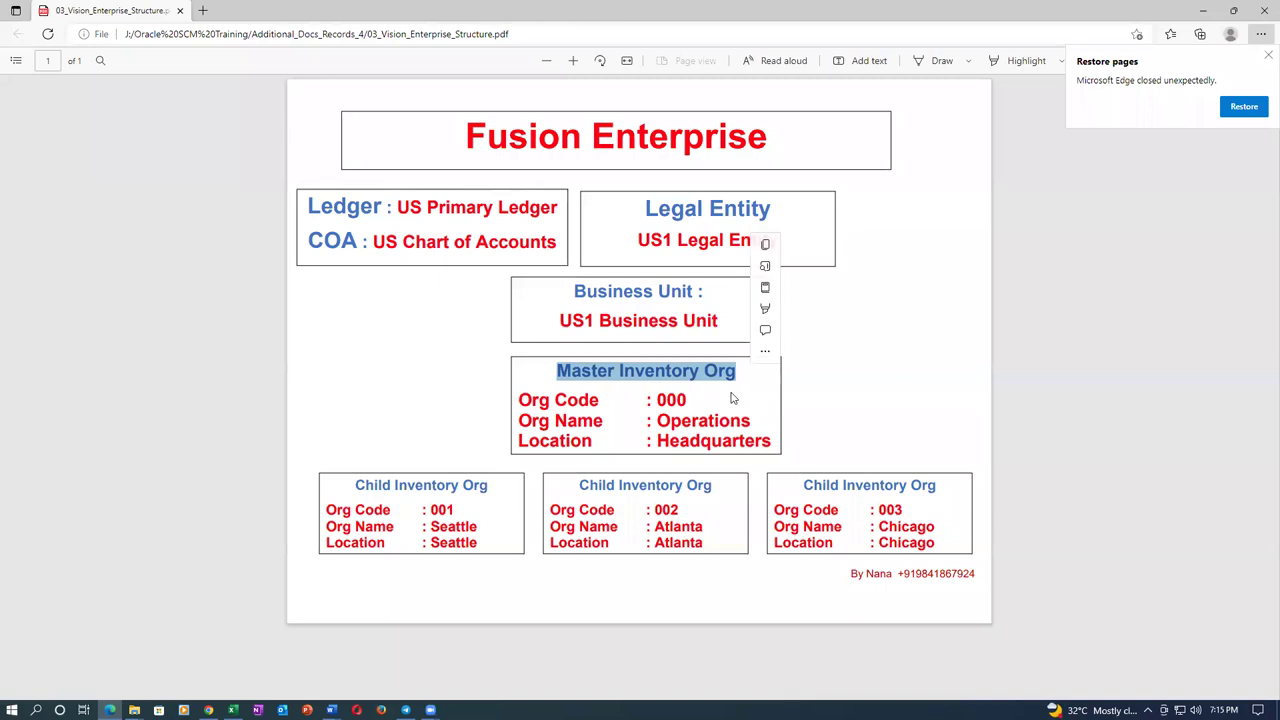
drag(375, 485, 395, 488)
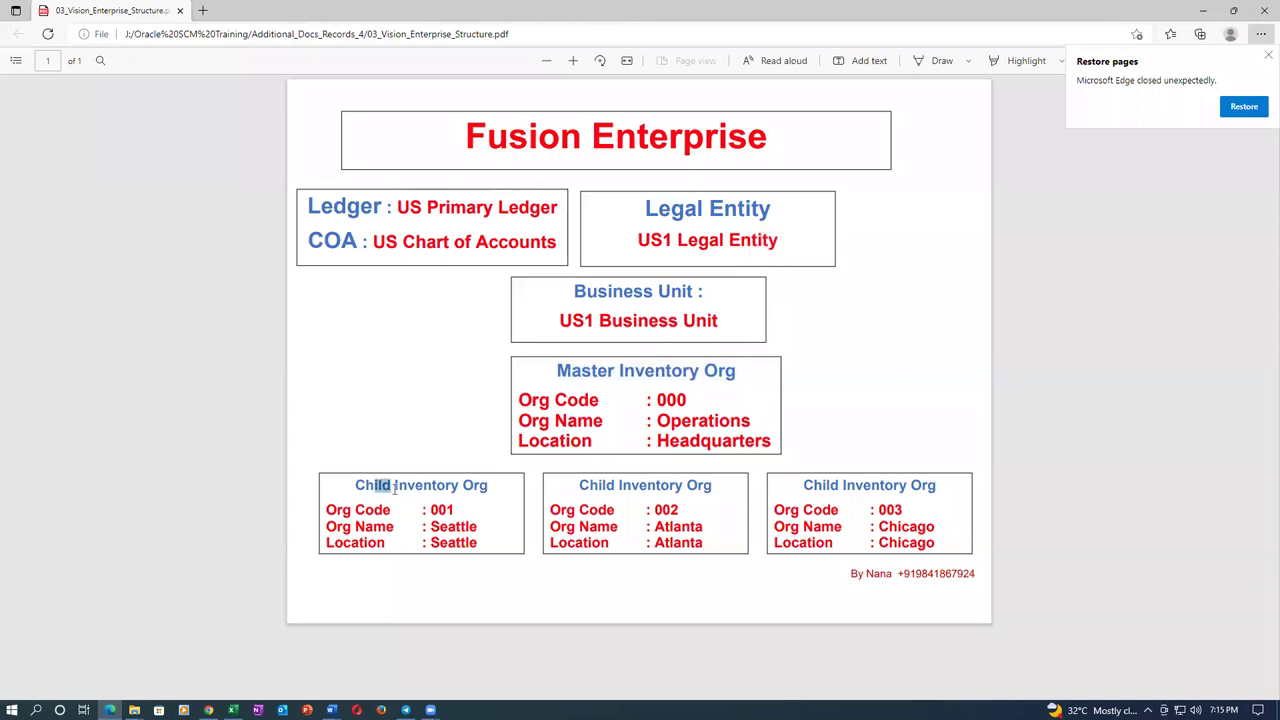
click(591, 385)
Switch back to the Create Item dialog in the browser and try to choose an item class for organization K010.
key(alt+Tab)
key(alt+Tab)
key(Tab)
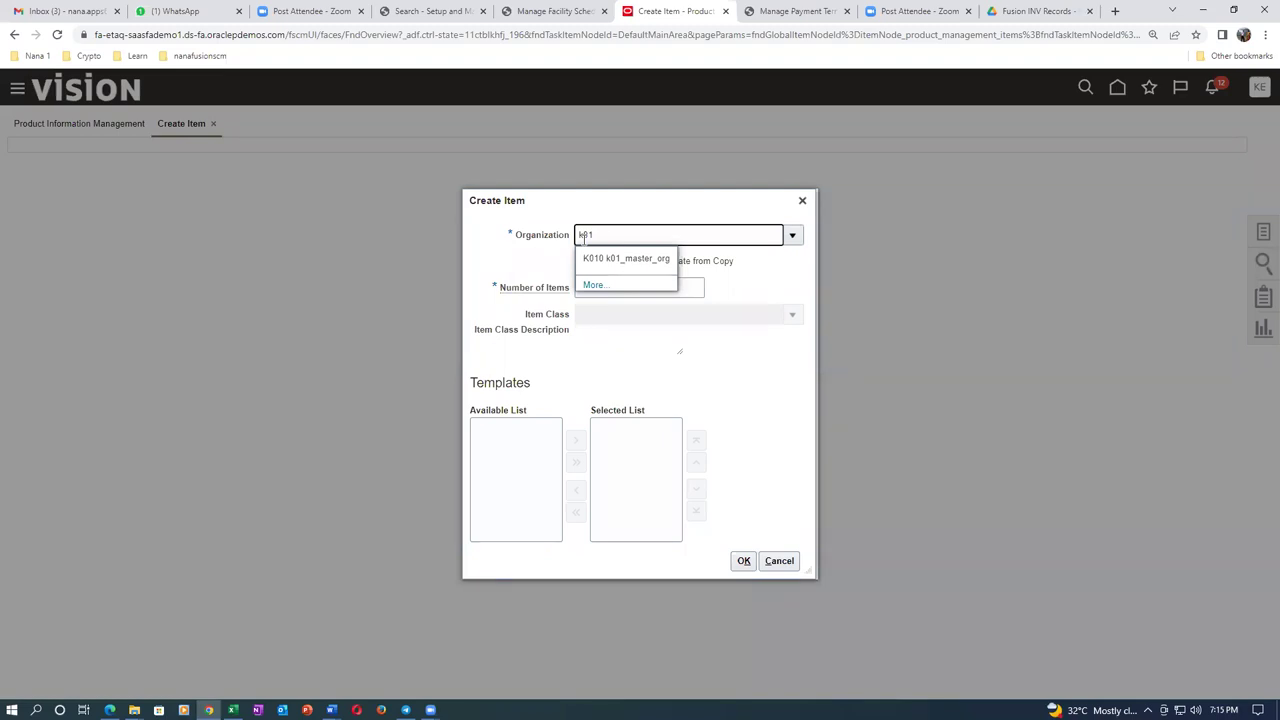
click(651, 258)
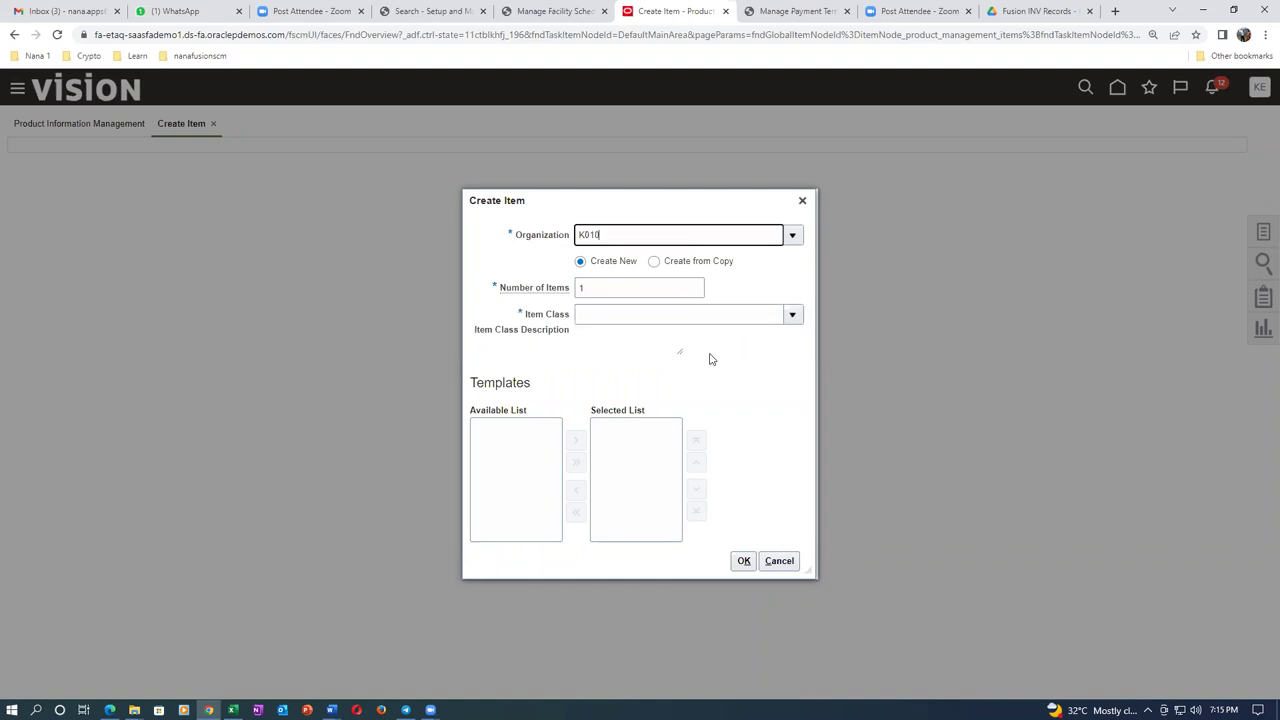
click(792, 318)
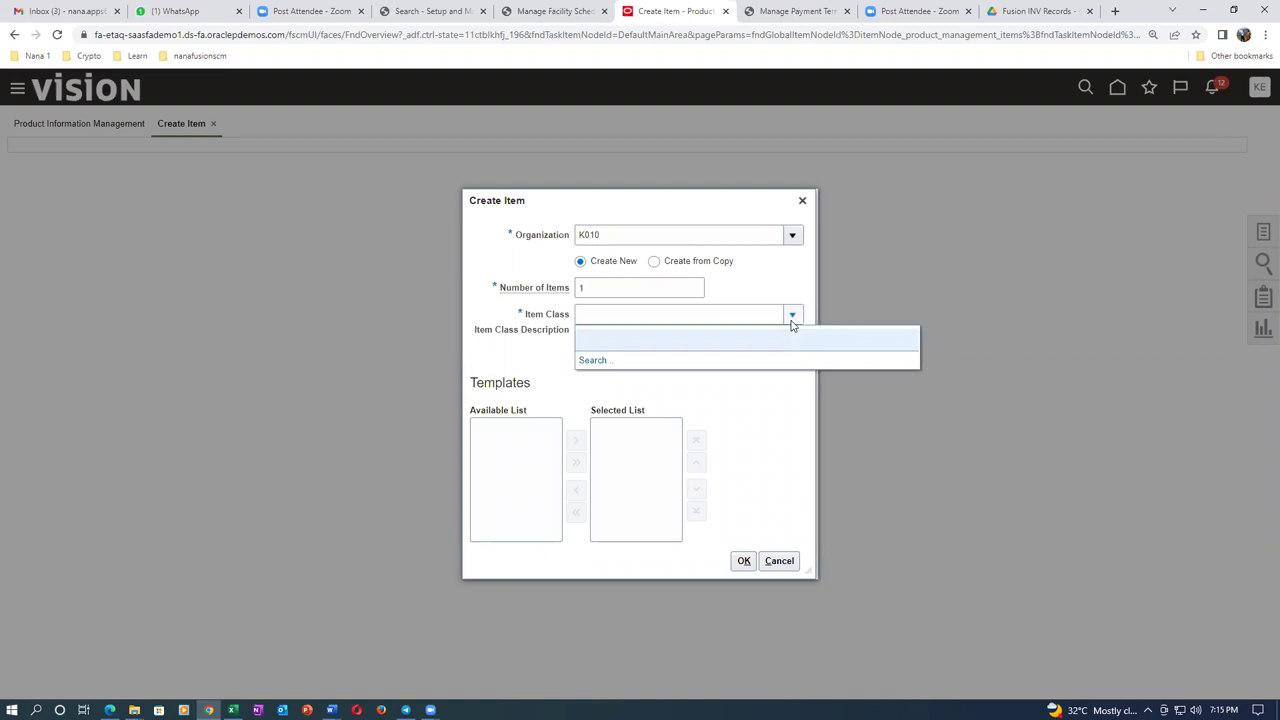
click(782, 563)
click(779, 562)
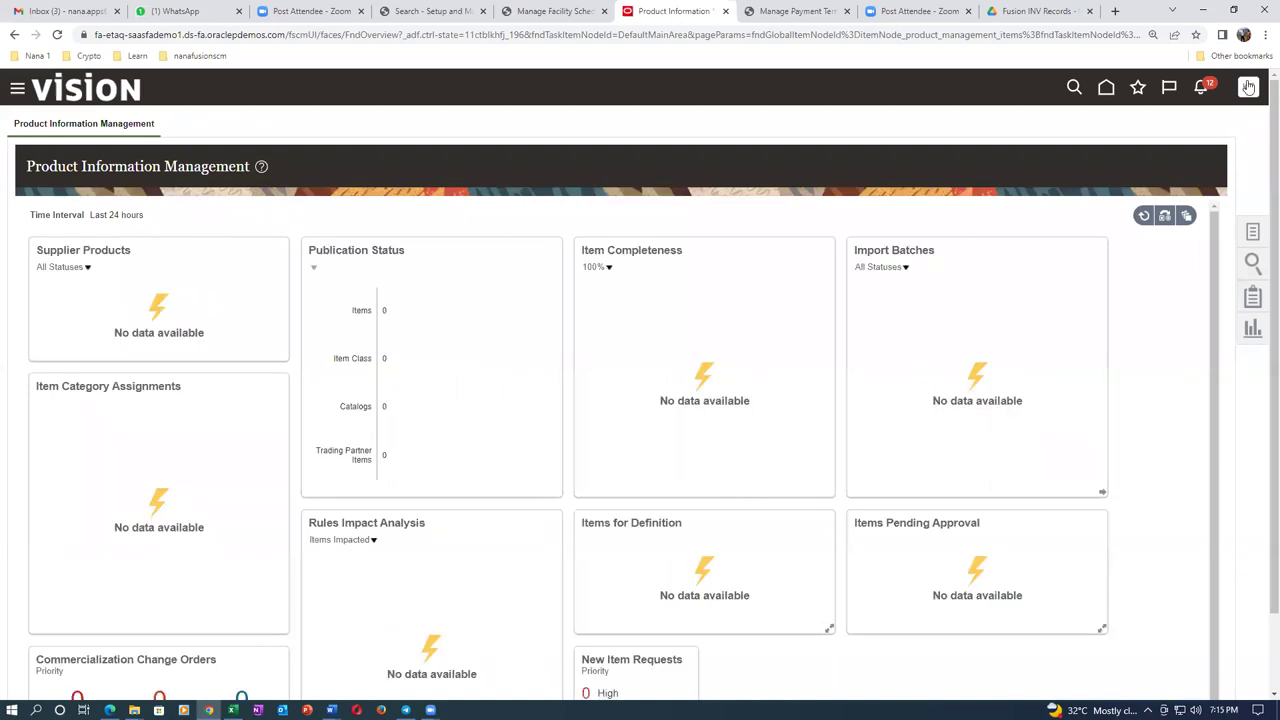
Open Setup and Maintenance and go to its list of offerings.
click(1248, 87)
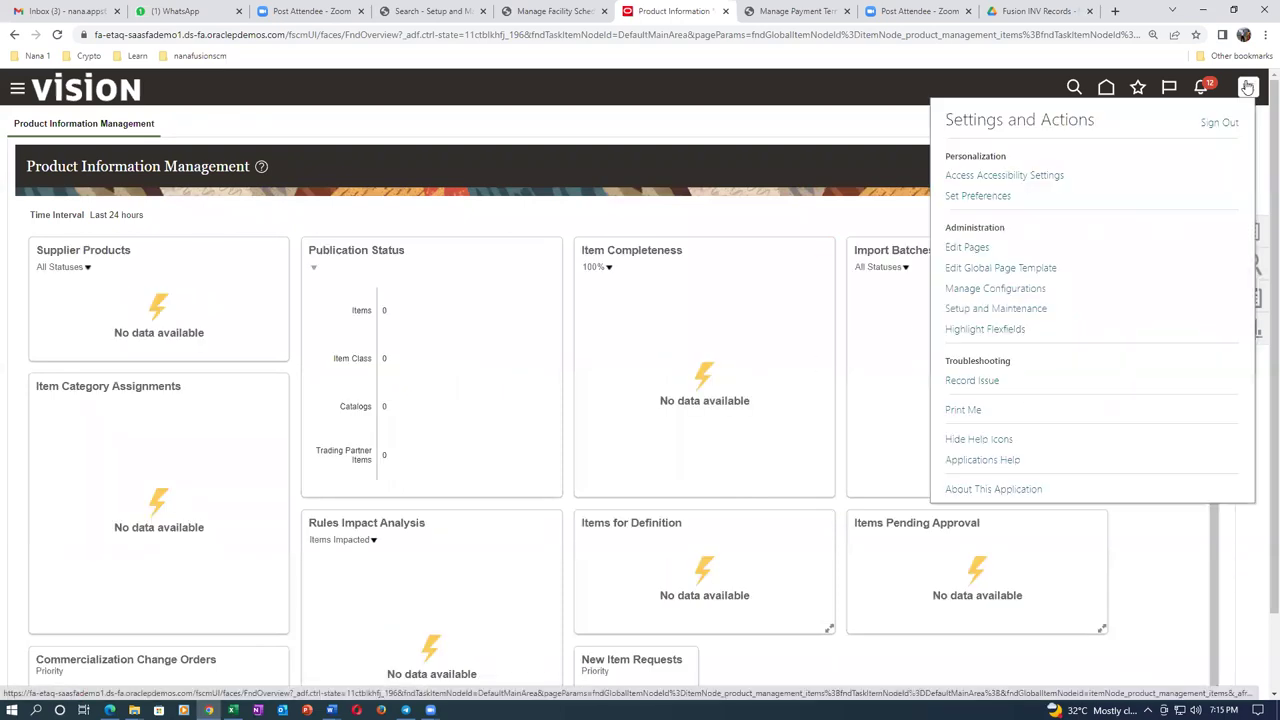
click(998, 308)
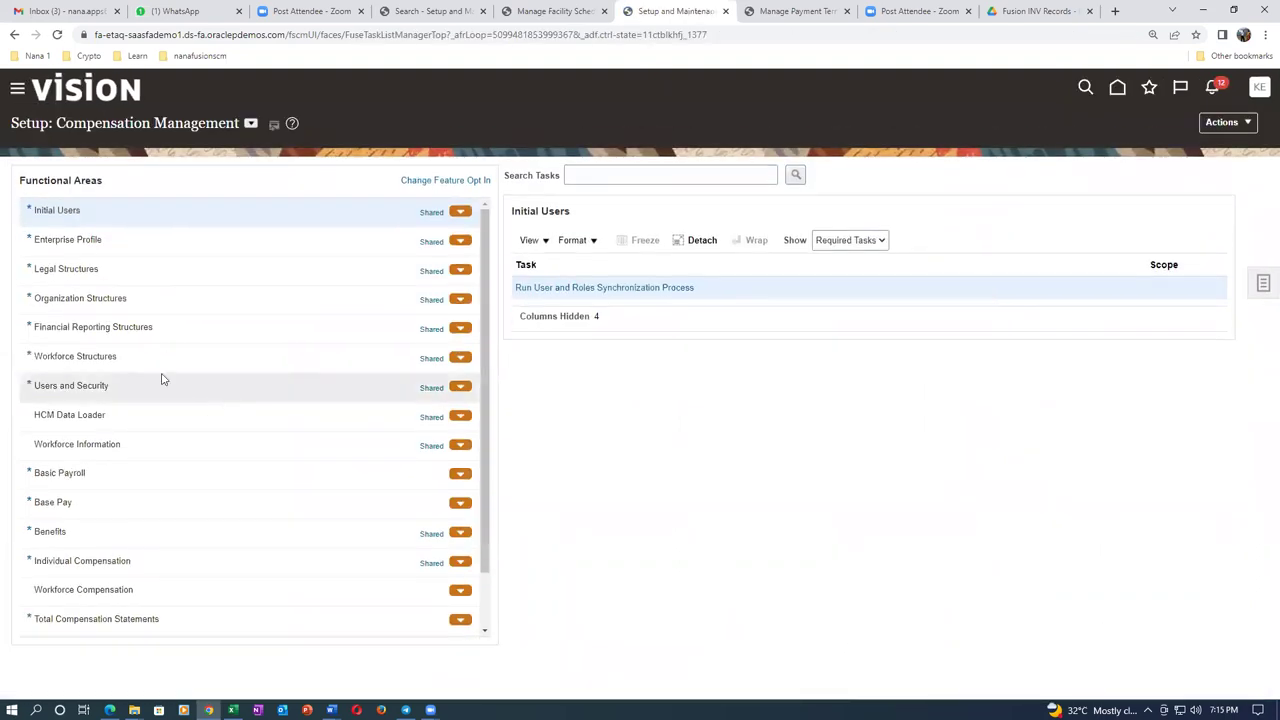
click(1215, 124)
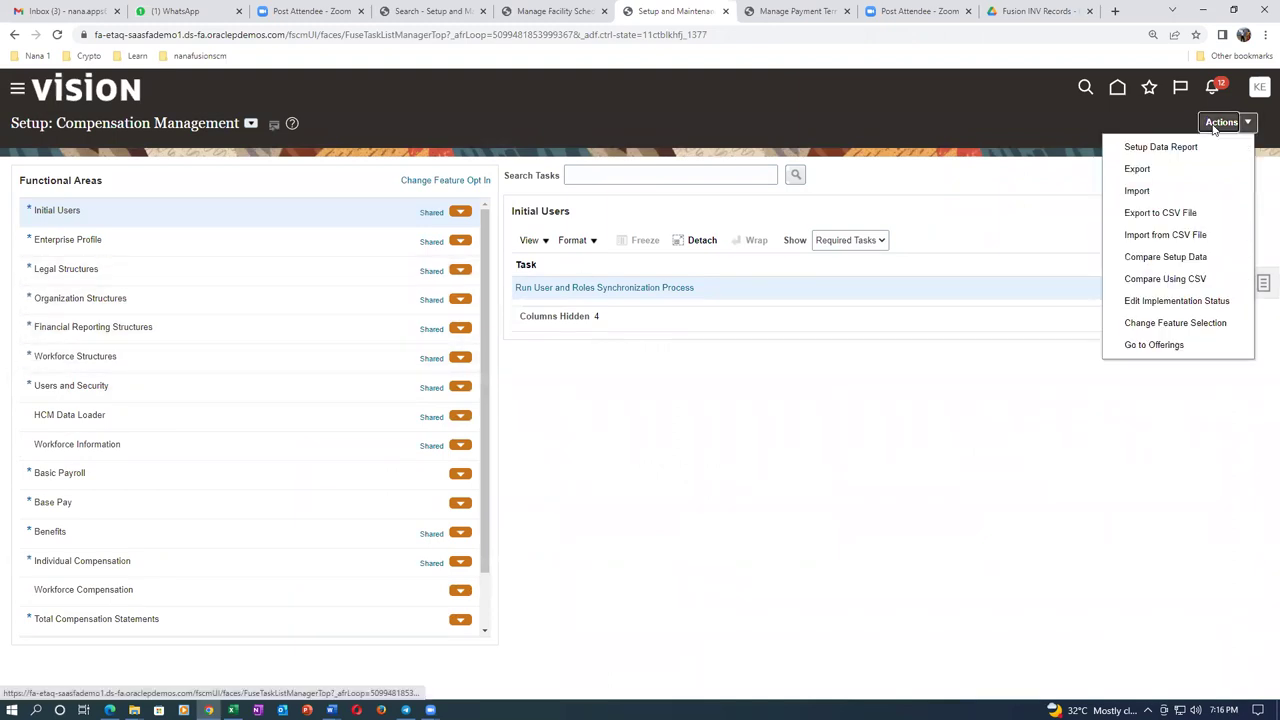
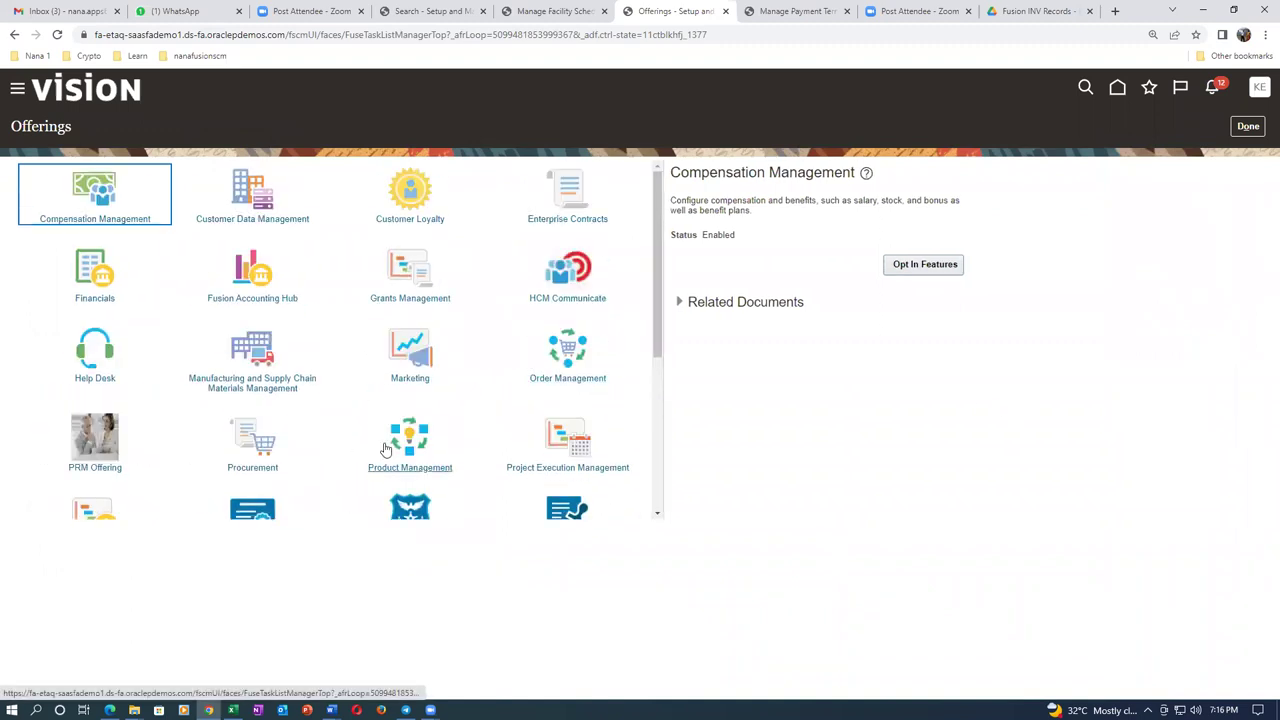
Select the Product Management offering, check its status and open its opt-in features.
click(386, 449)
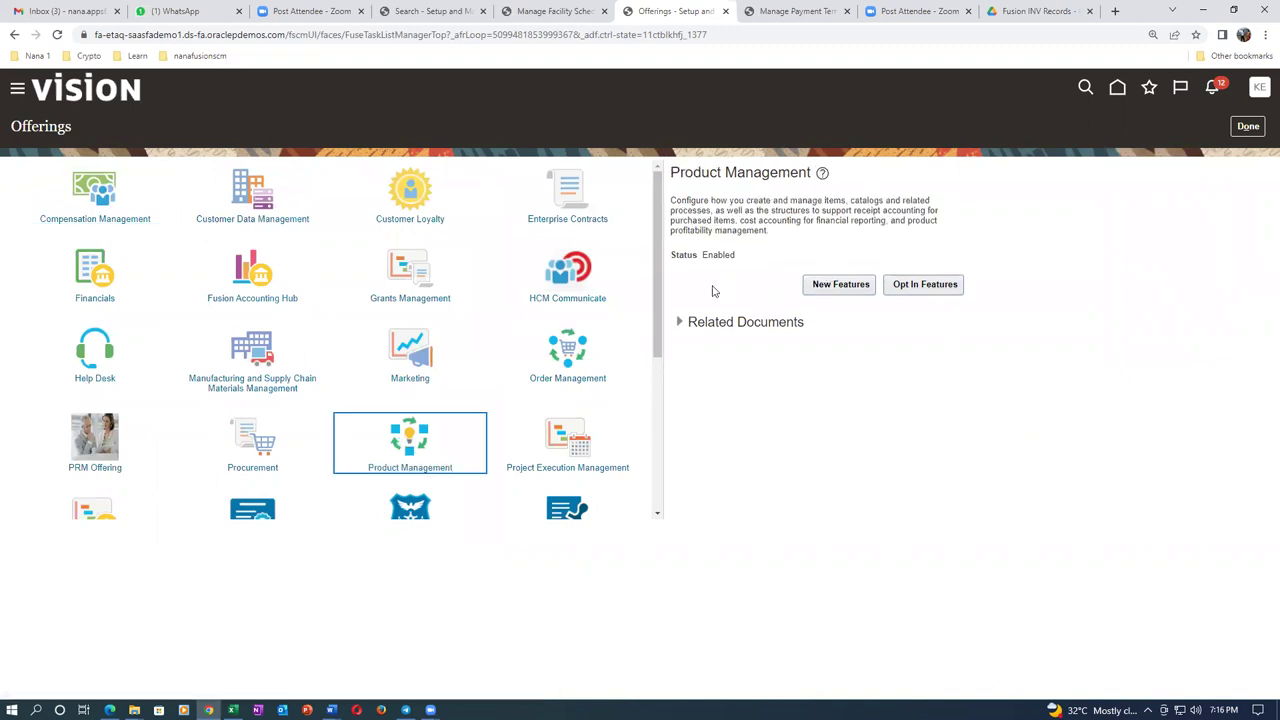
drag(704, 254, 740, 258)
click(743, 289)
click(943, 287)
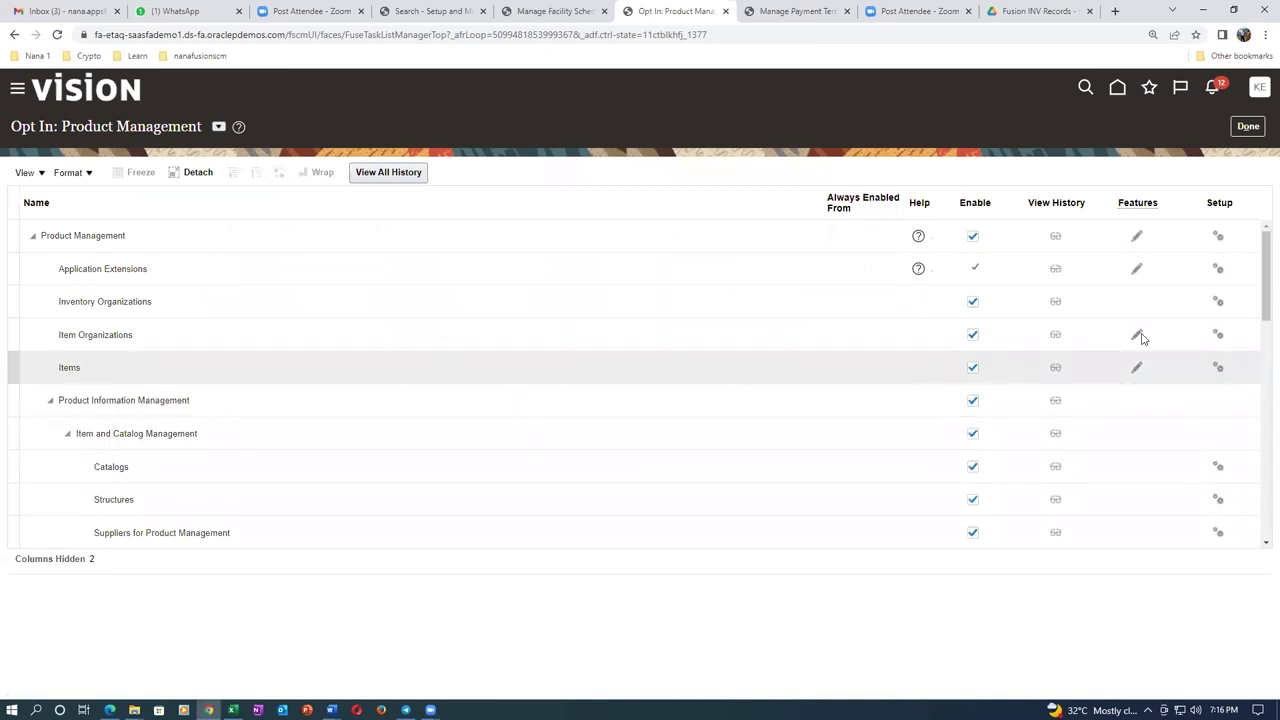
Disable Data Governance and Data Consolidation in the Product Management opt-in list and finish the offering setup.
scroll(1262, 300, down, 5)
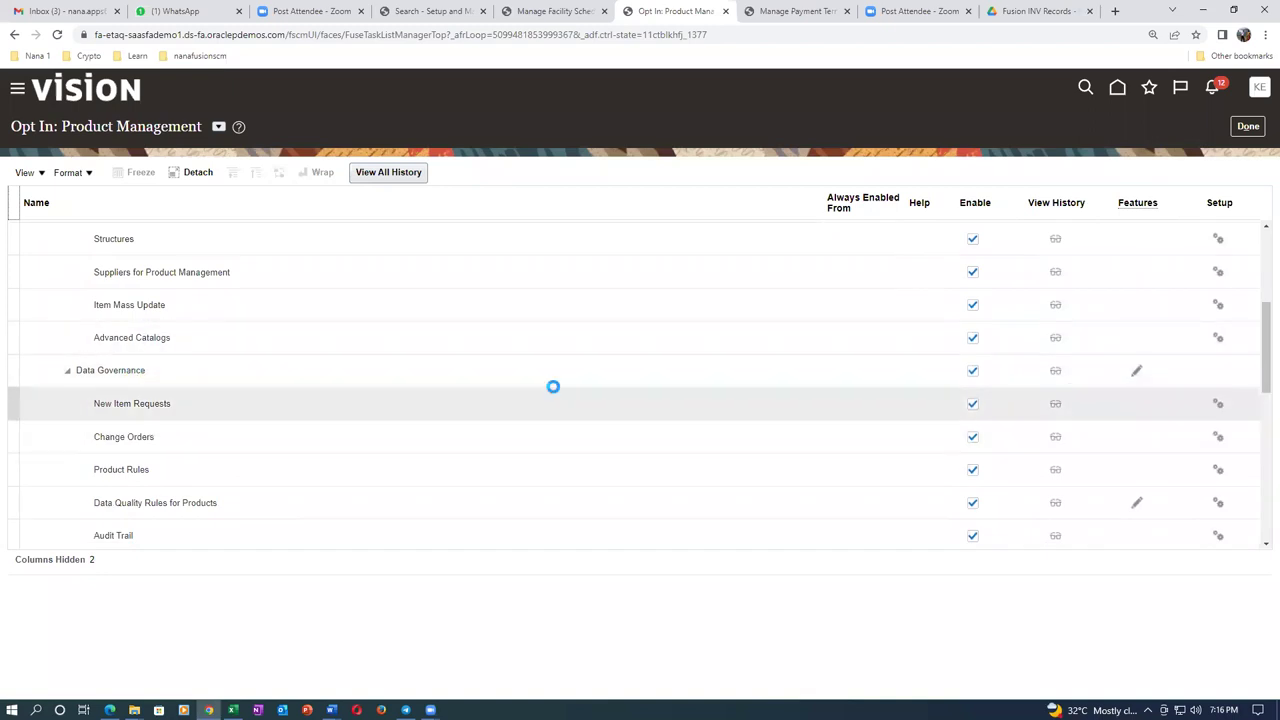
click(974, 373)
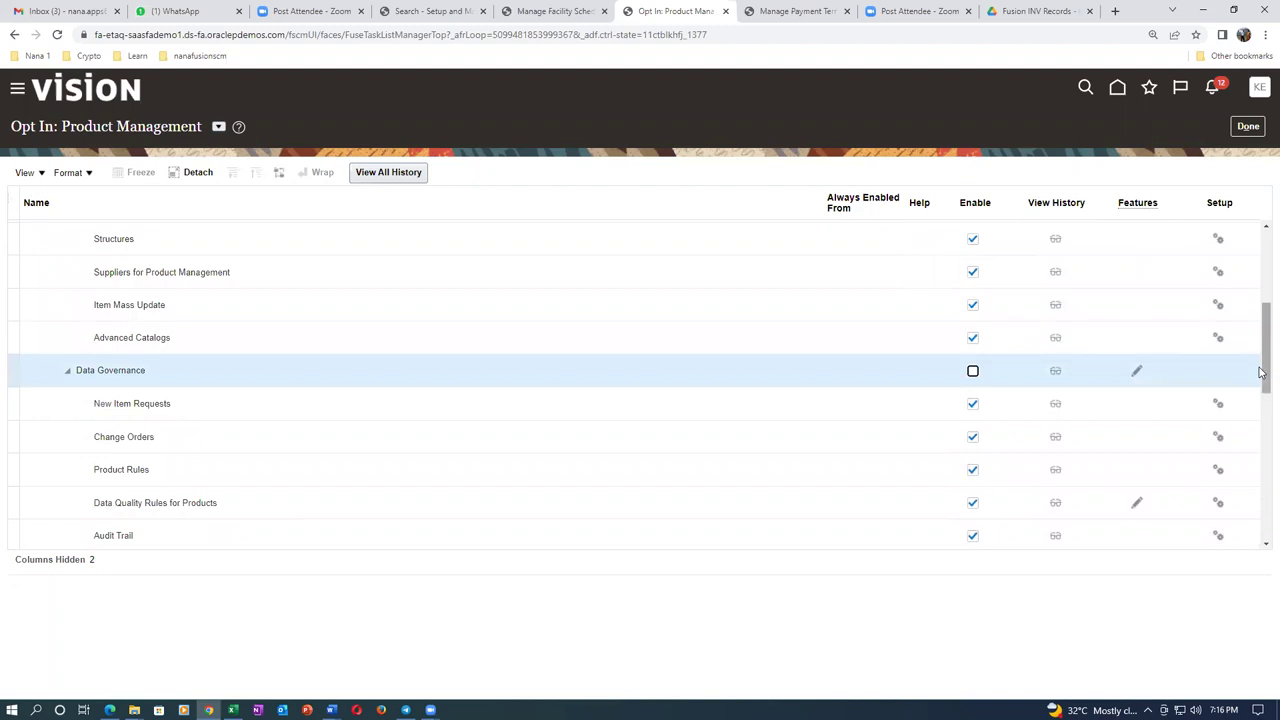
scroll(1262, 387, down, 1)
scroll(1262, 387, down, 2)
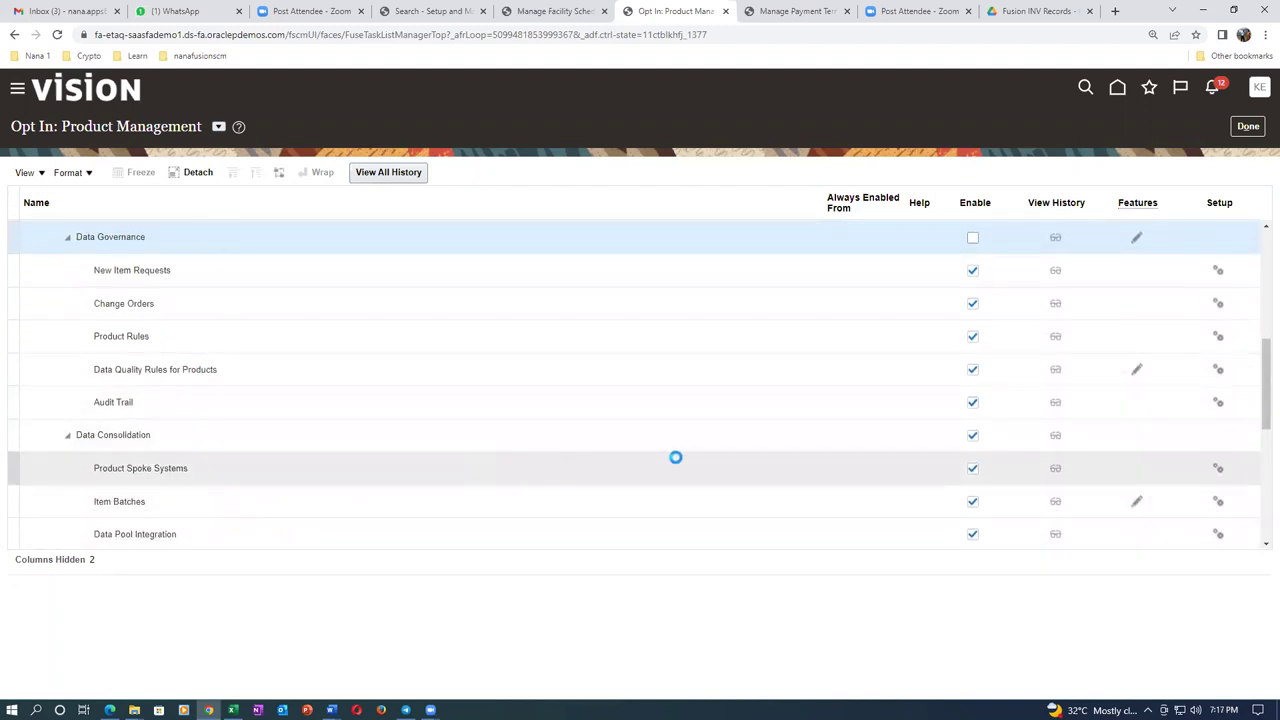
click(972, 438)
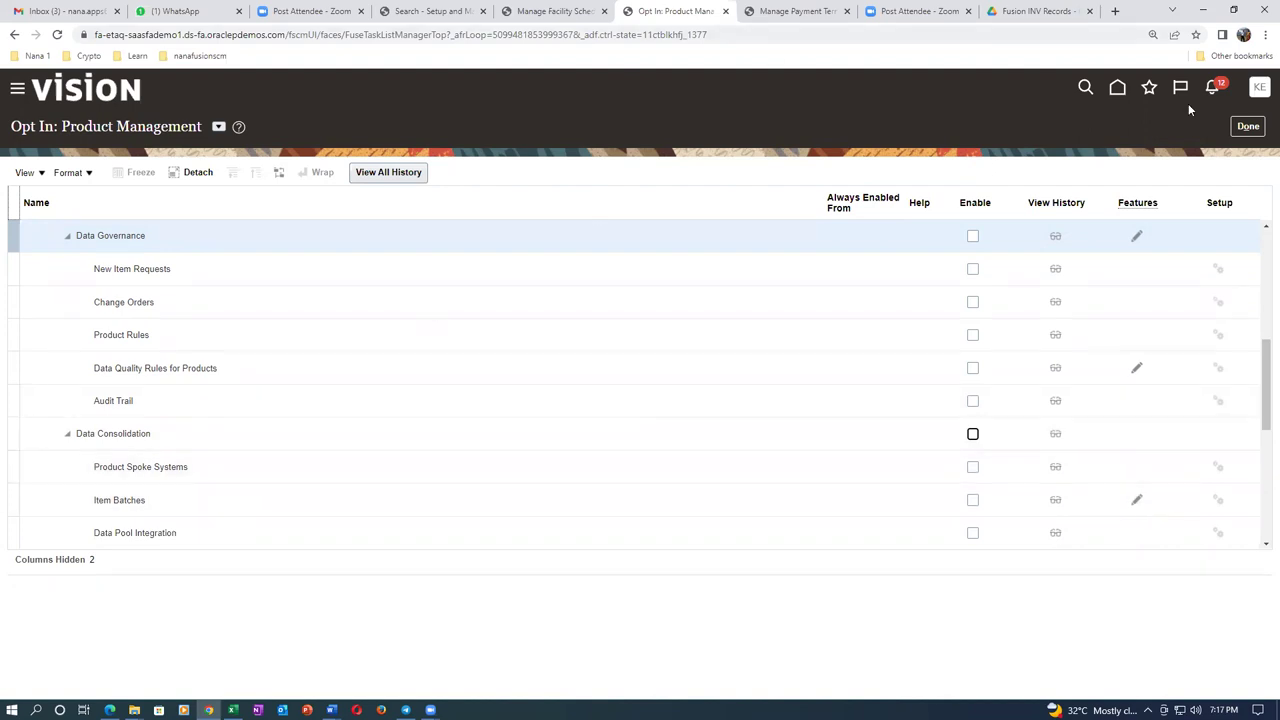
click(1249, 126)
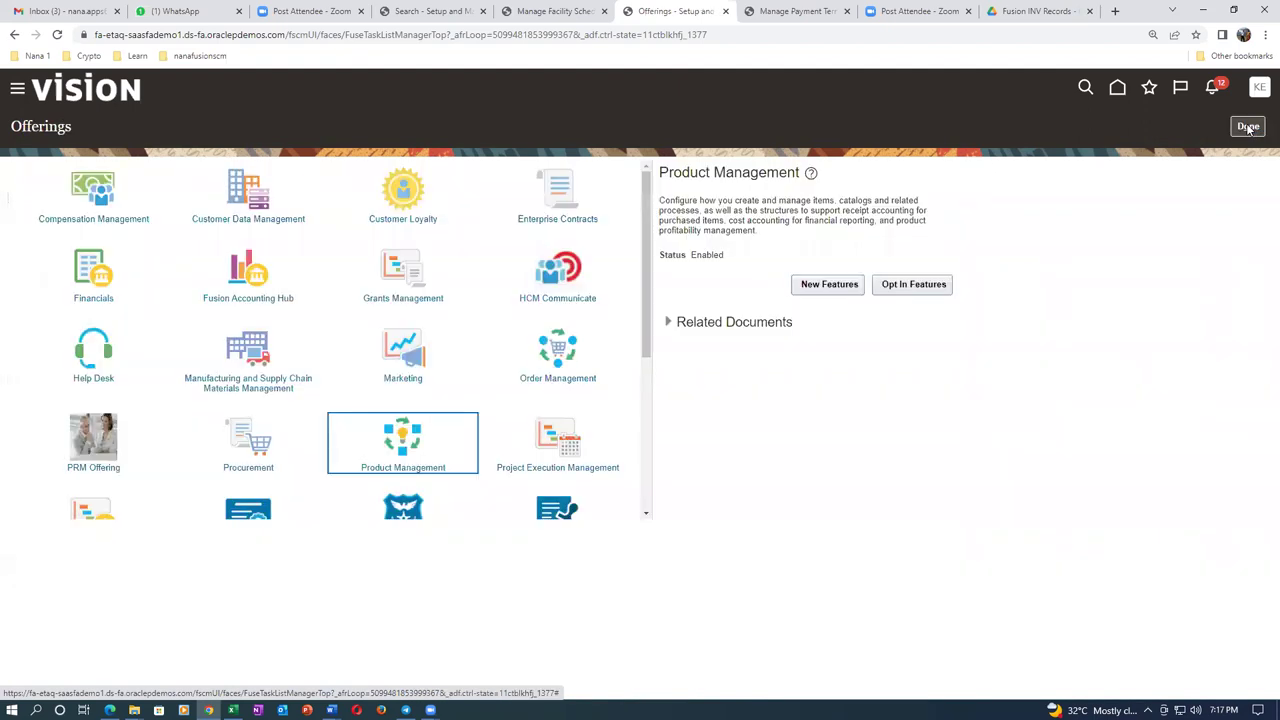
click(1248, 127)
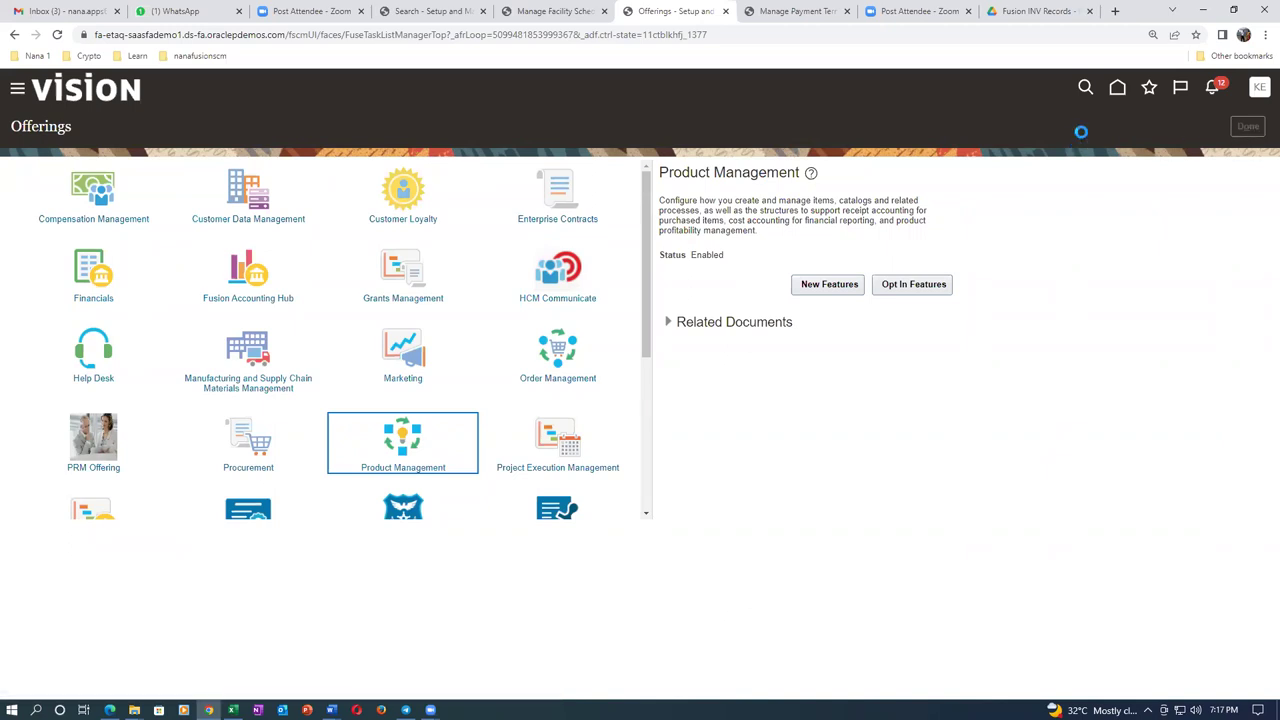
Reopen Product Information Management from the favorites and retry choosing an item class for organization K010 in Create Item.
click(1148, 88)
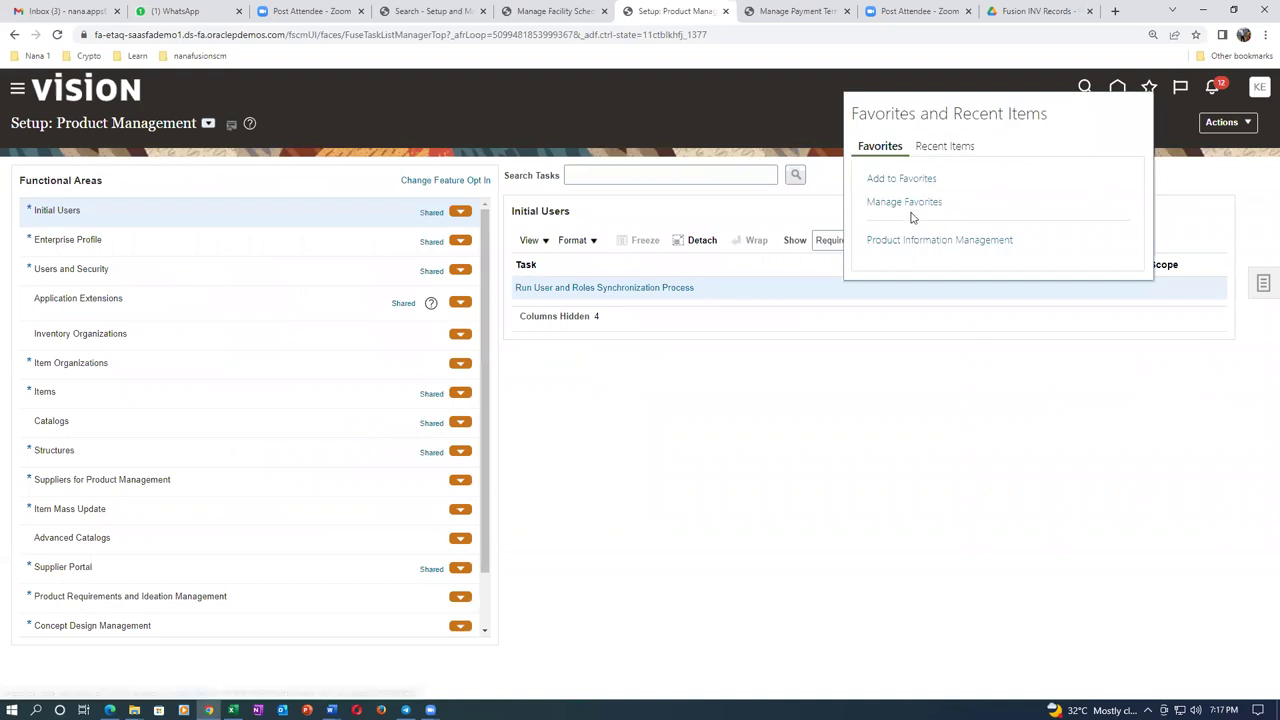
click(917, 244)
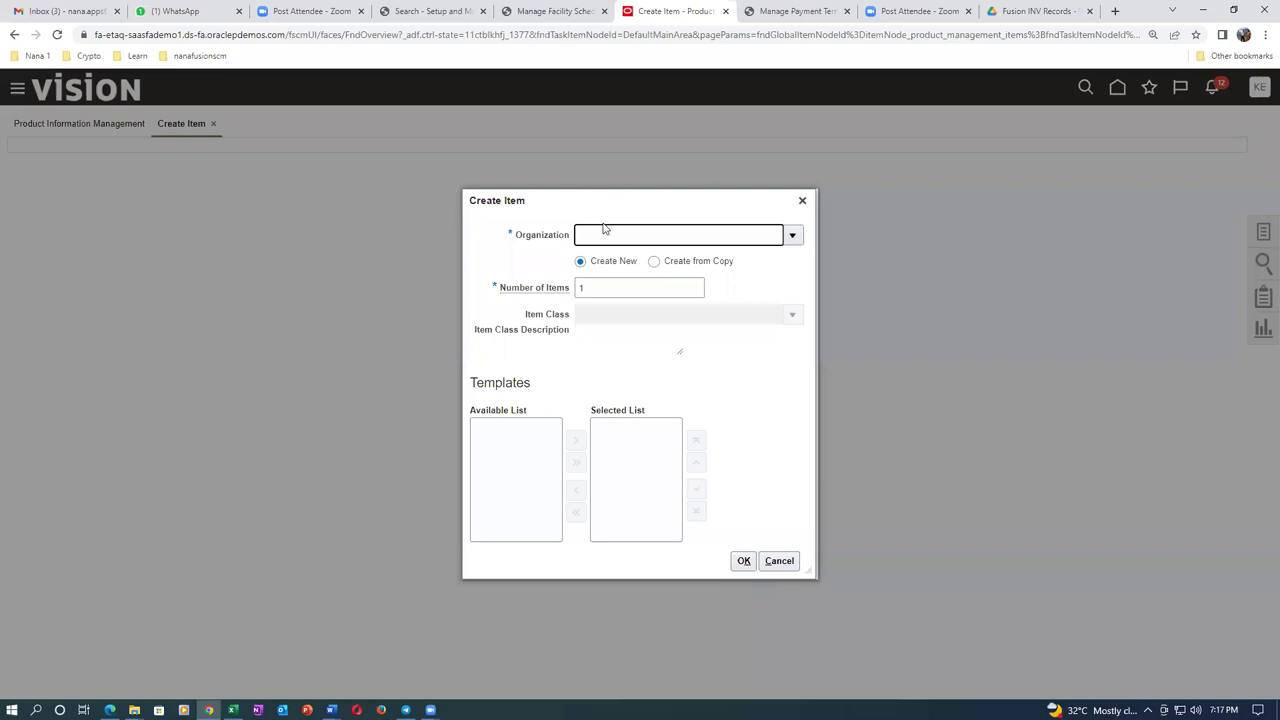
text(010)
click(792, 315)
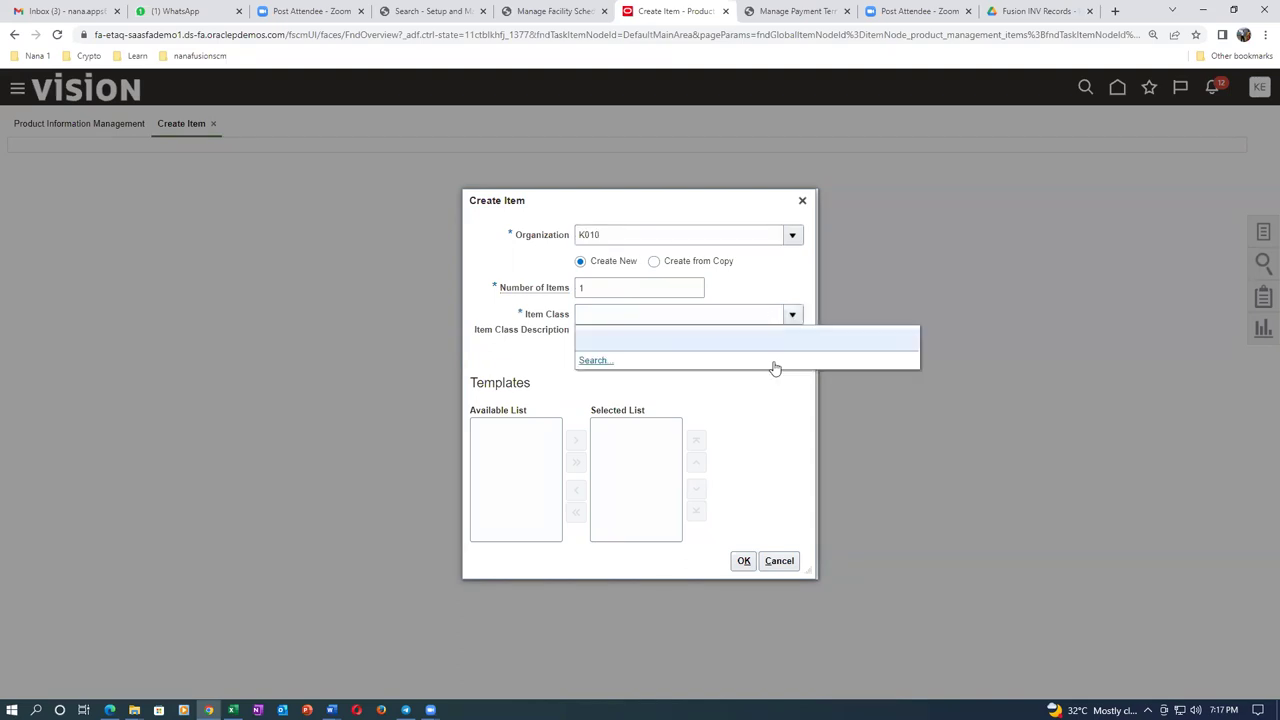
click(752, 436)
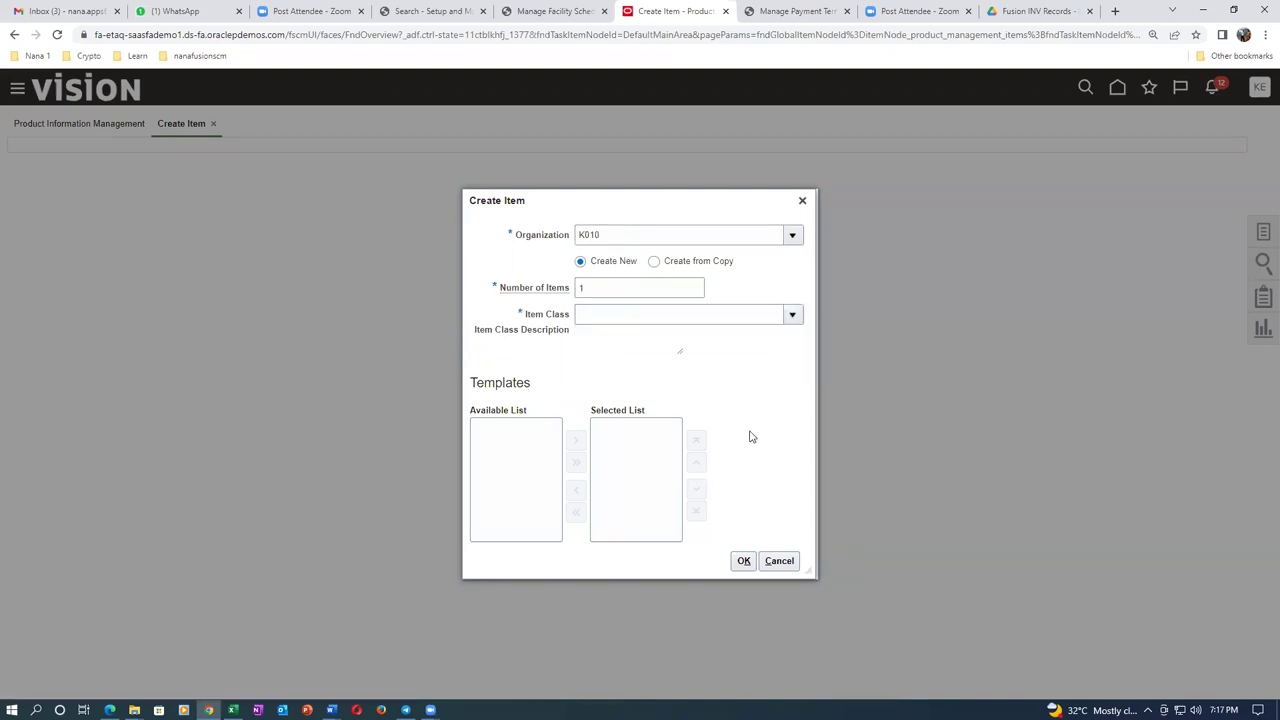
click(779, 561)
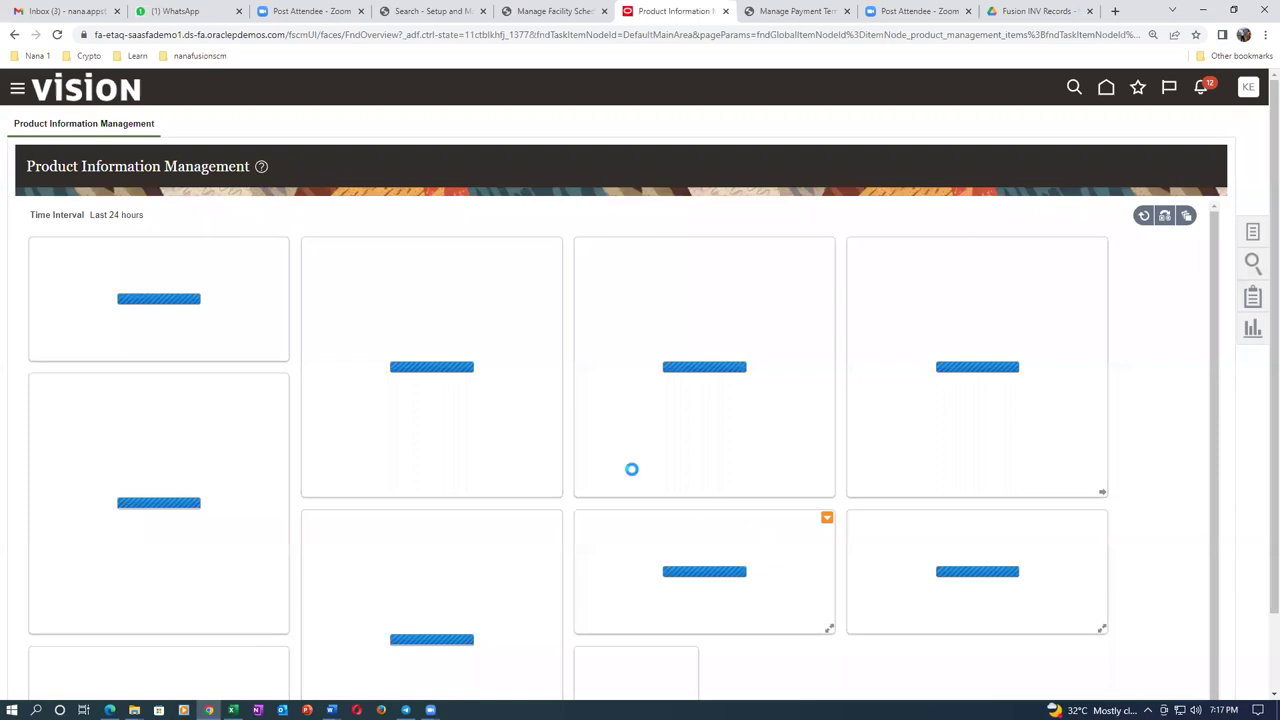
Sign out of Oracle Applications Cloud, confirm the logout and sign back in with the saved account credentials.
click(1247, 90)
click(1215, 123)
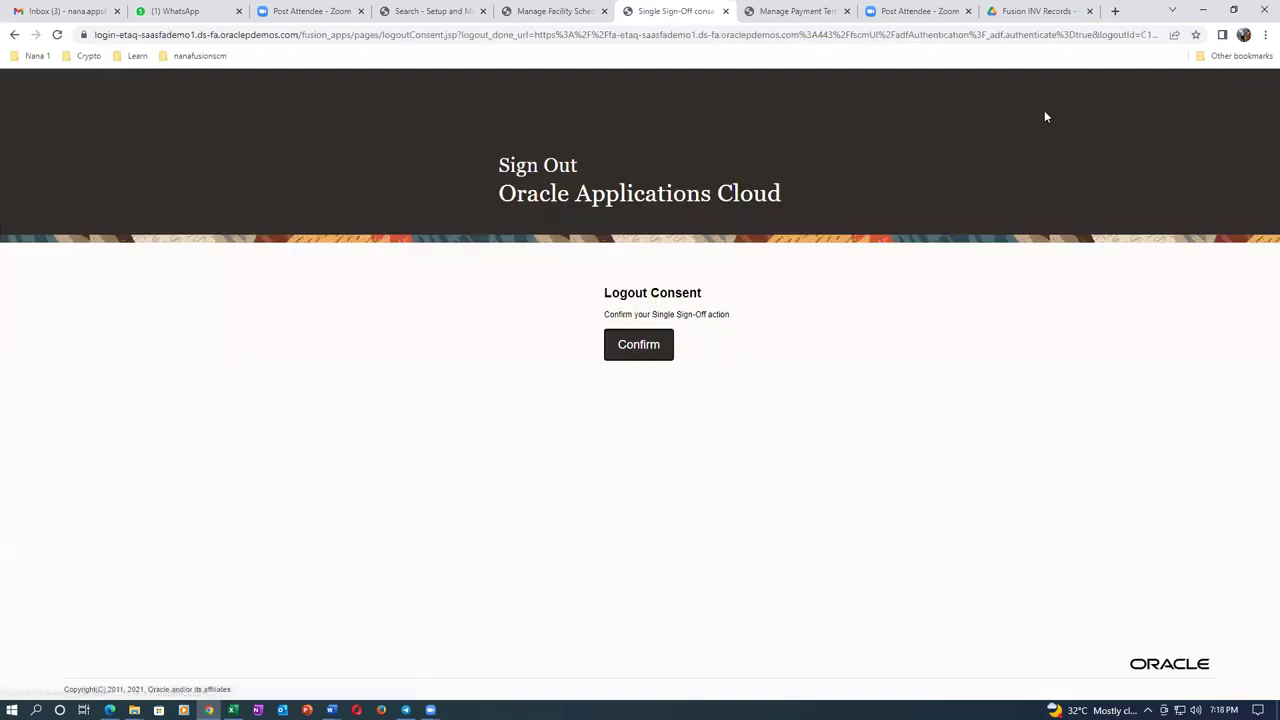
click(624, 342)
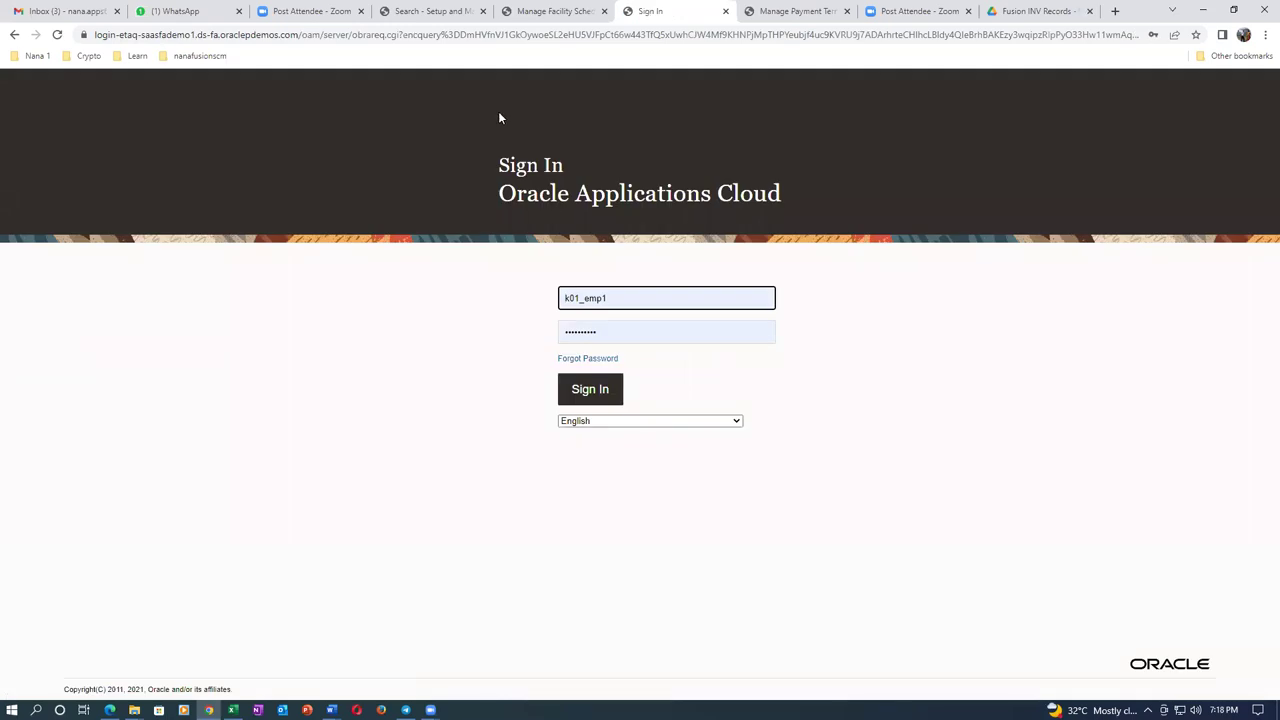
click(597, 391)
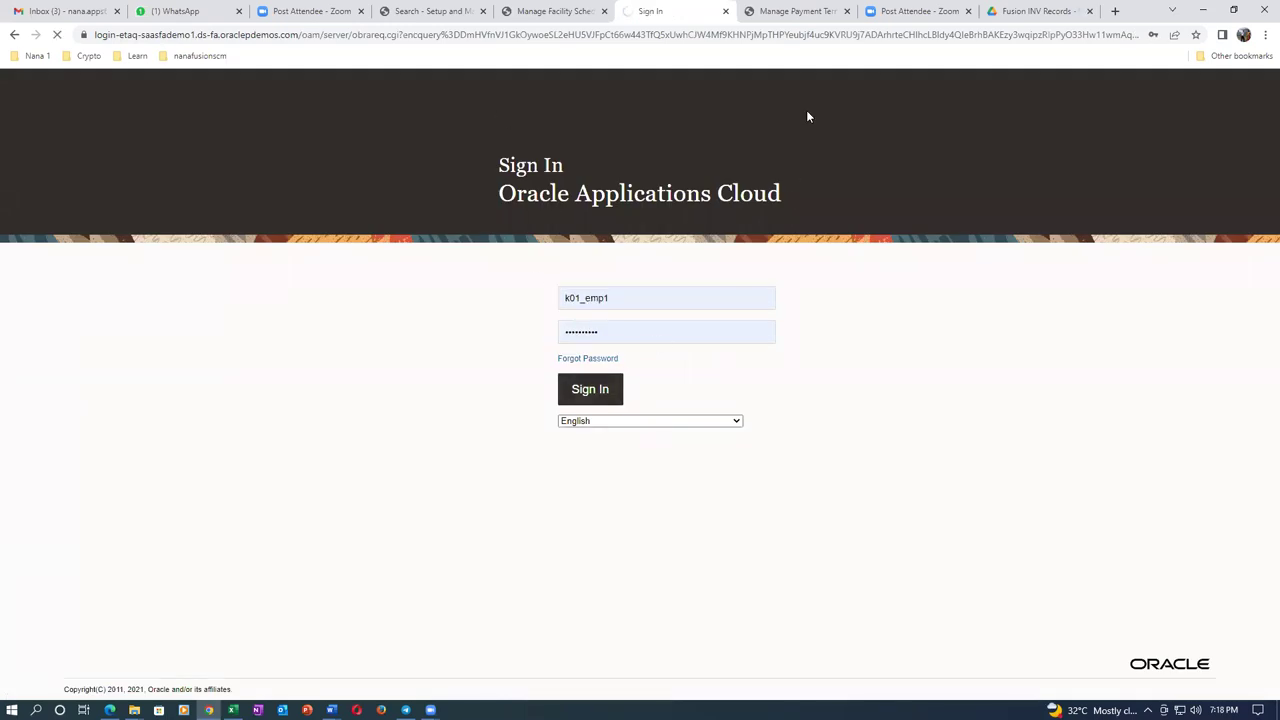
Close the Manage Payment Terms browser tab and return to the Oracle Fusion tab.
click(795, 11)
click(847, 11)
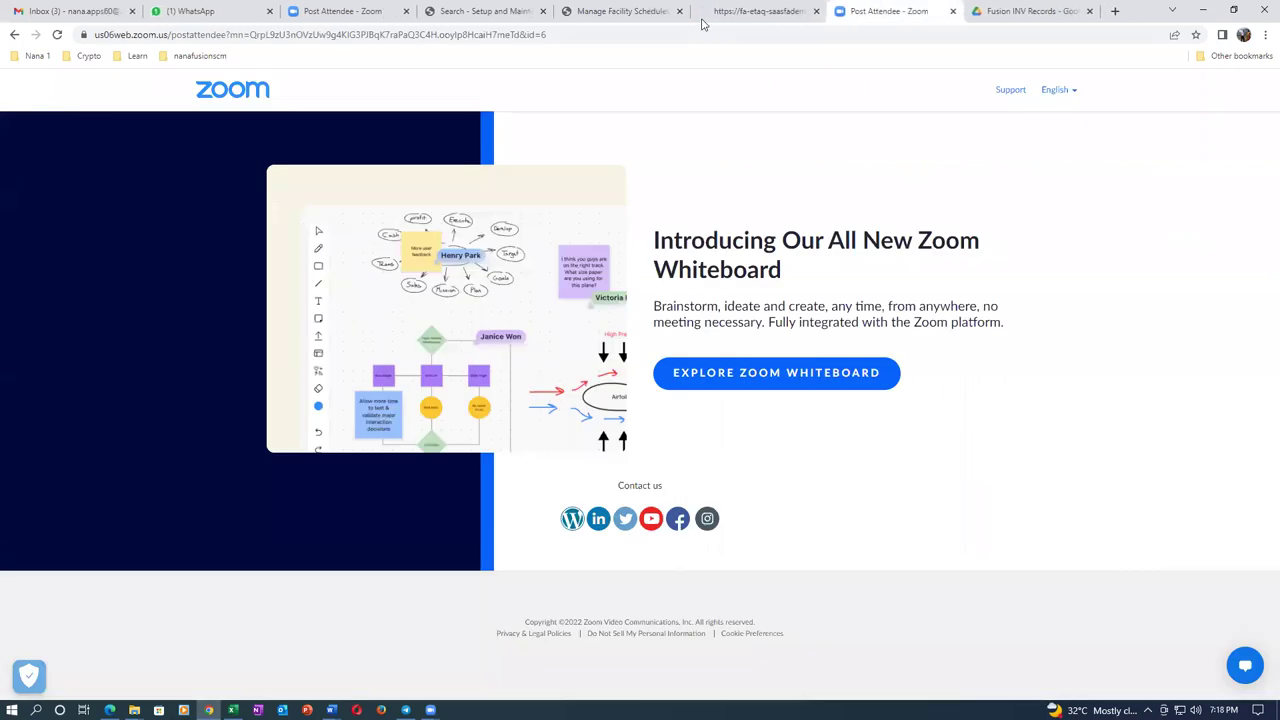
click(790, 13)
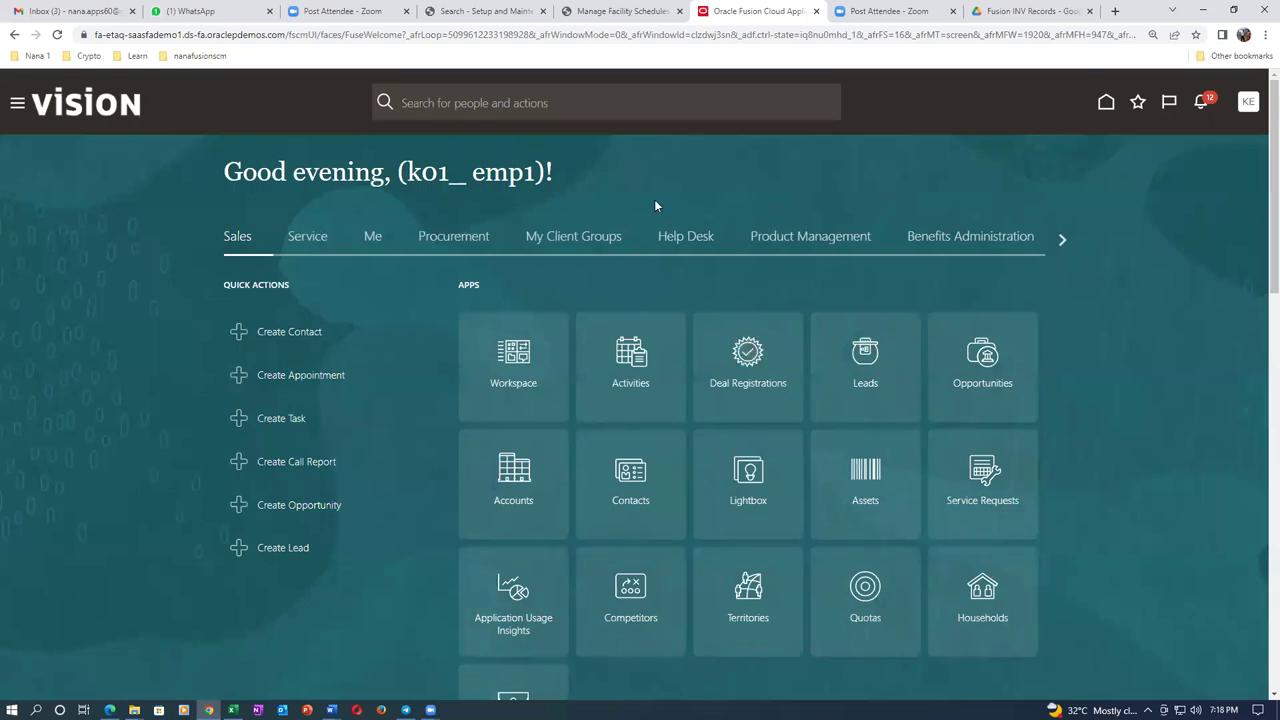
Open Product Information Management from the favorites and start the Create Item task.
click(1139, 106)
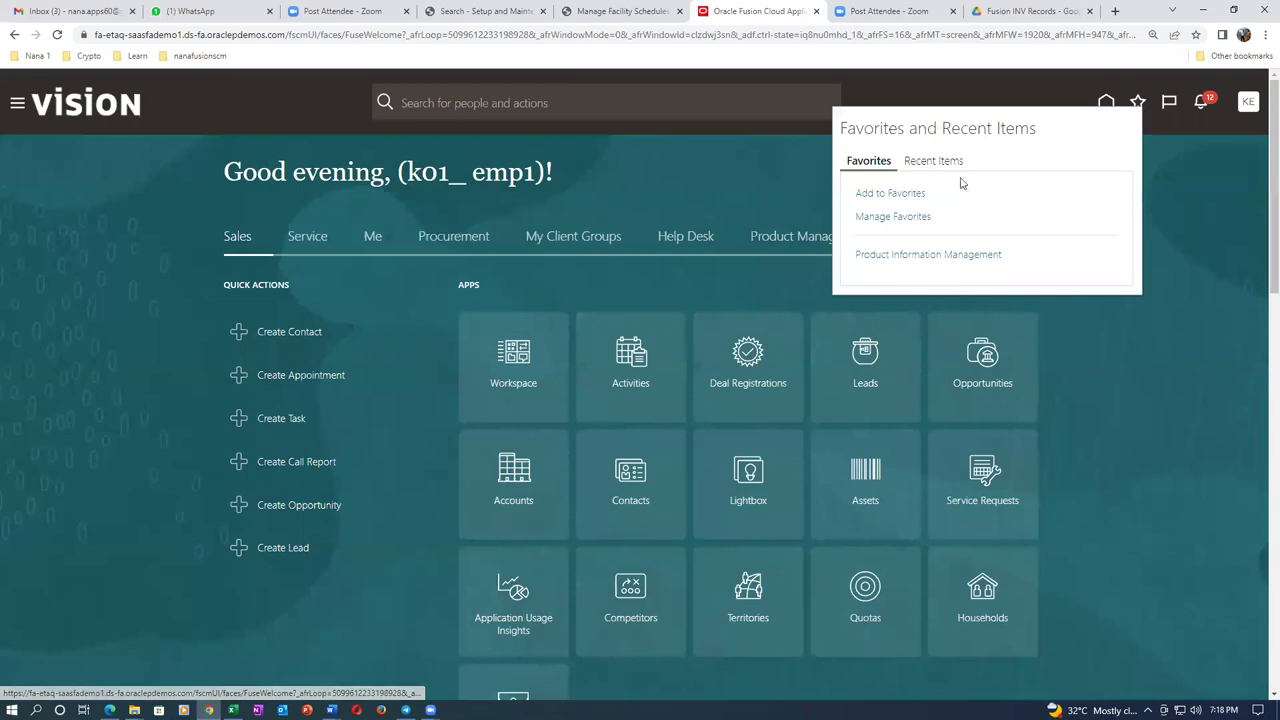
click(925, 255)
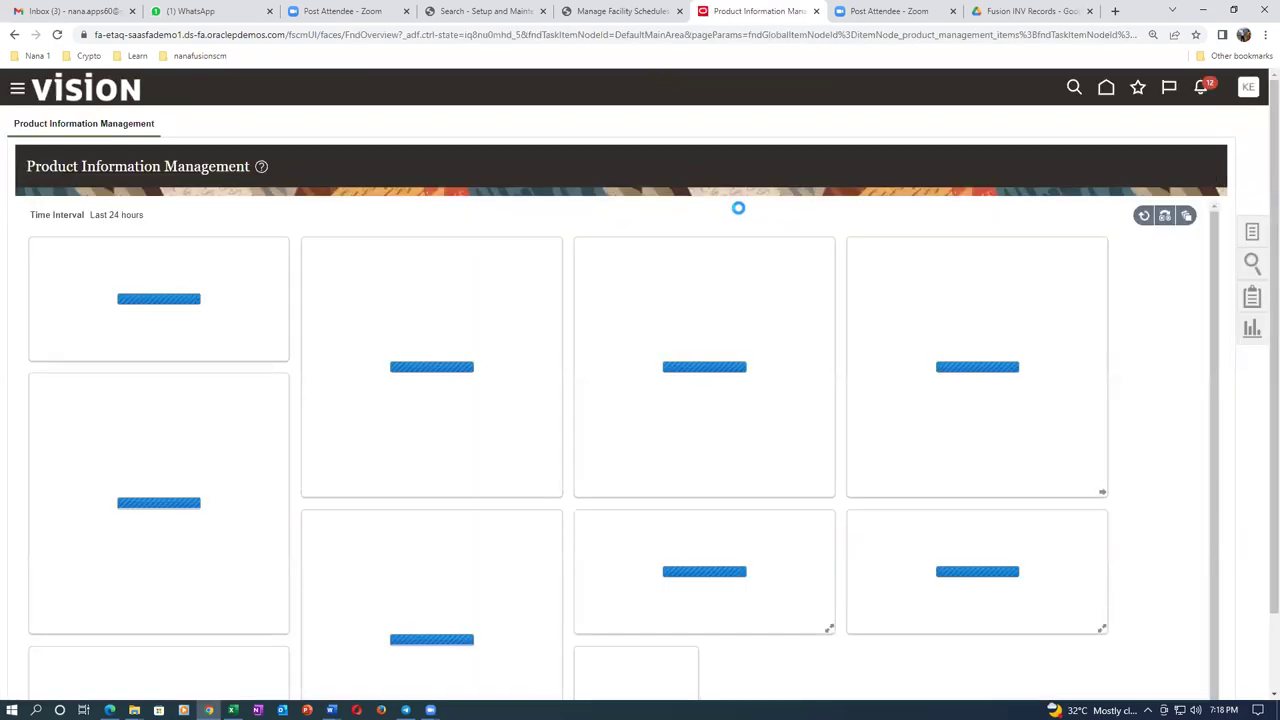
click(1252, 231)
click(1110, 137)
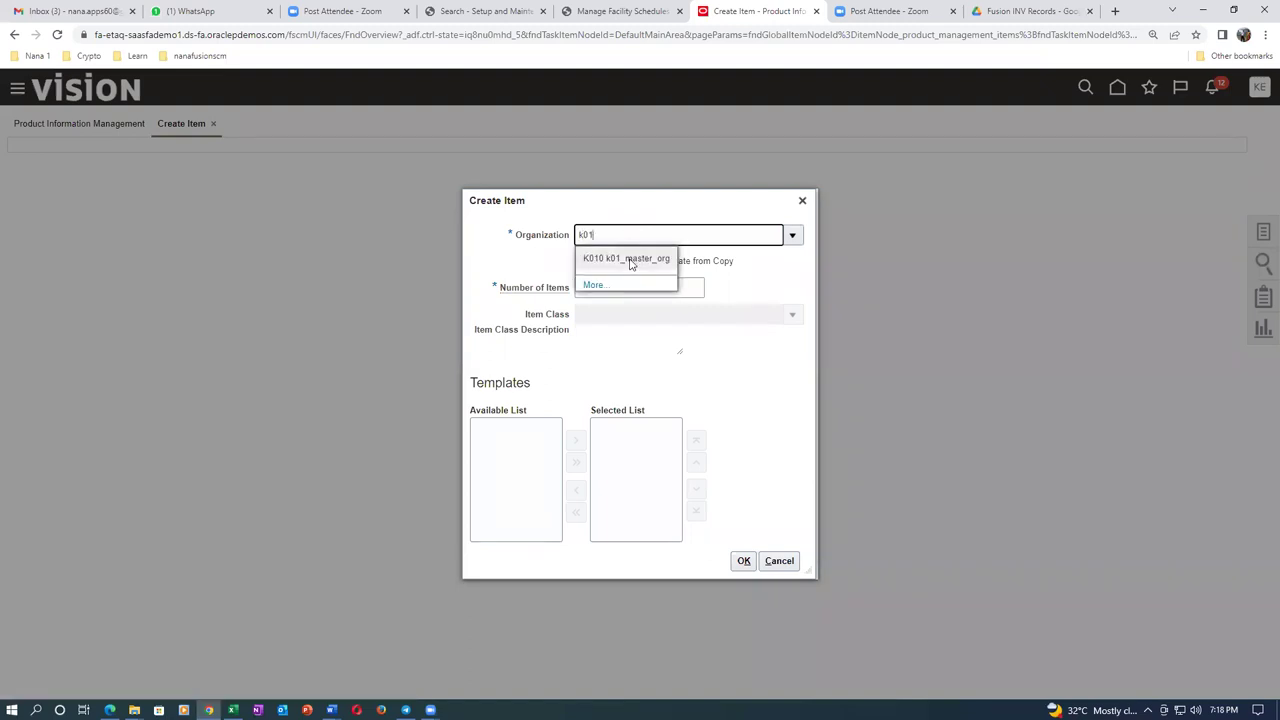
Create one new item in organization K010 with Root Item Class and the k01 Purchased Item template.
click(627, 259)
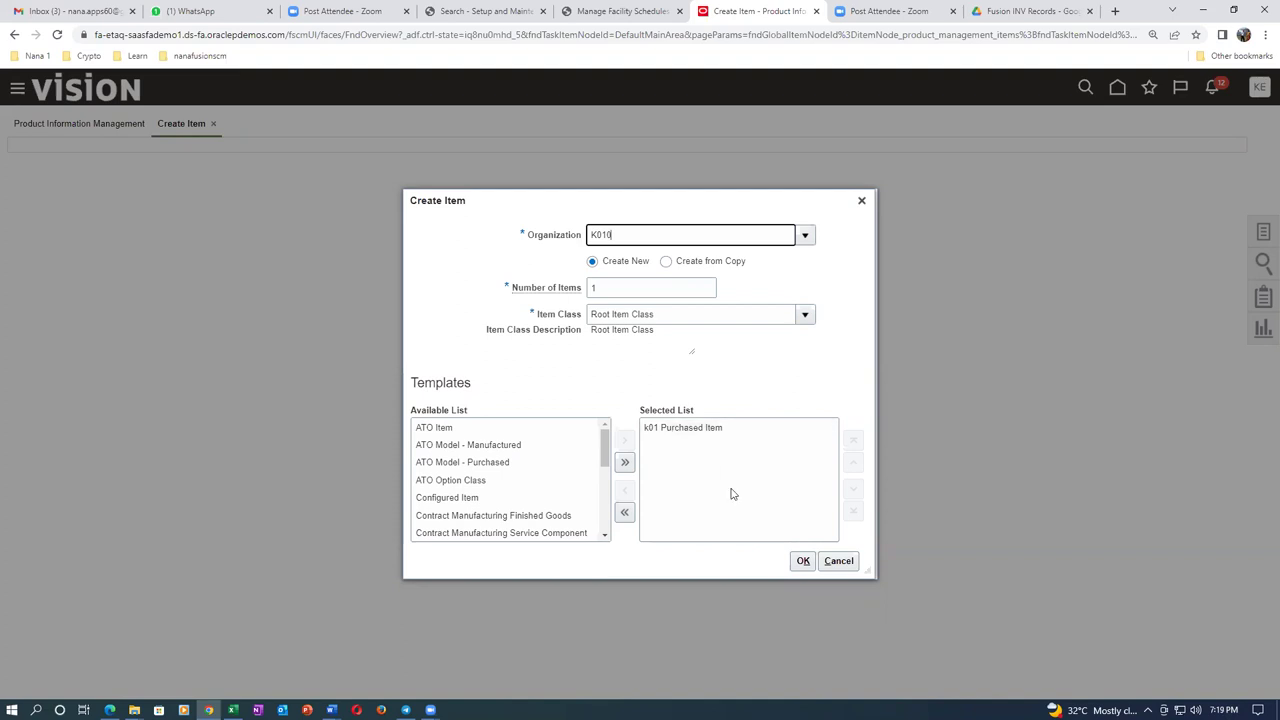
click(800, 563)
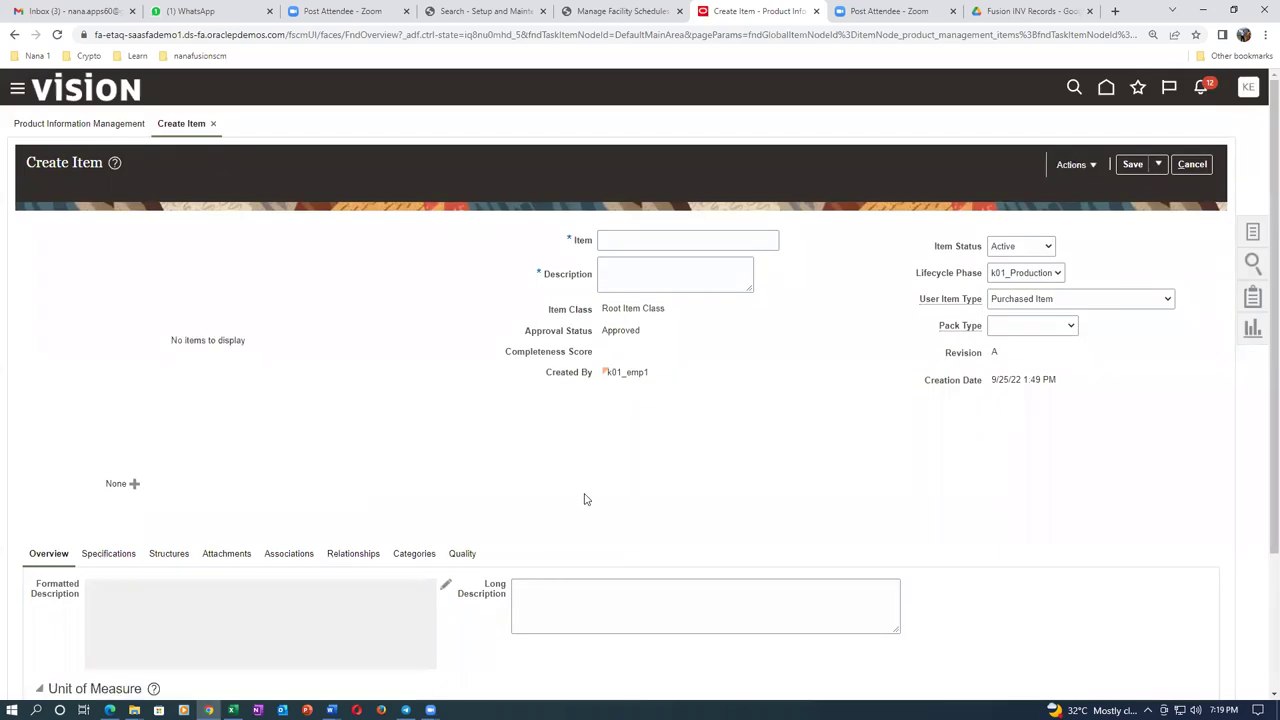
Enter k01 as the beginning of the new item's name.
click(645, 241)
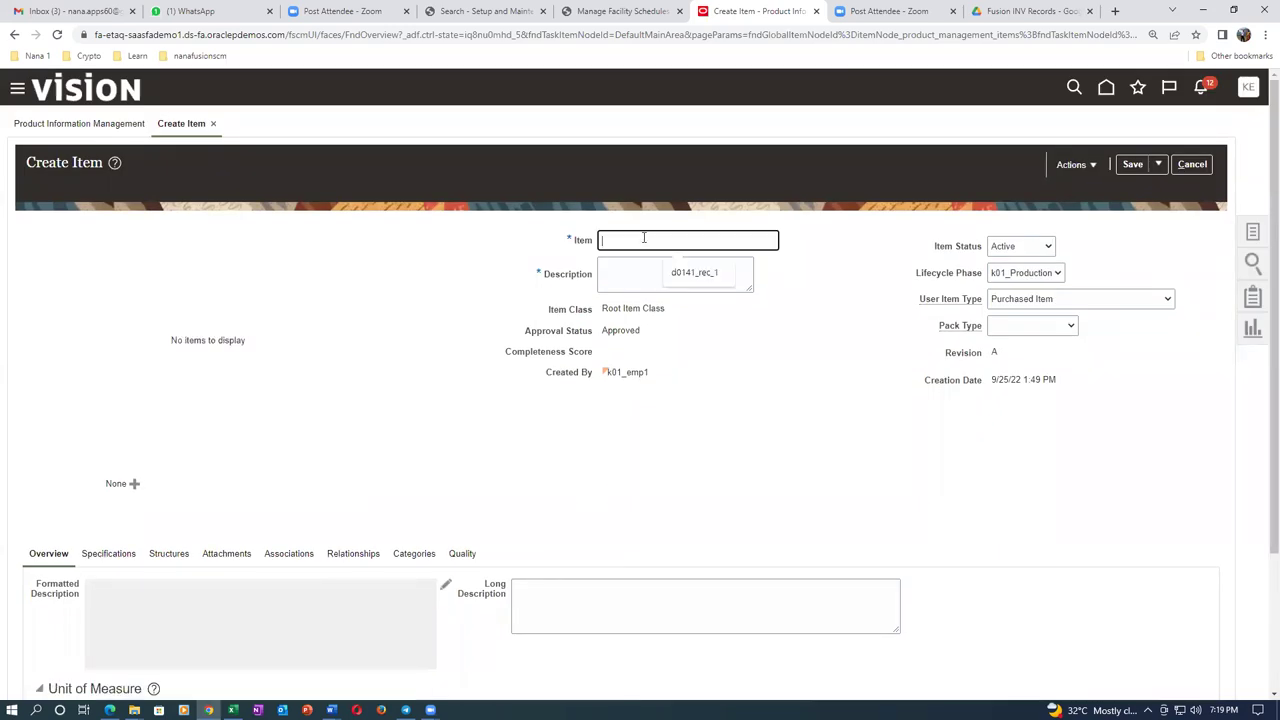
text(k01)
click(608, 329)
drag(606, 329, 629, 336)
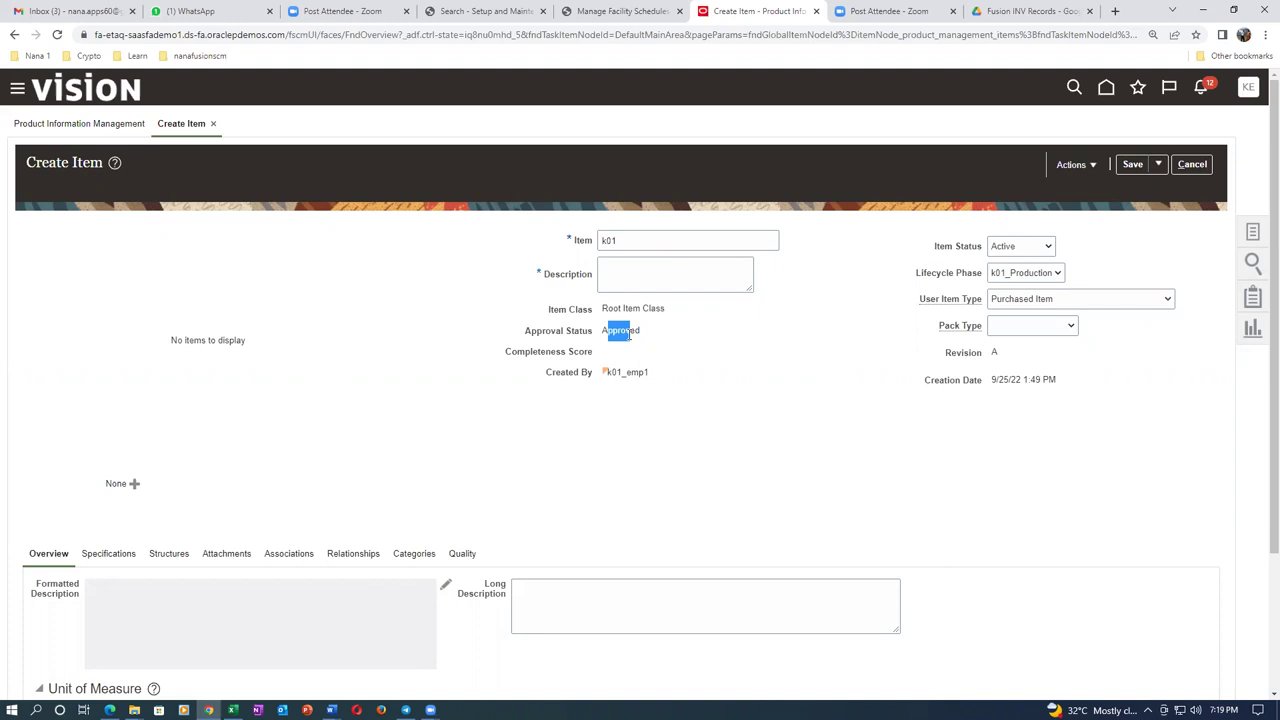
click(729, 372)
click(640, 280)
click(646, 242)
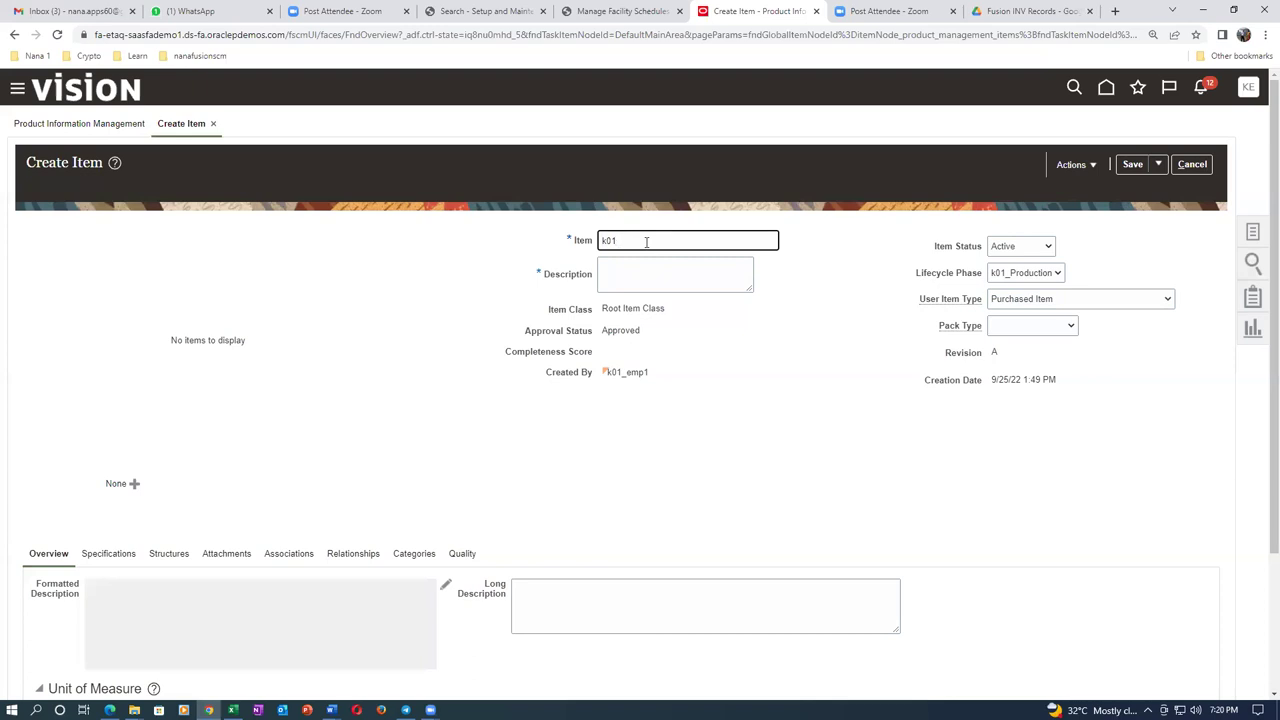
text(-)
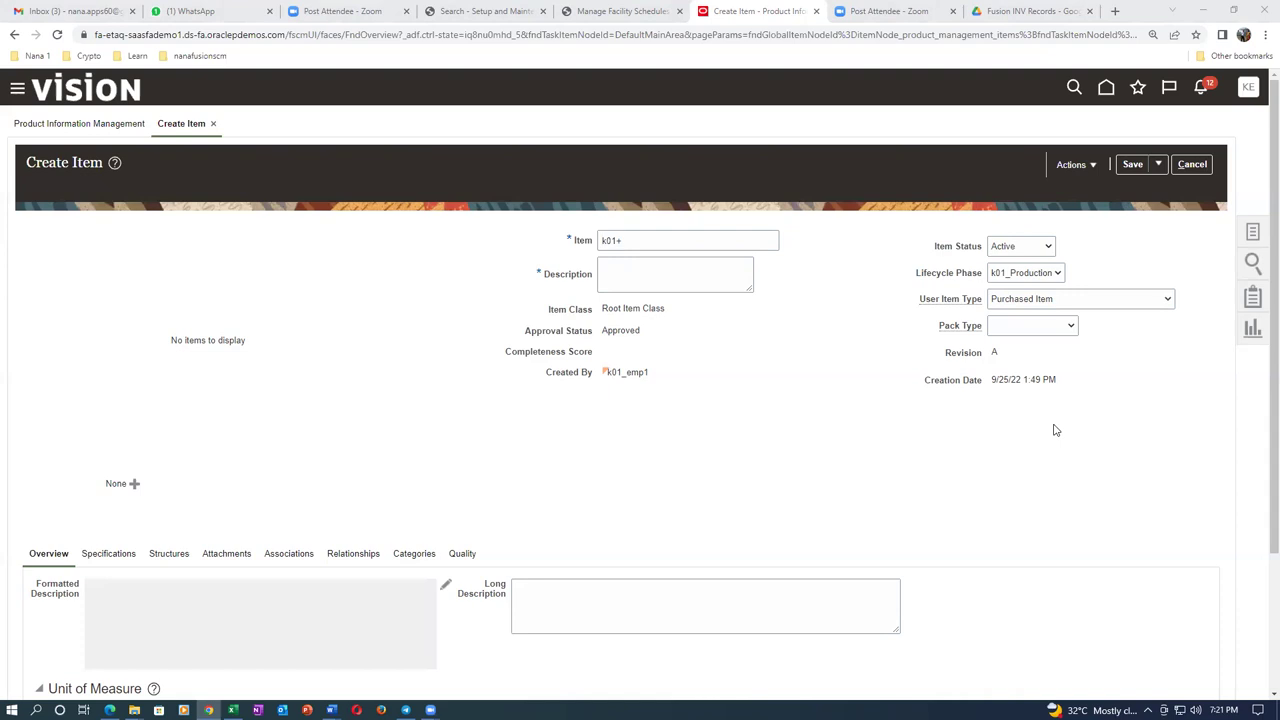
click(648, 248)
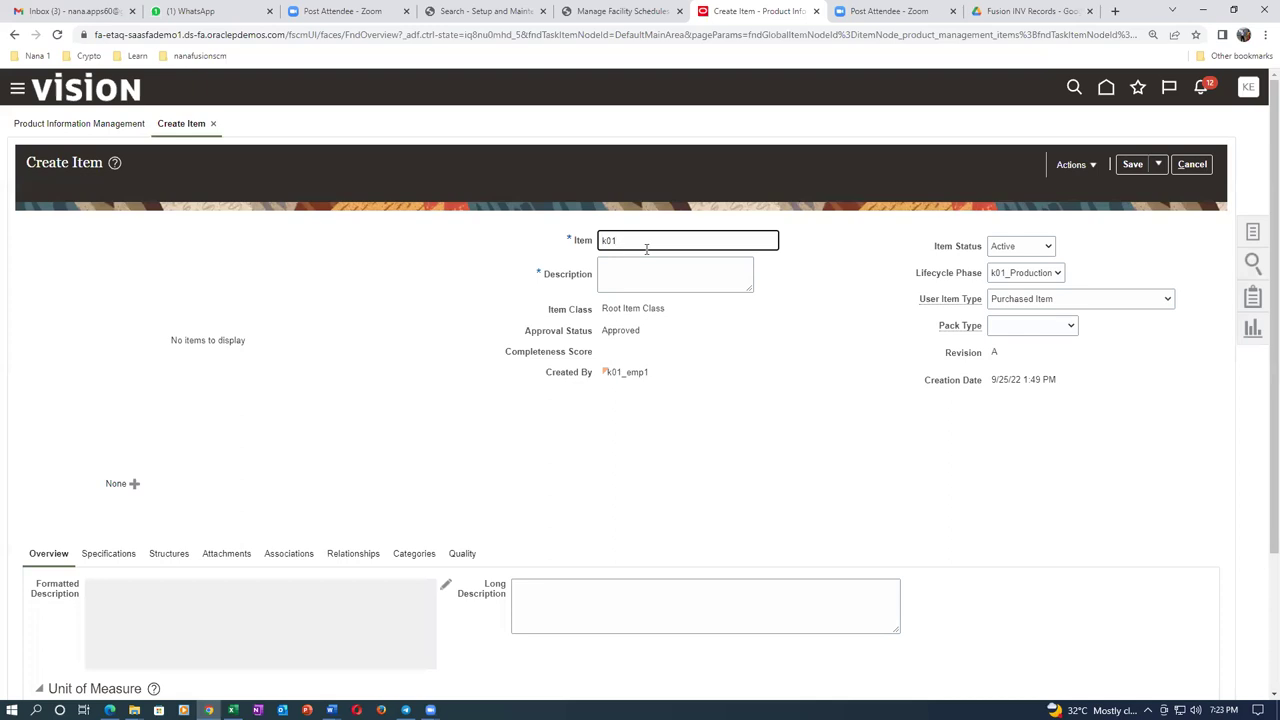
Switch to the Fusion_Inventory_Procurement_Work_Sheet workbook, review the item creation and inventory topics, and return to the Create Item page.
key(alt+Tab)
key(alt+Tab)
key(alt+Tab)
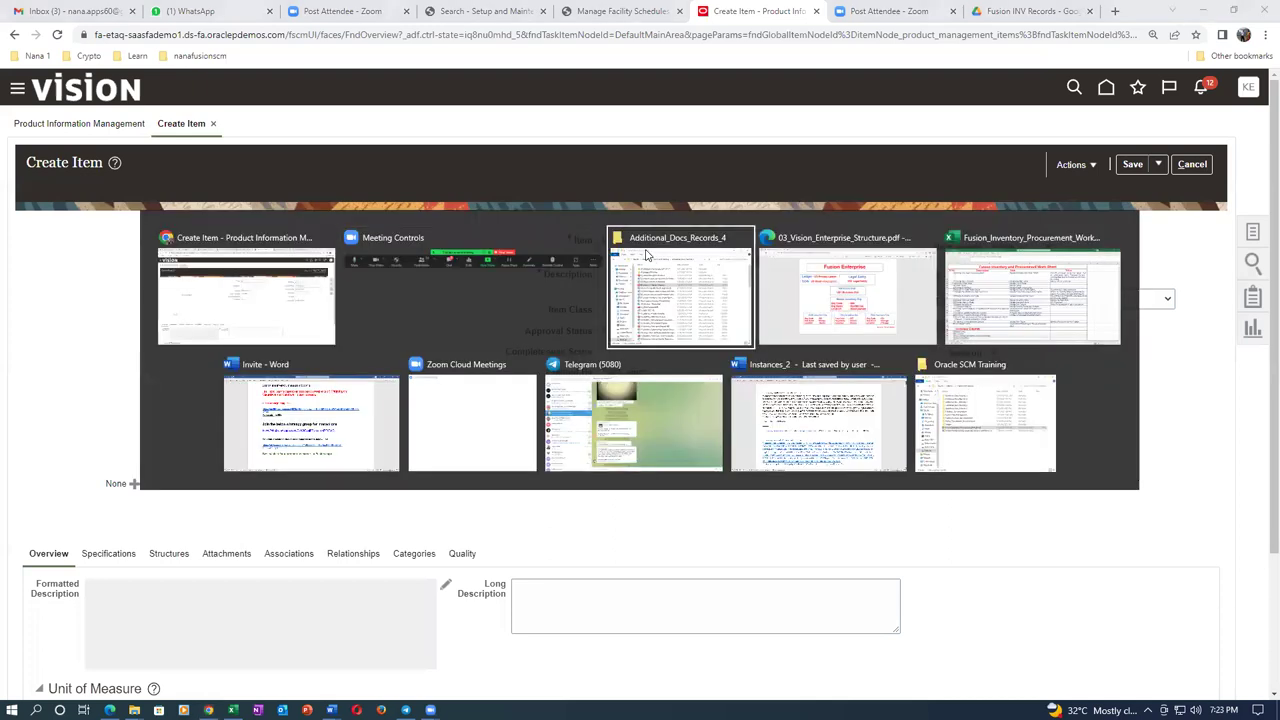
key(alt+Tab)
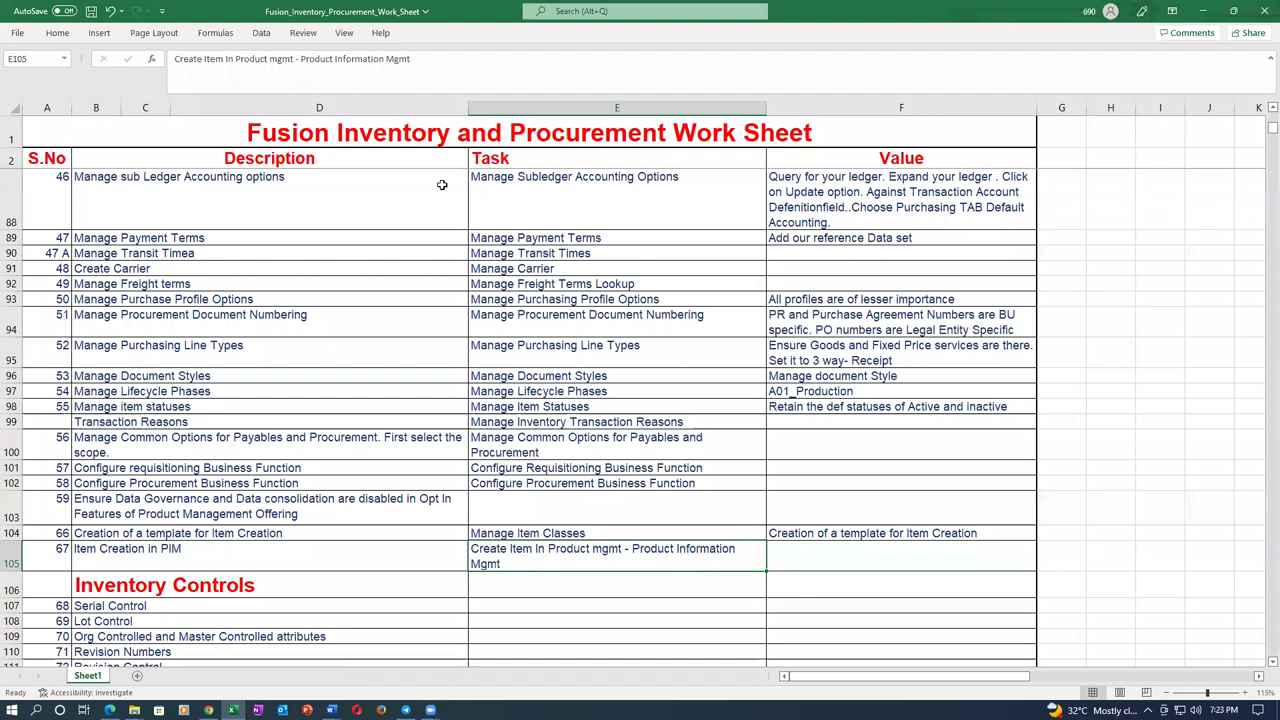
click(437, 565)
scroll(440, 560, down, 4)
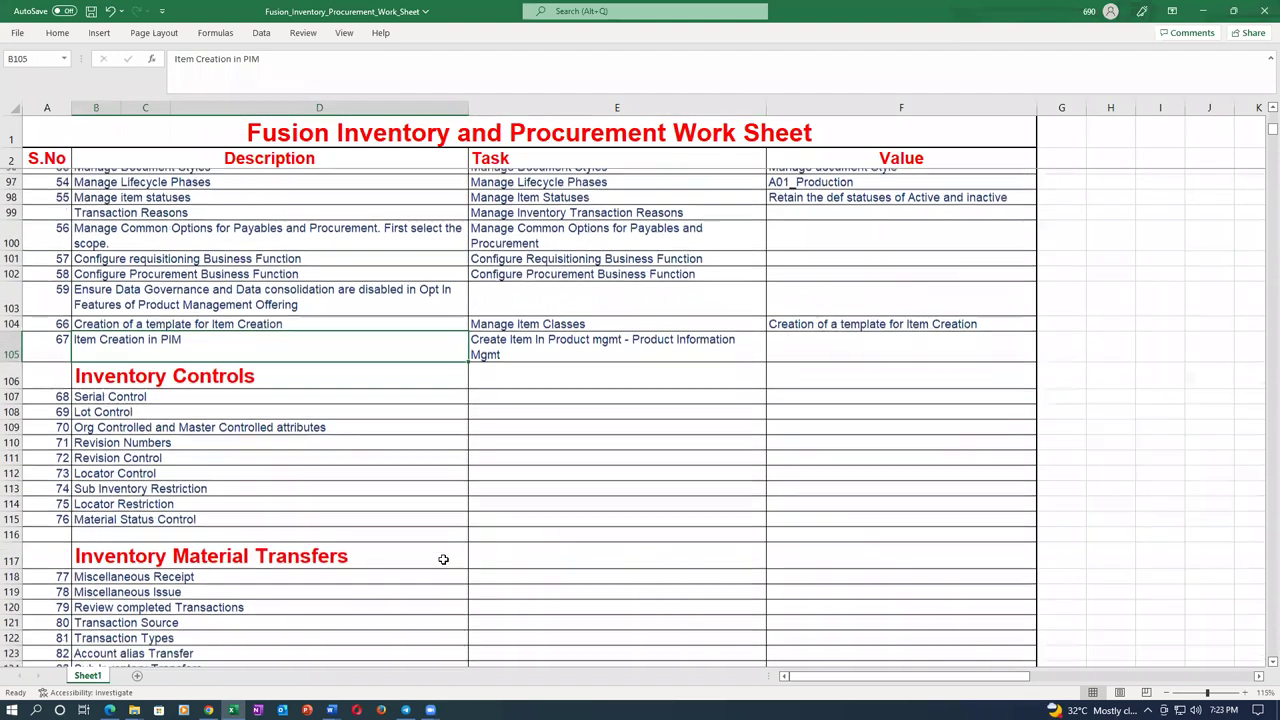
click(300, 540)
scroll(297, 550, down, 3)
click(275, 624)
scroll(280, 610, down, 3)
click(278, 591)
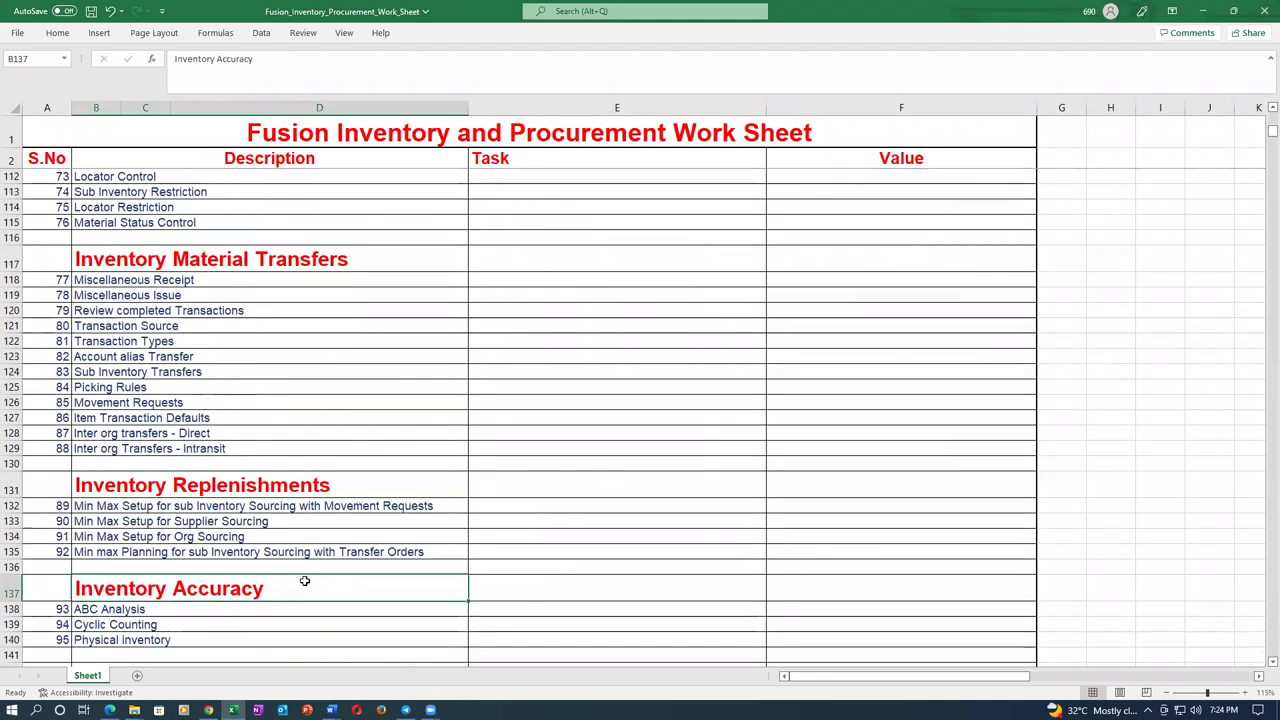
scroll(305, 581, up, 3)
scroll(305, 581, up, 3)
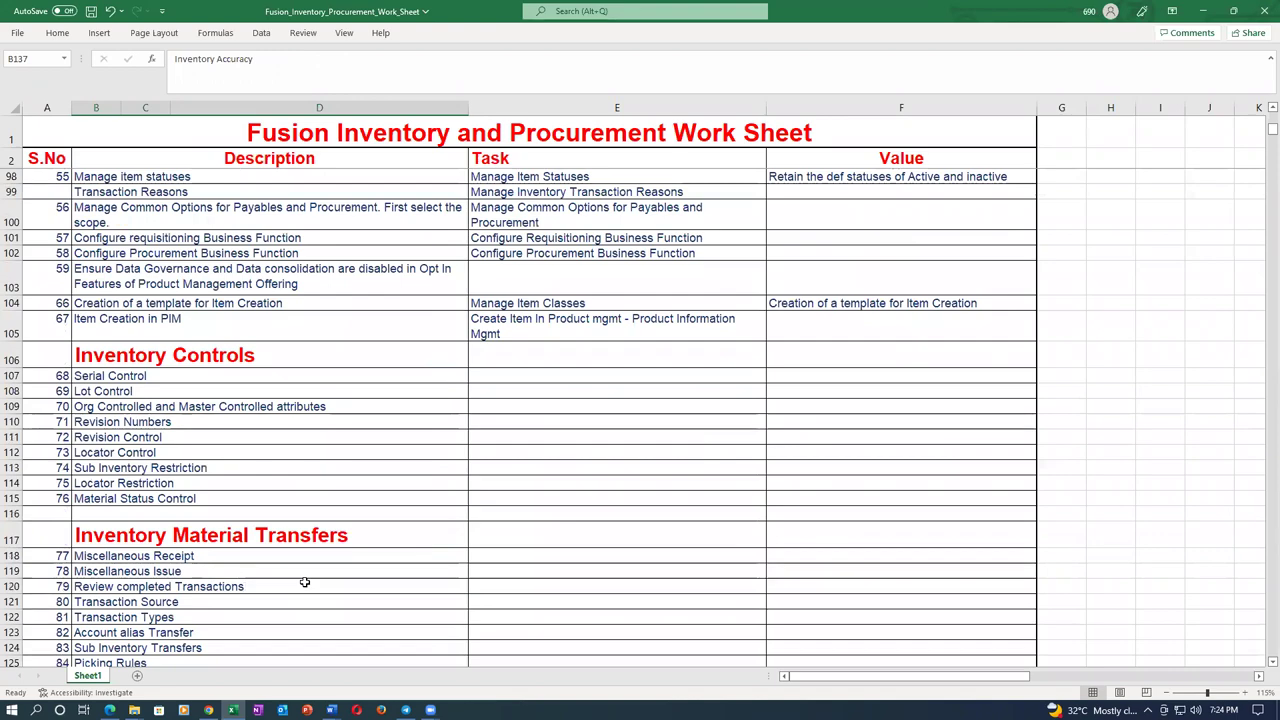
key(alt+Tab)
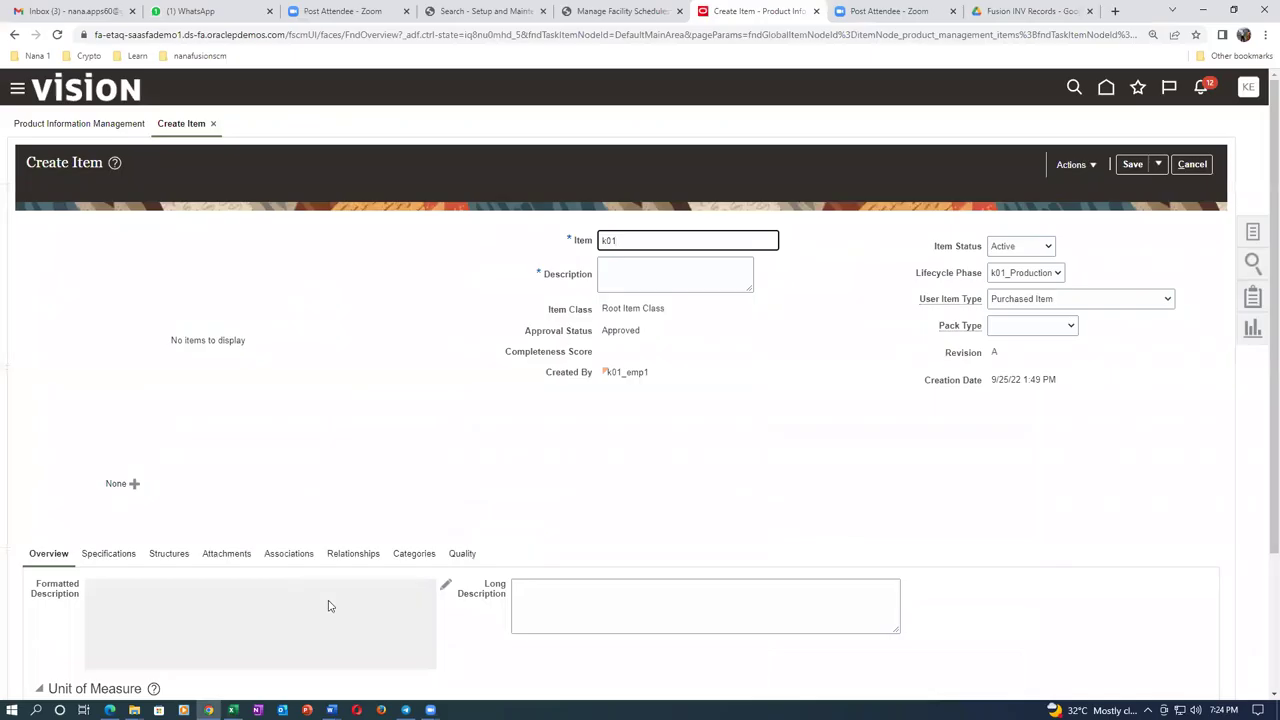
Complete the item name as k0101_first_item and copy it into the description.
text(01_first_item)
click(633, 285)
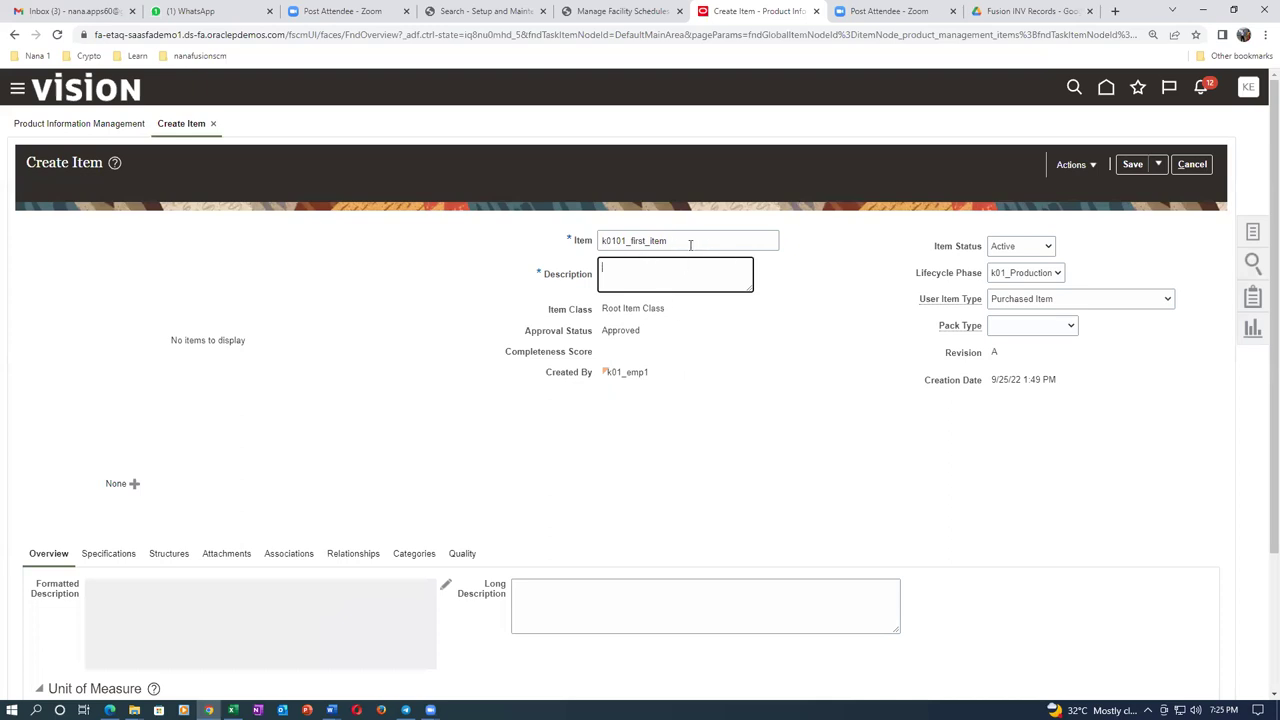
drag(690, 244, 586, 258)
key(ctrl+c)
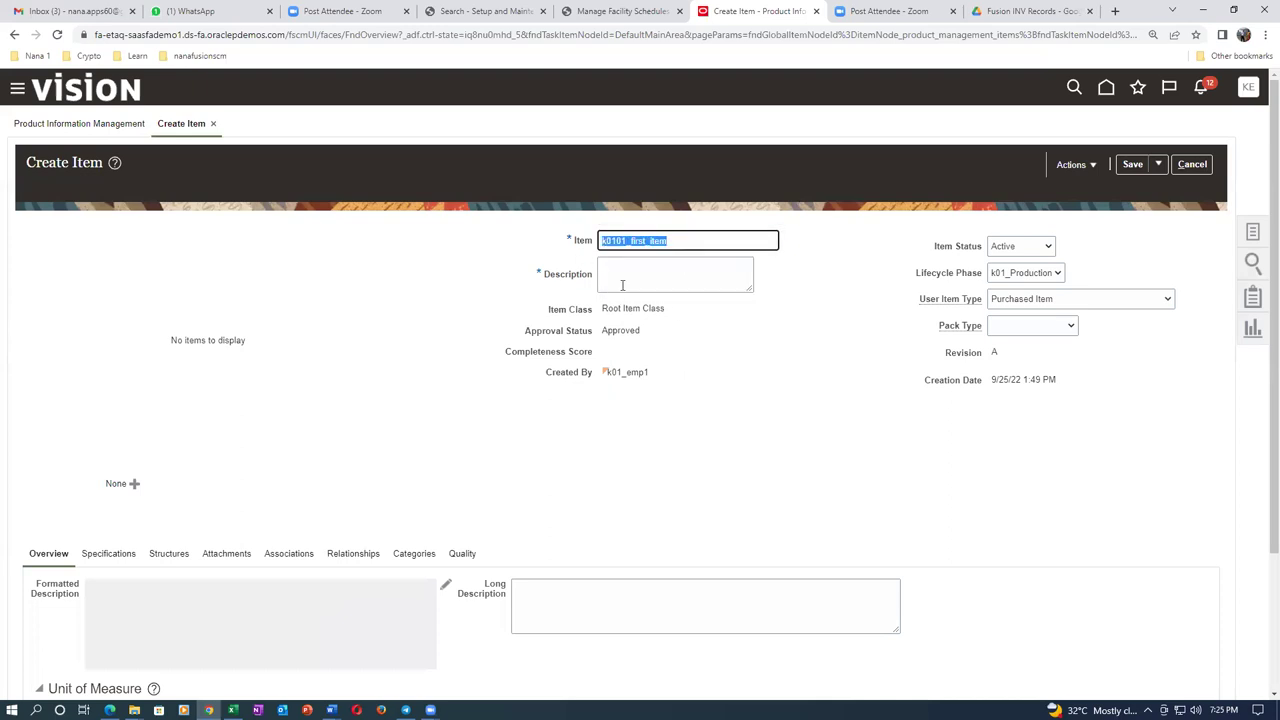
click(622, 285)
key(ctrl+v)
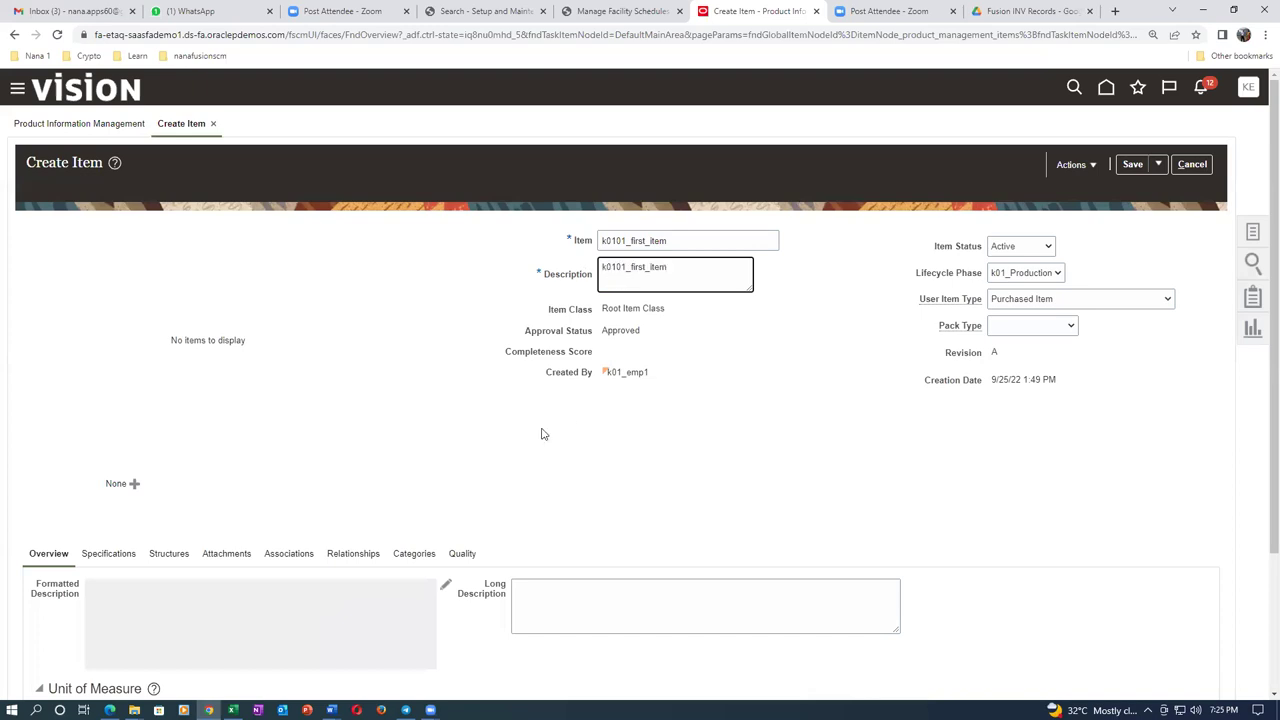
Switch to the 03_Vision_Enterprise_Structure PDF, examine the master and child inventory organizations, and return to the Create Item page.
scroll(543, 434, down, 1)
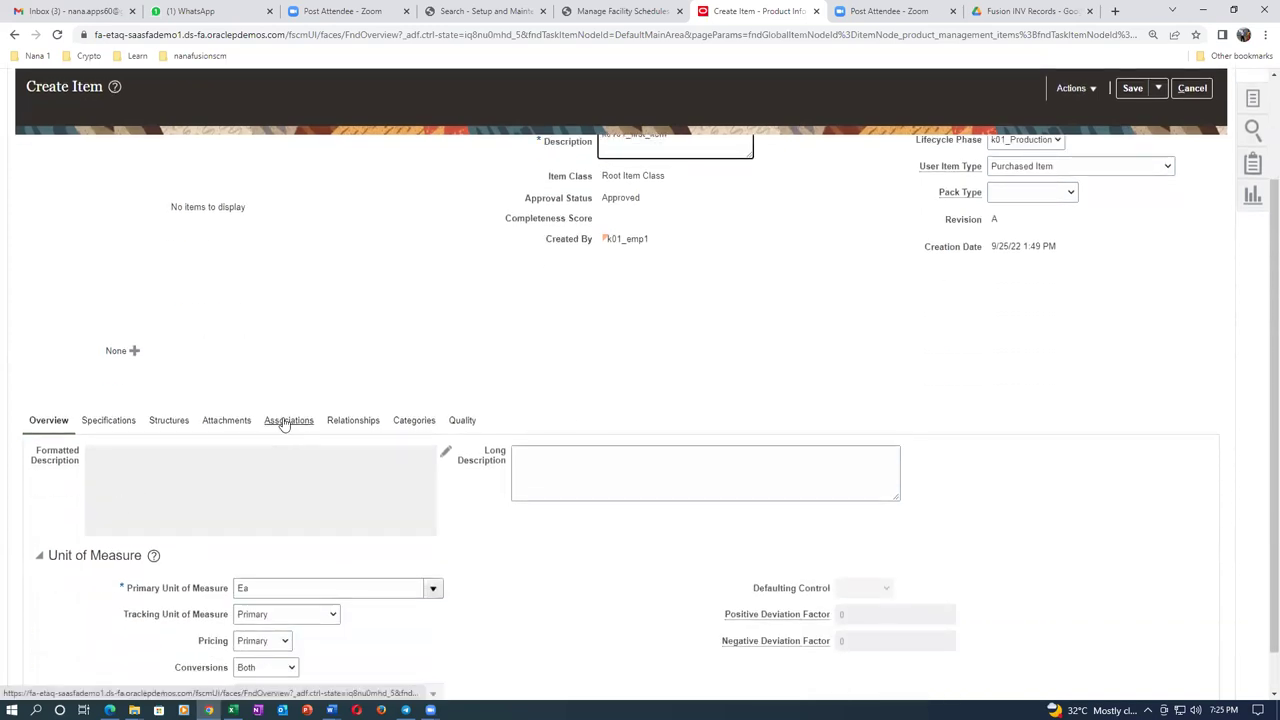
scroll(478, 370, up, 1)
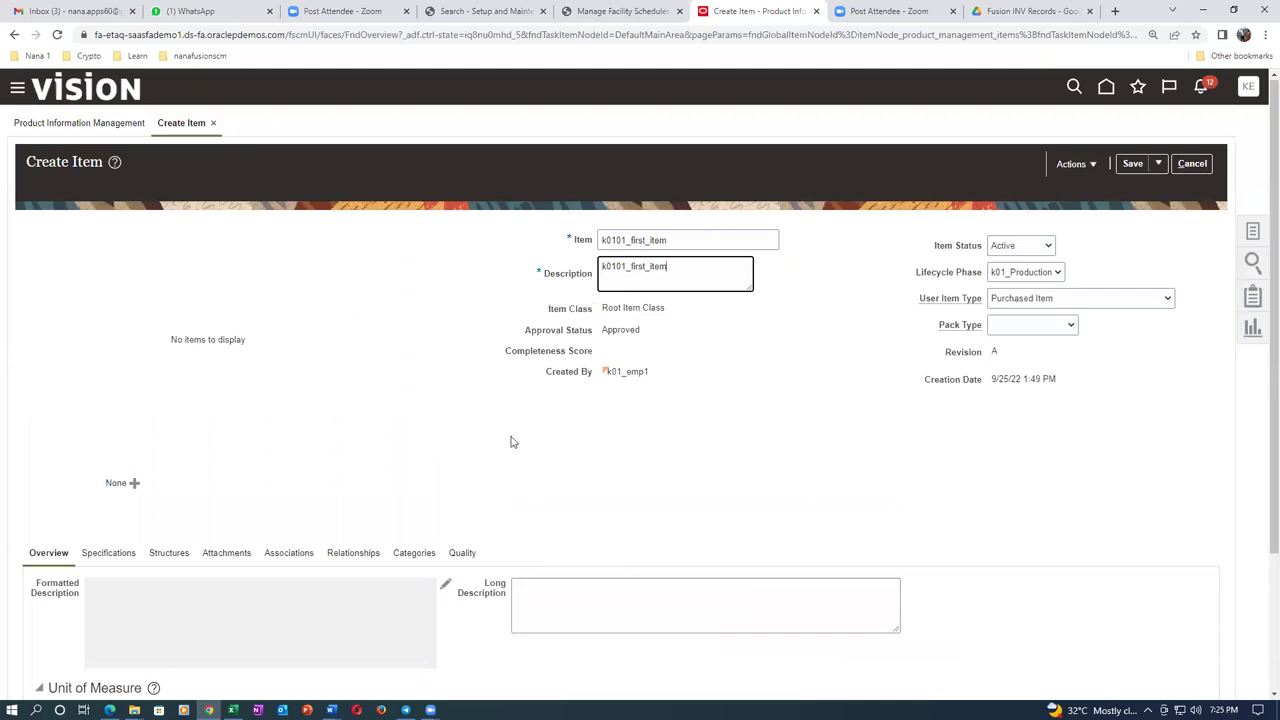
key(alt+Tab)
key(alt+Tab)
key(alt+Tab)
key(alt+Tab)
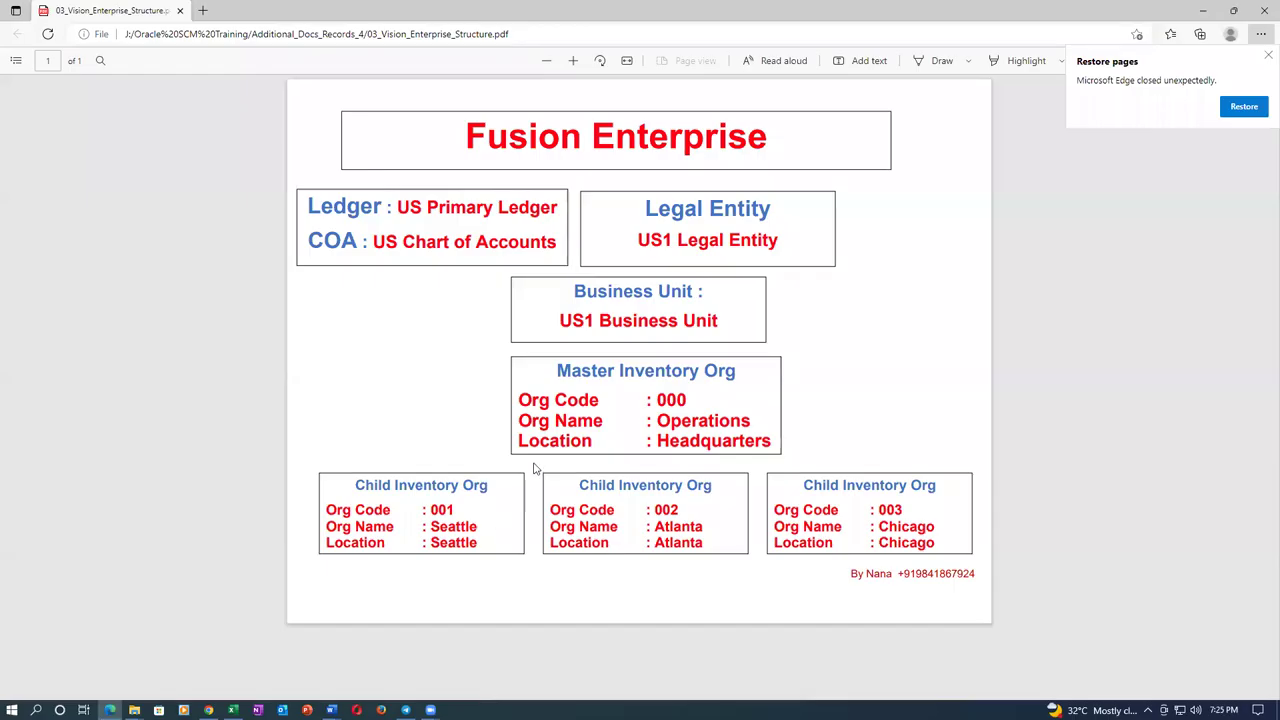
drag(573, 371, 620, 406)
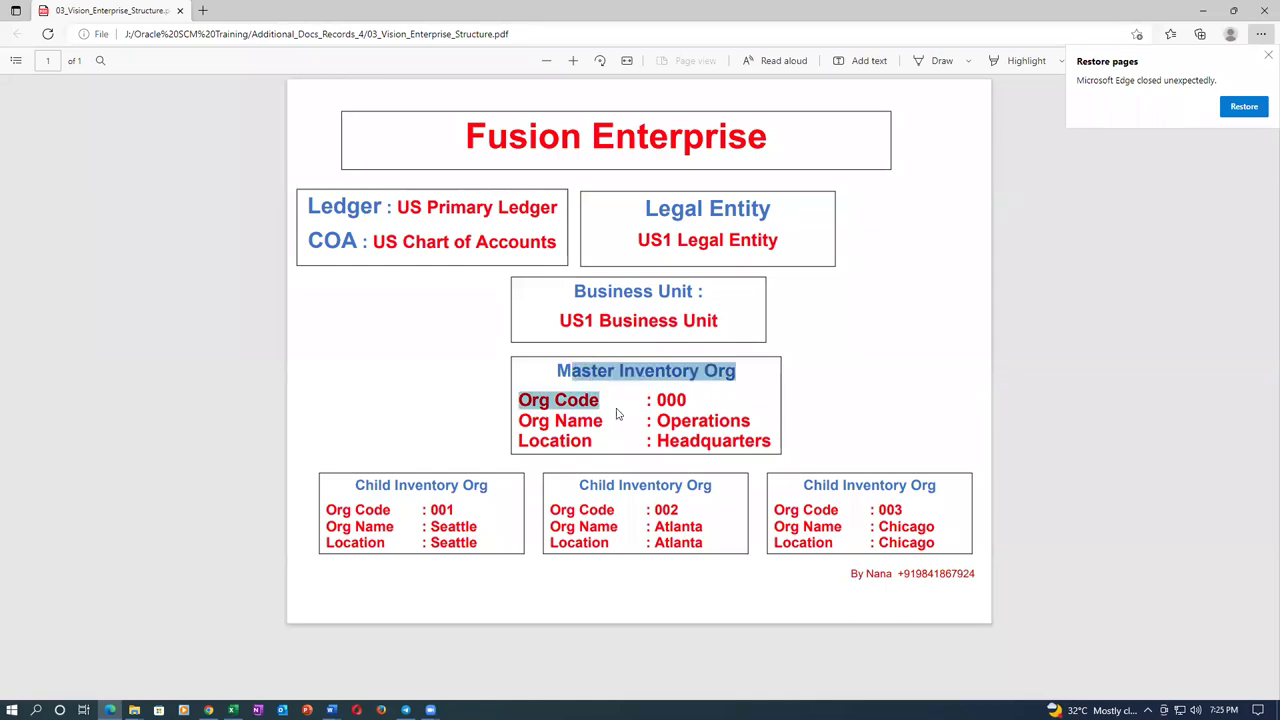
drag(366, 486, 446, 489)
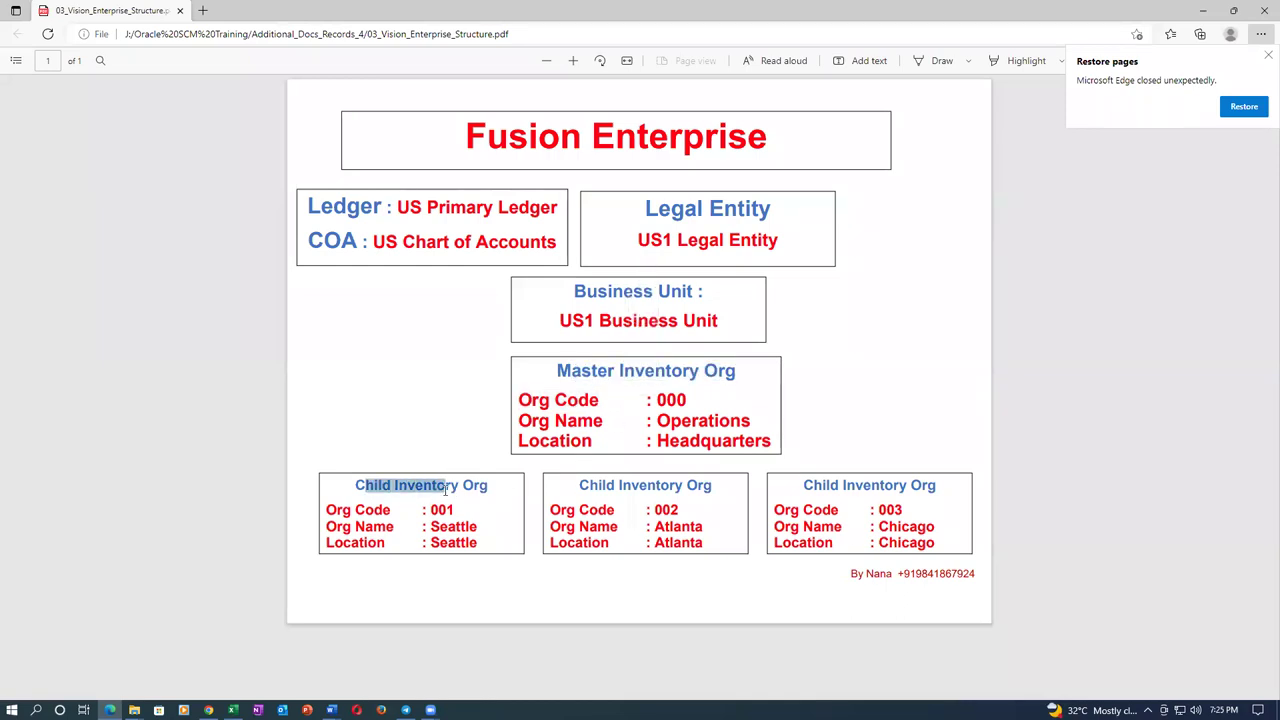
key(alt+Tab)
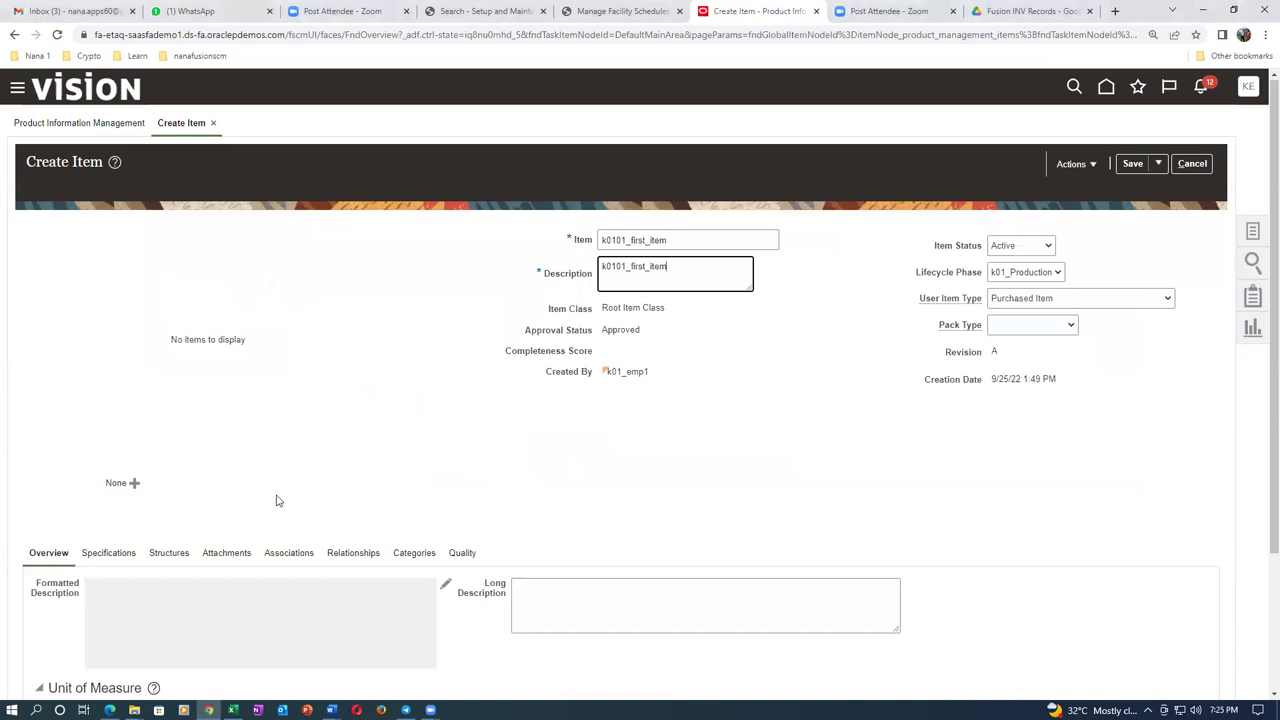
Start adding organizations to the item's associations and search for organizations matching k01.
click(303, 558)
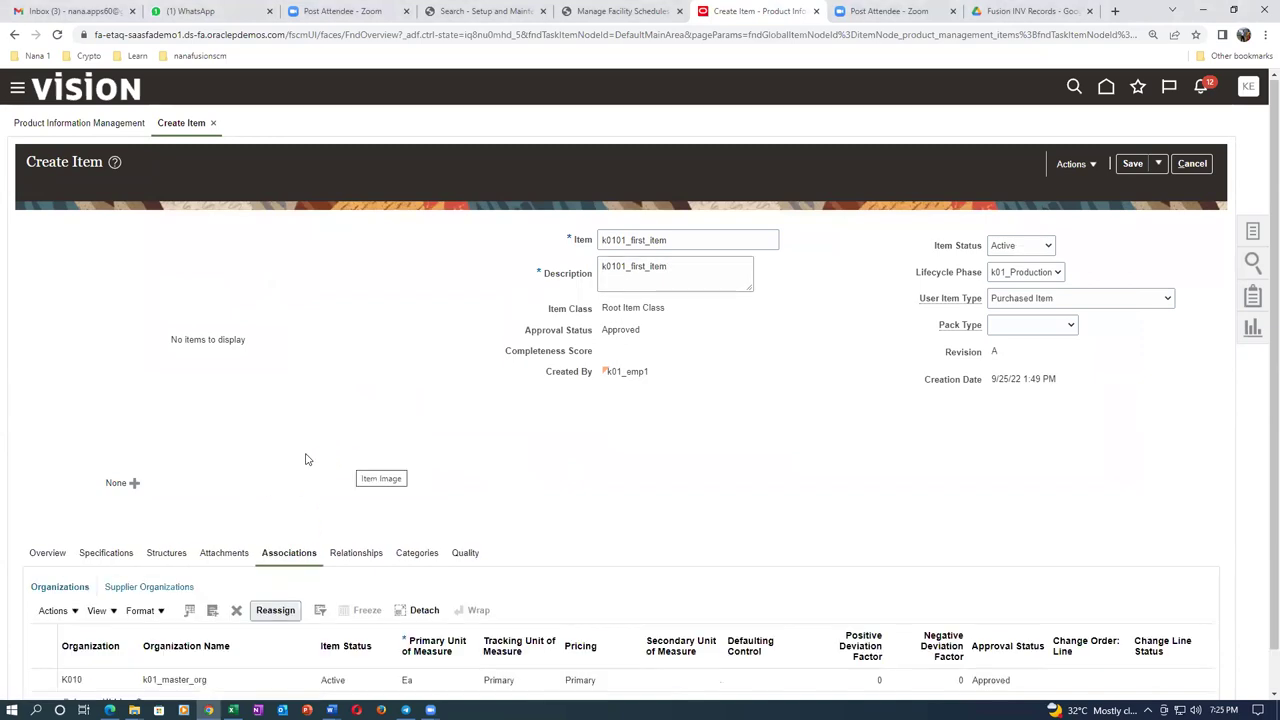
scroll(305, 459, down, 1)
click(46, 569)
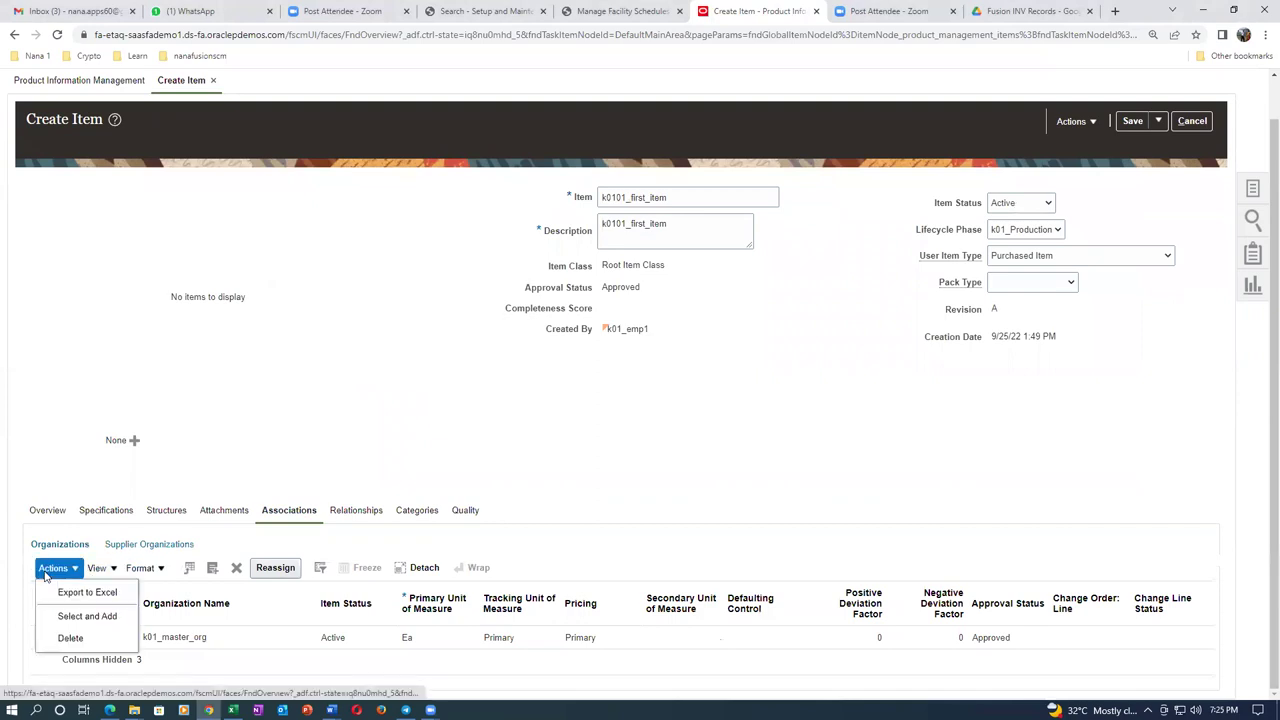
click(70, 620)
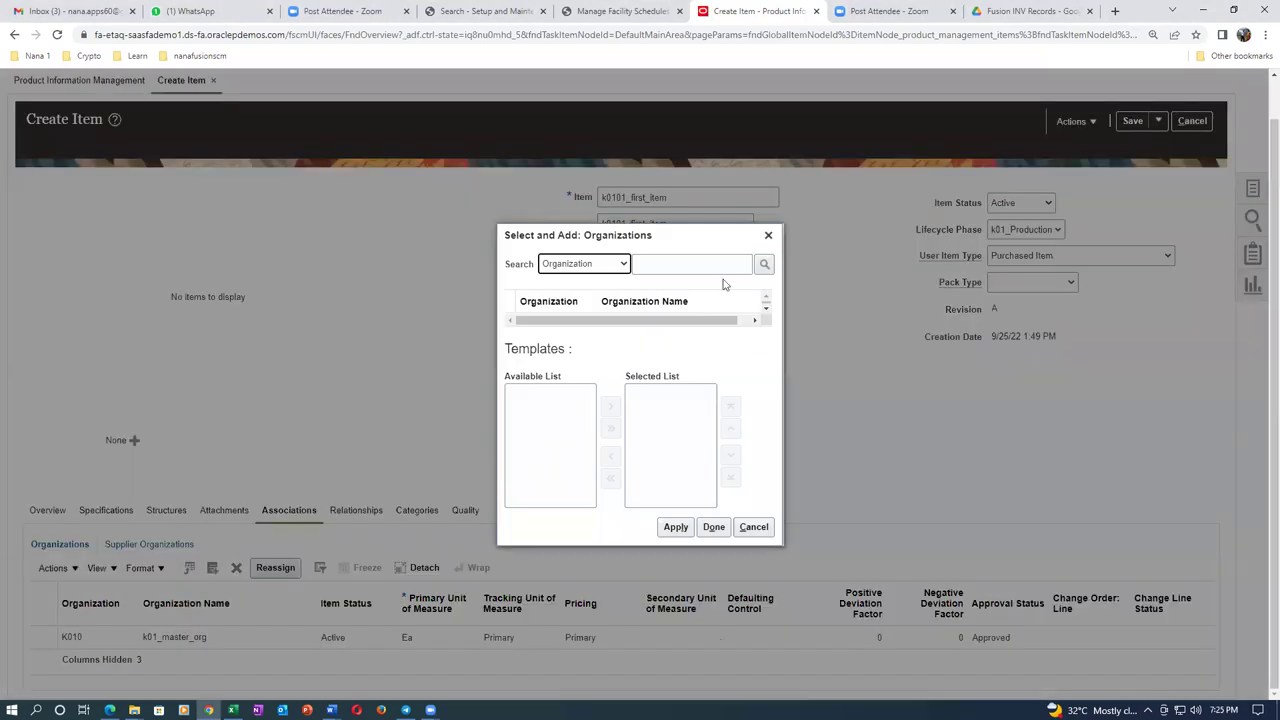
click(677, 265)
text(k01)
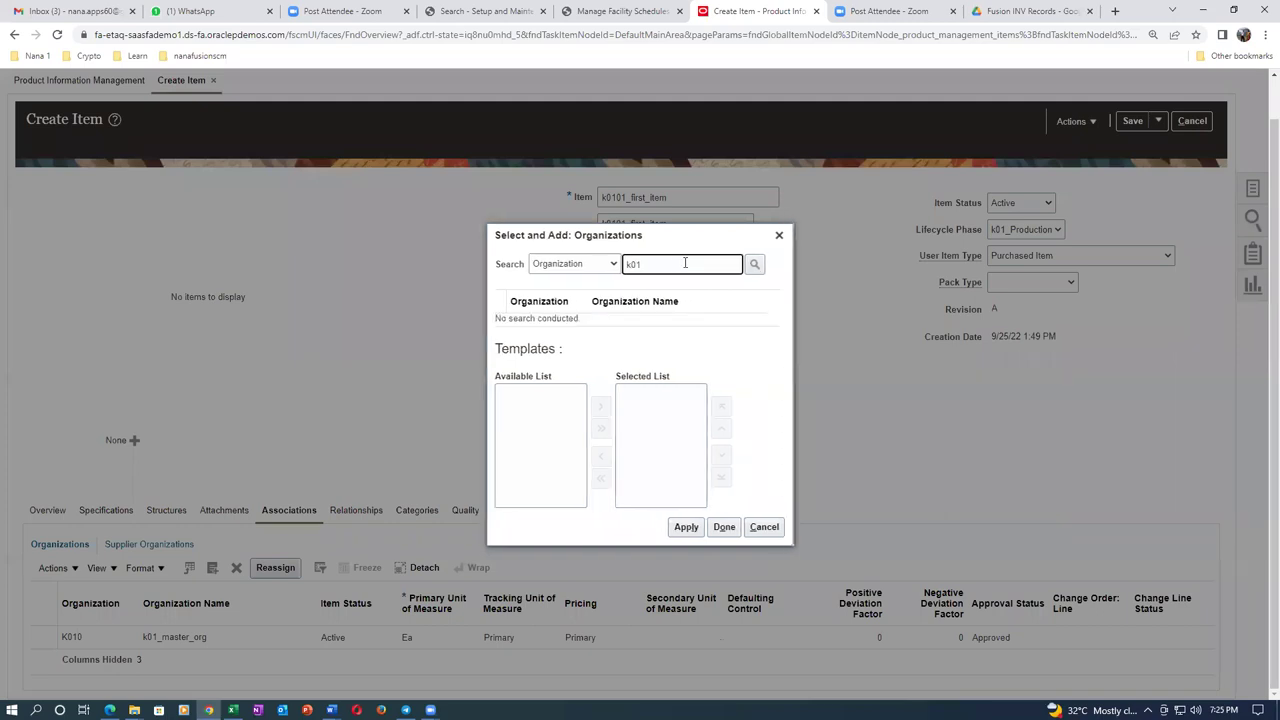
key(Return)
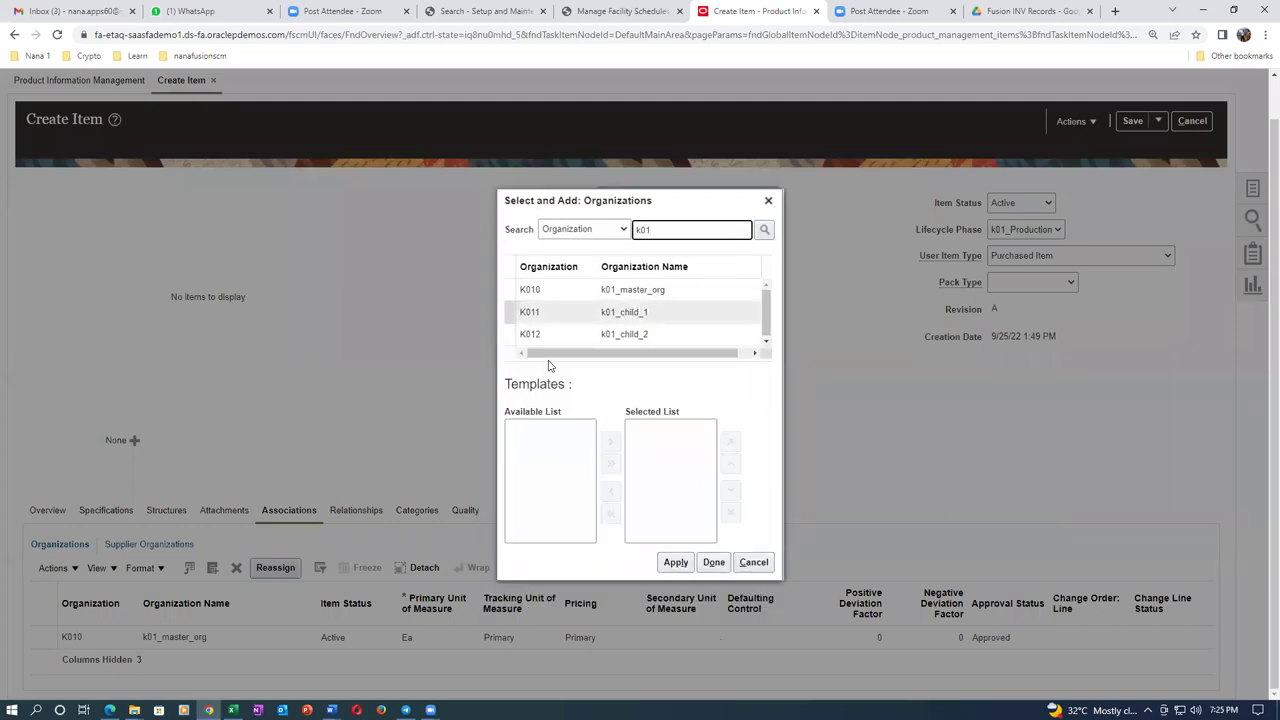
Assign the item to the child organizations K011 and K012 together and finish the selection.
click(510, 314)
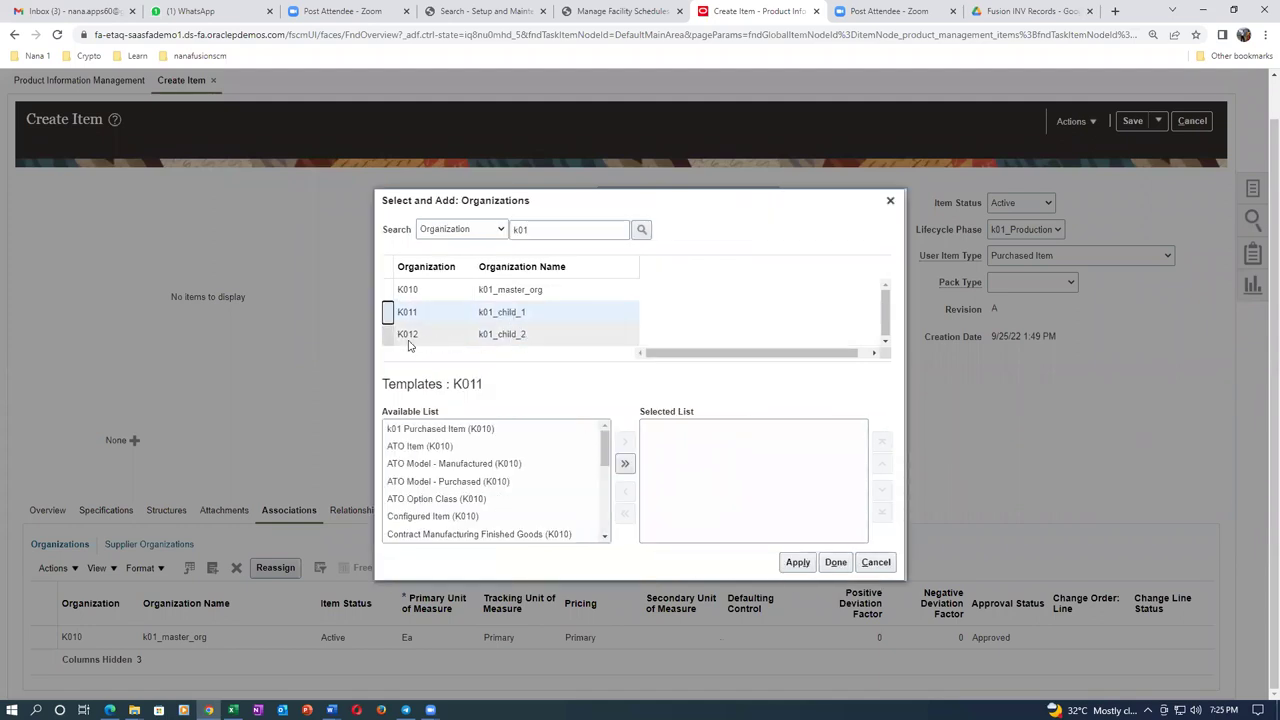
ctrl+click(387, 337)
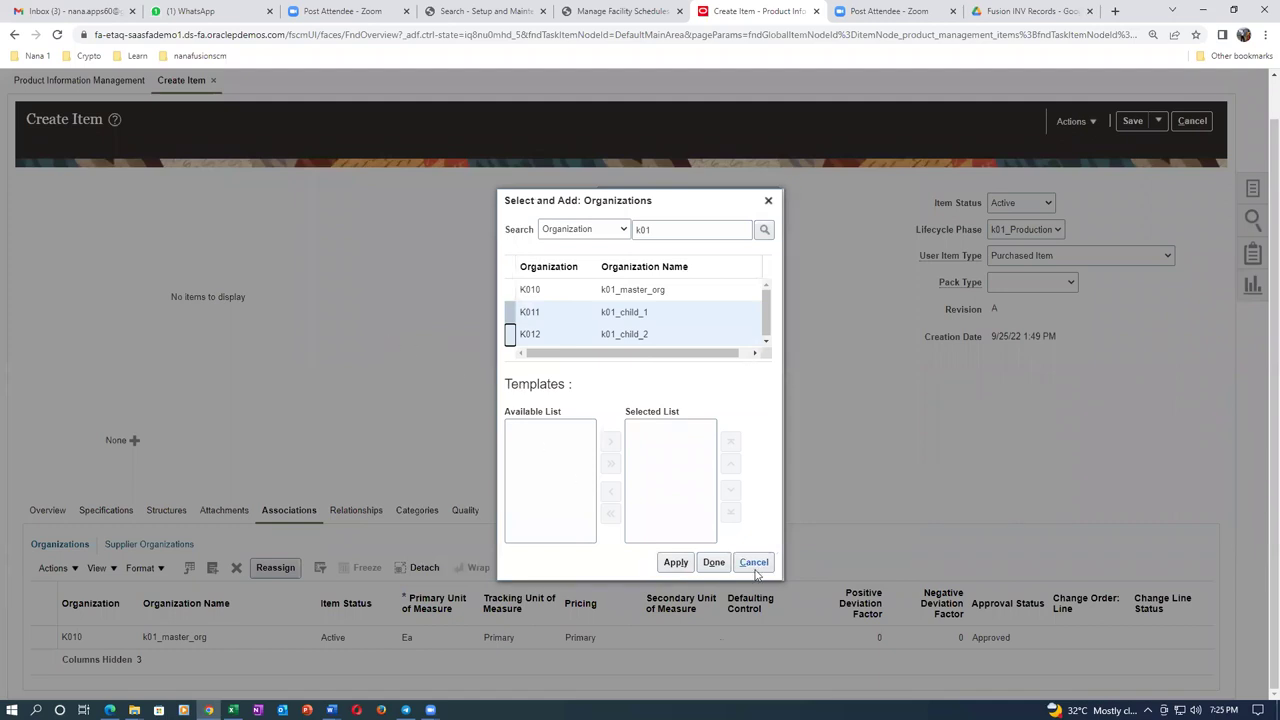
click(676, 562)
click(714, 563)
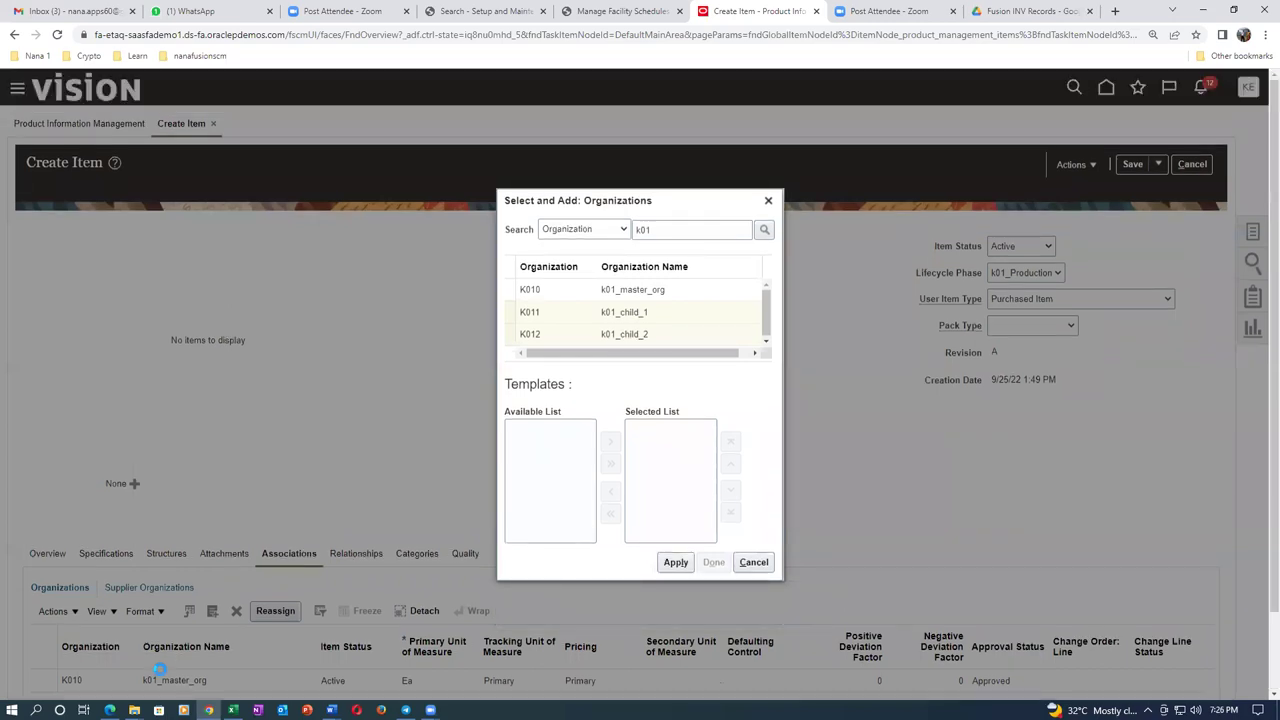
scroll(160, 677, down, 1)
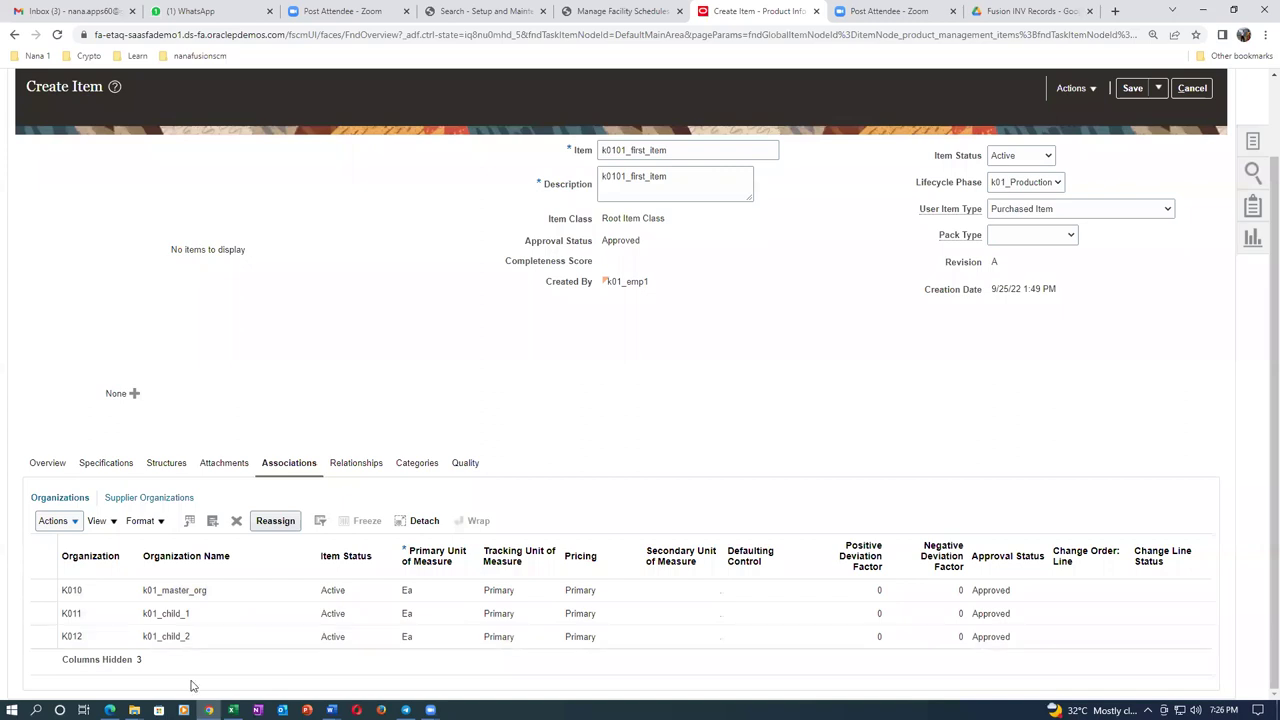
Save the new item k0101_first_item and close its page.
scroll(751, 457, up, 1)
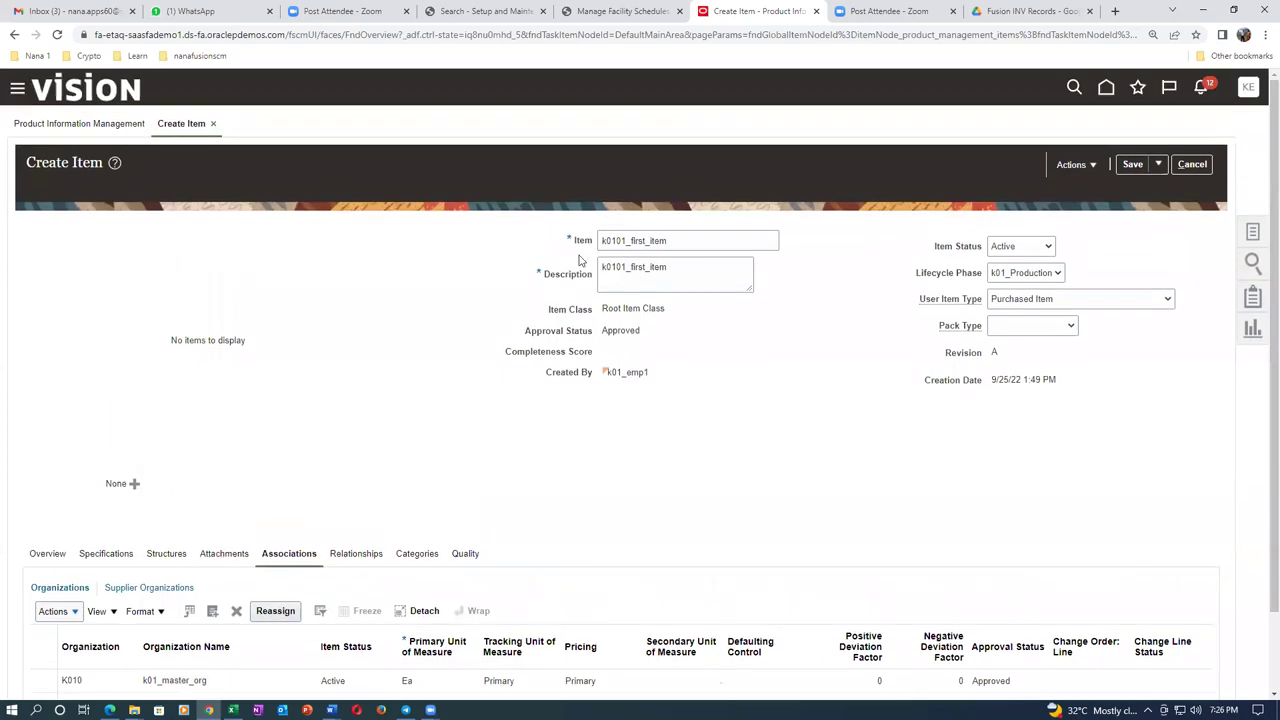
click(1158, 165)
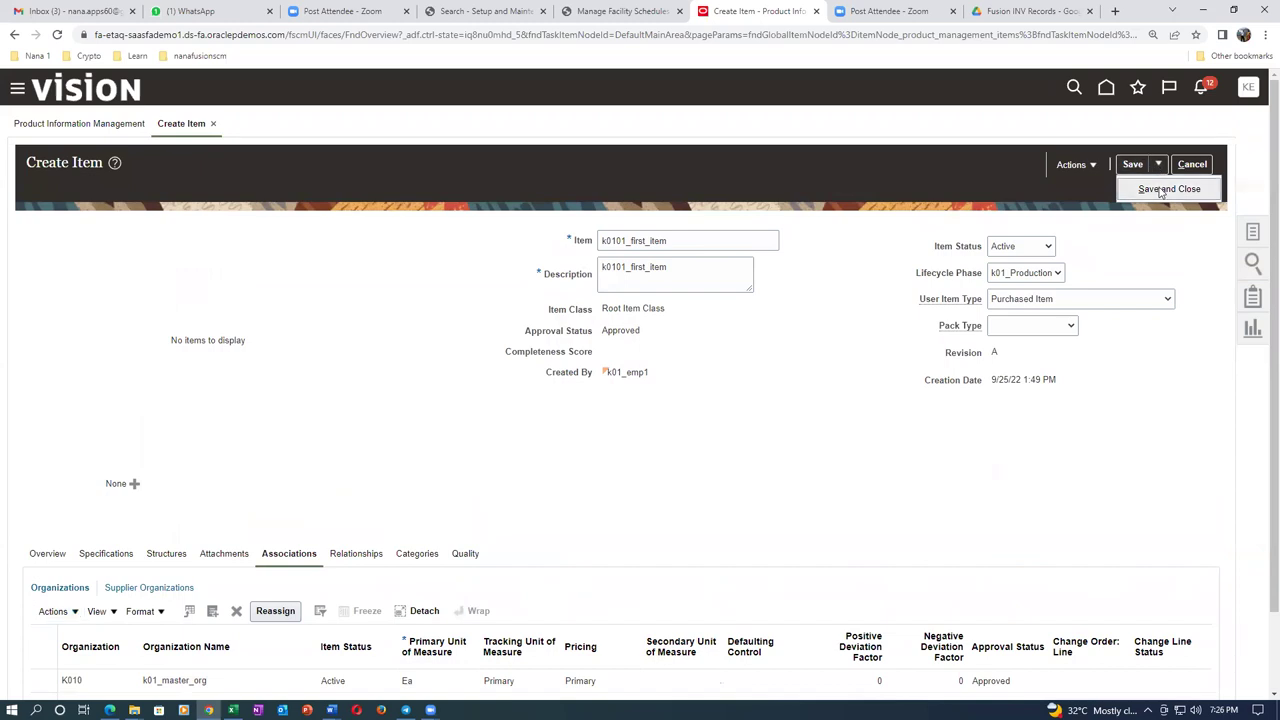
click(1163, 190)
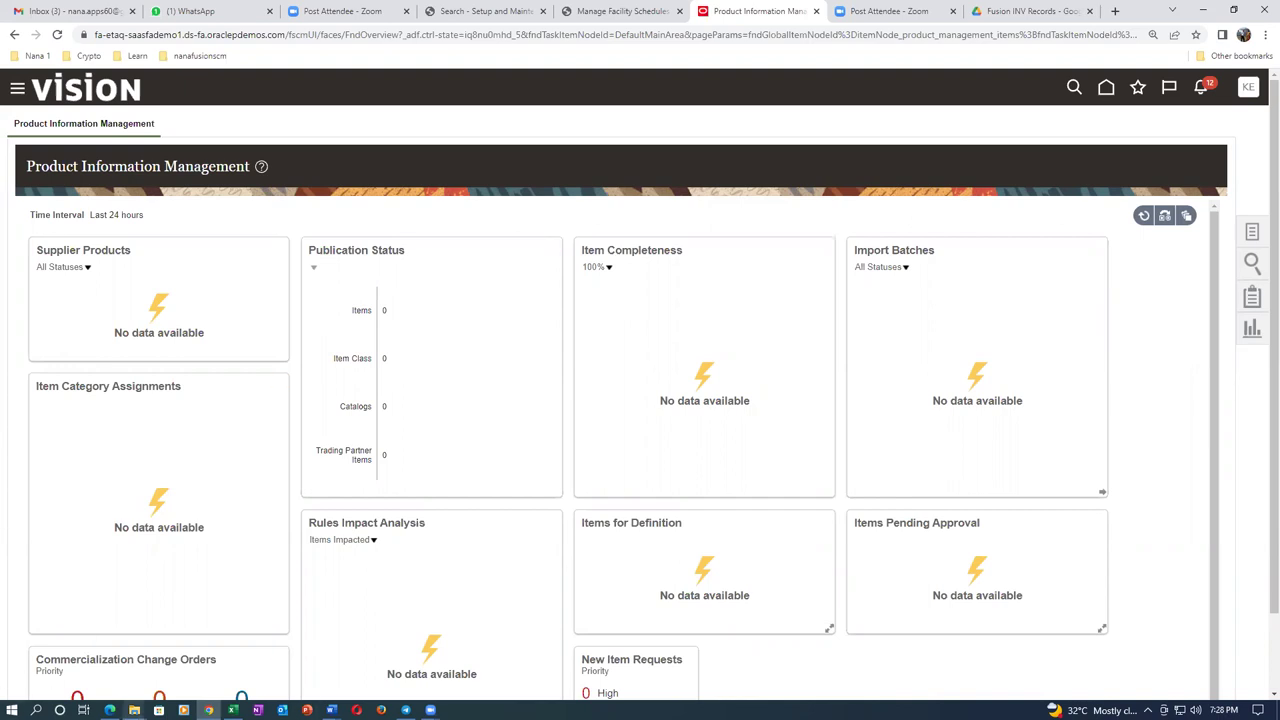
Switch to File Explorer and open the Fusion_Inventory_Documentation folder inside Oracle SCM Training.
mouse_move(134, 708)
click(172, 665)
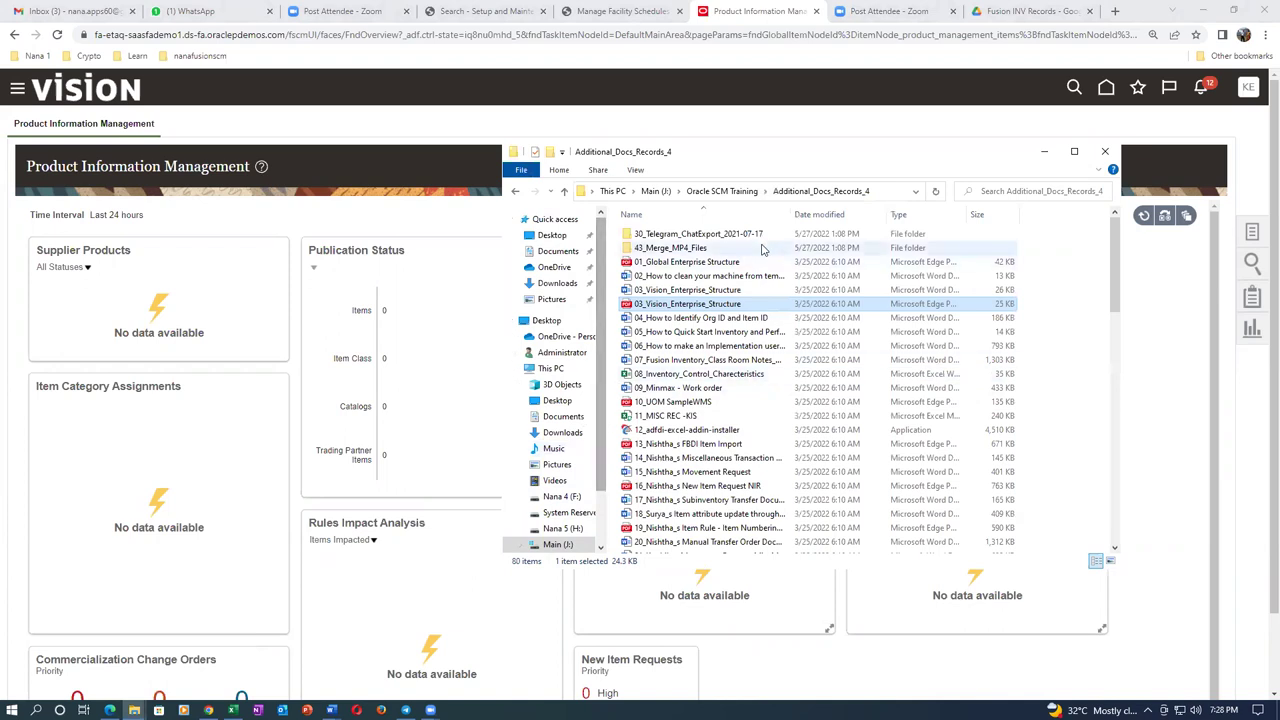
click(722, 191)
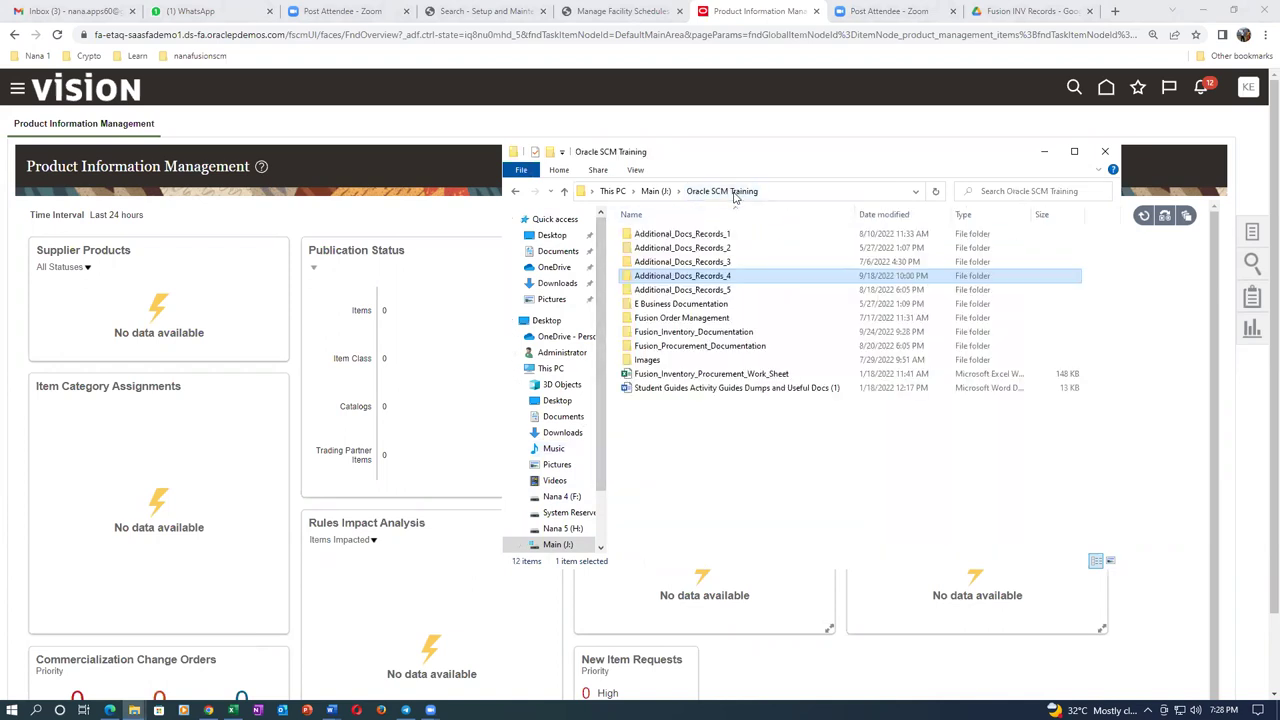
double_click(737, 333)
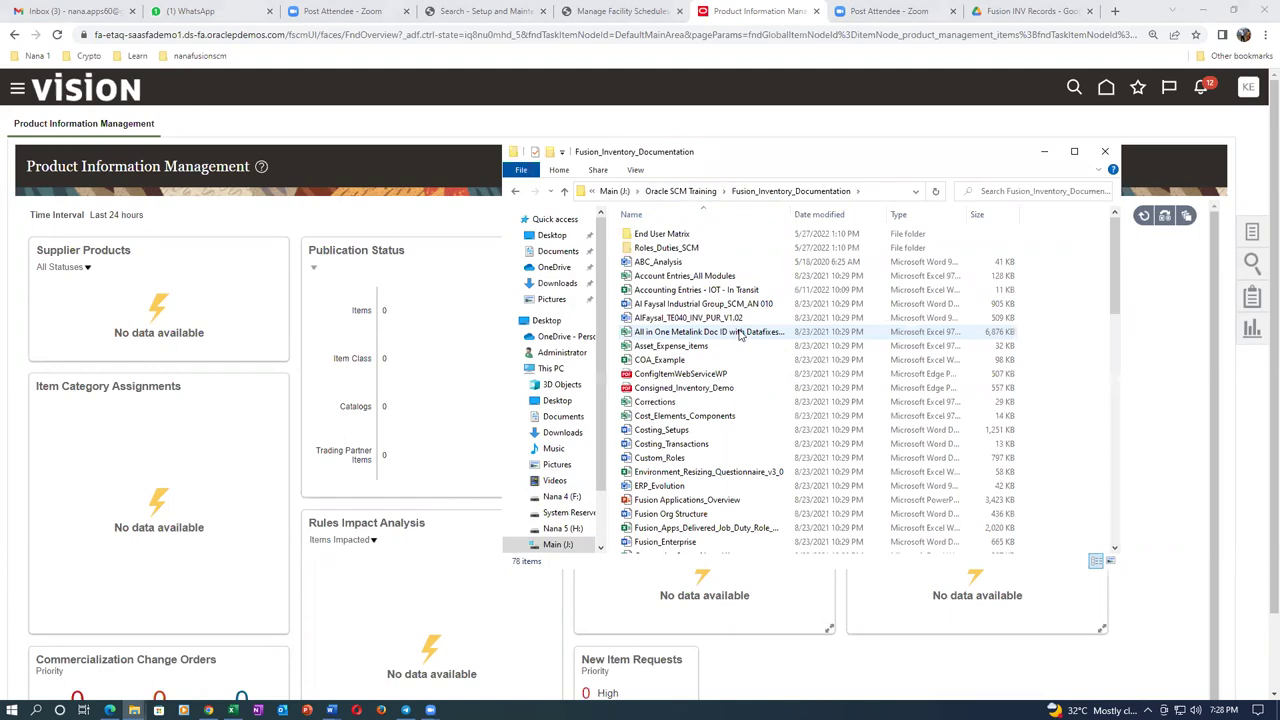
Find the Mat_Transfers Word document in the inventory documentation folder and open it.
click(730, 402)
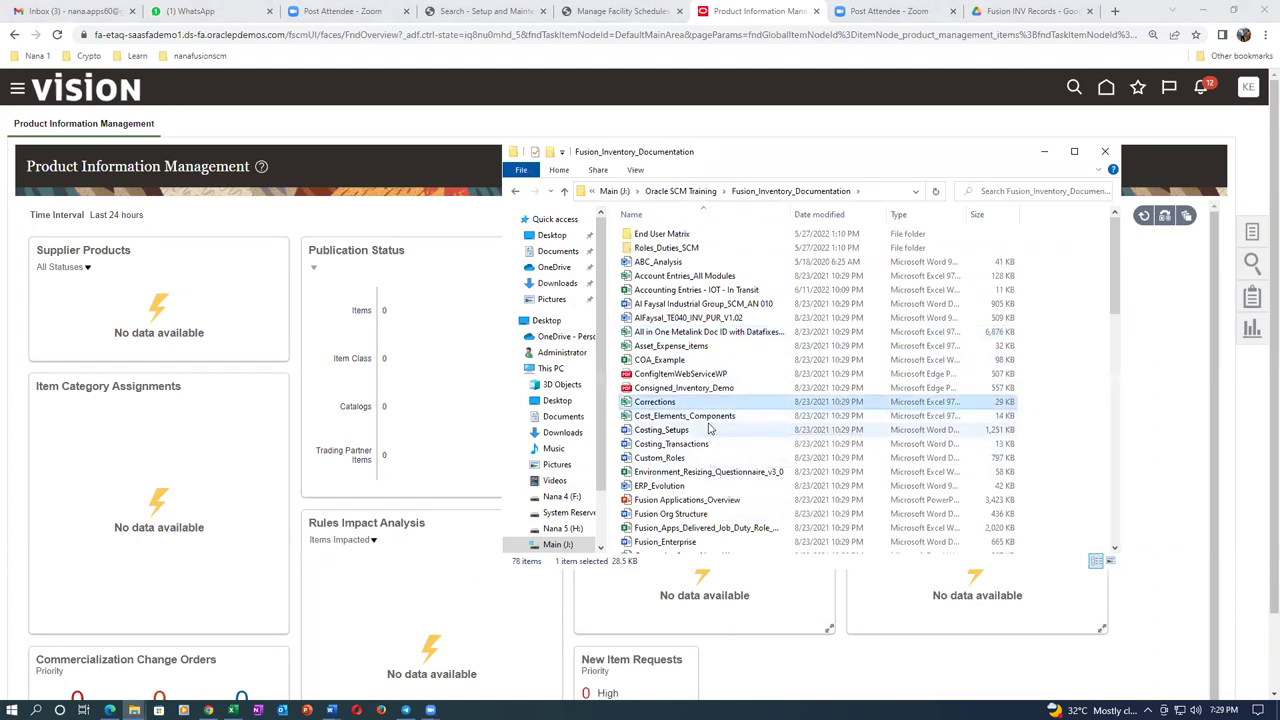
scroll(708, 428, down, 10)
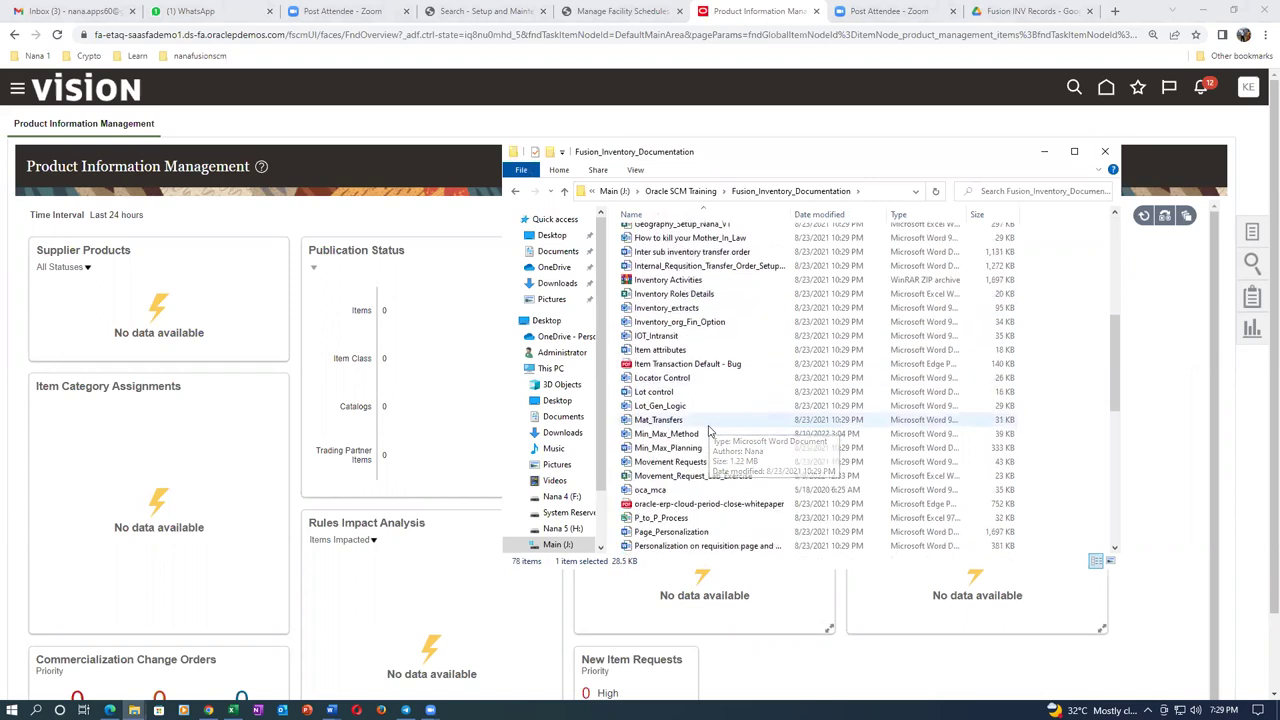
click(698, 420)
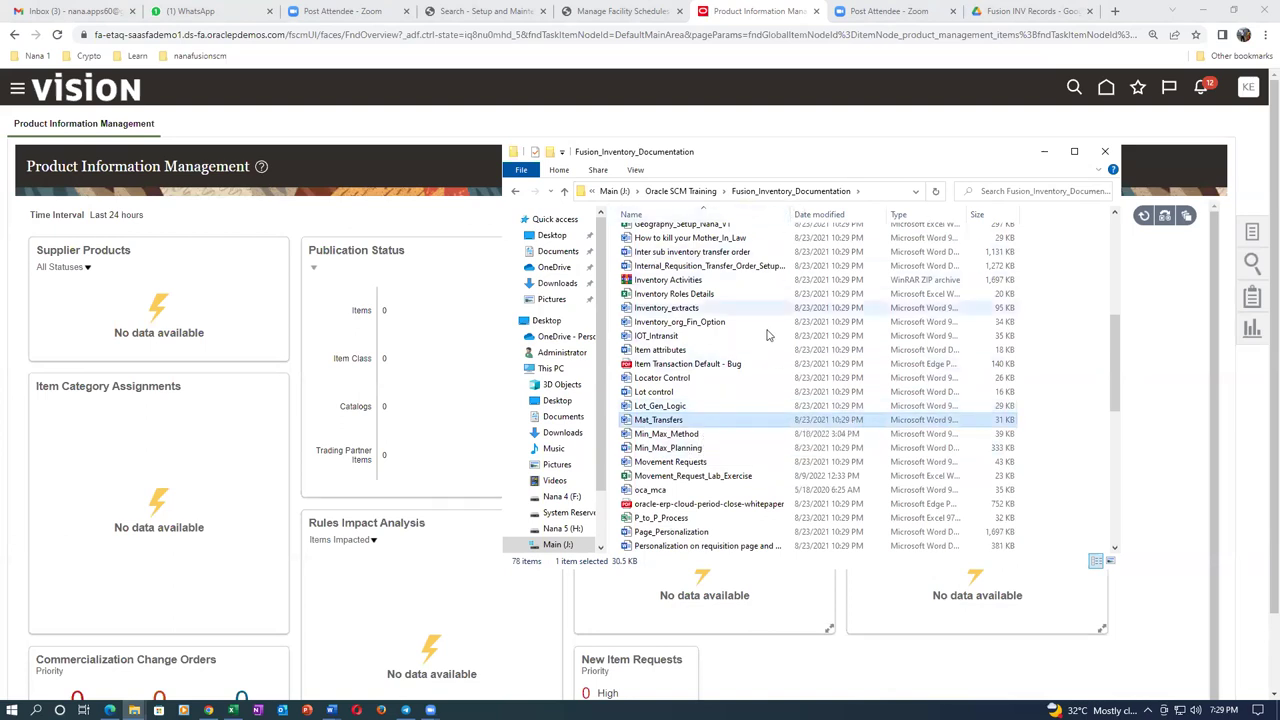
double_click(700, 420)
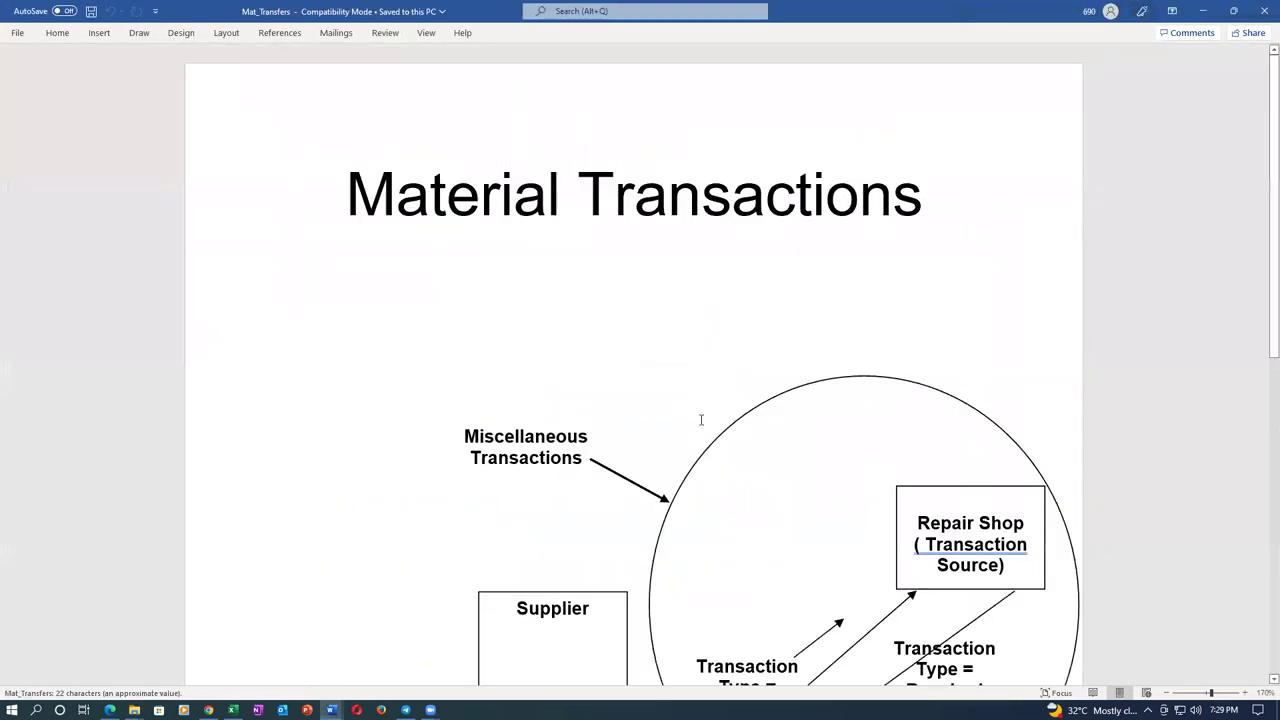
Examine the Material Transactions diagram, including the supplier, customer, inventory organisation and work-in-process transfers.
scroll(706, 423, down, 3)
ctrl+scroll(703, 425, down, 3)
scroll(699, 426, down, 5)
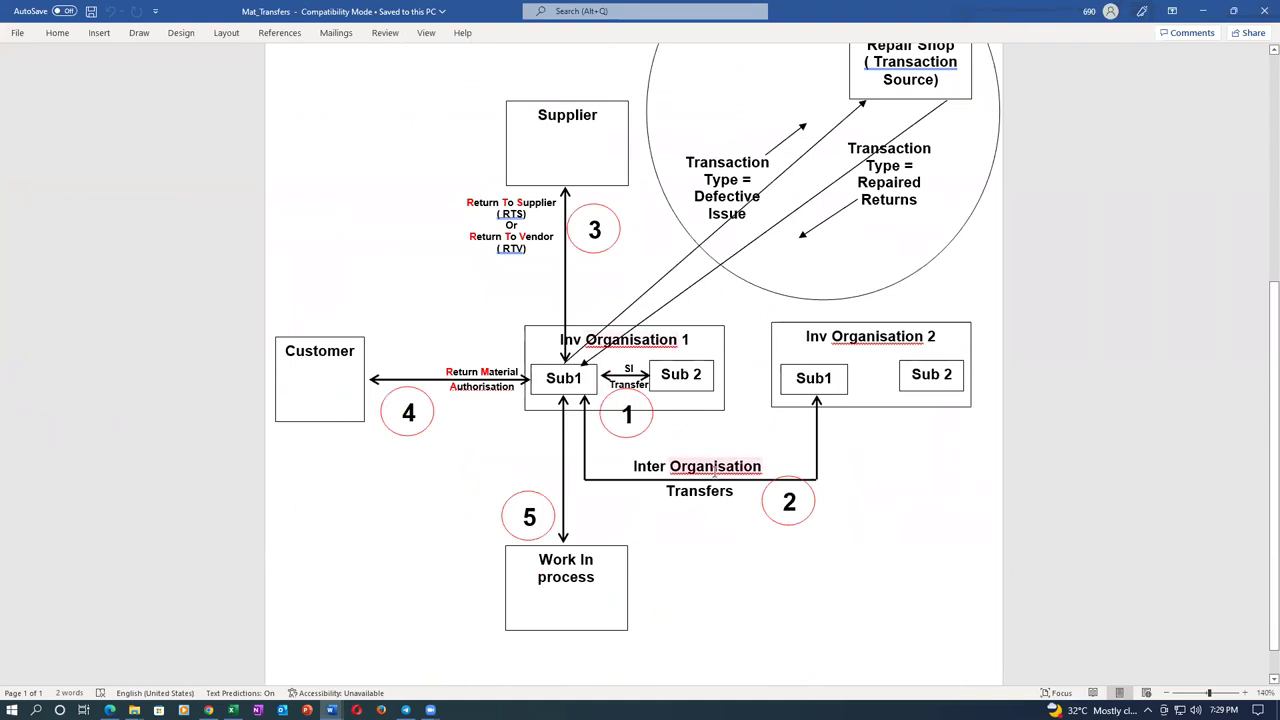
click(577, 117)
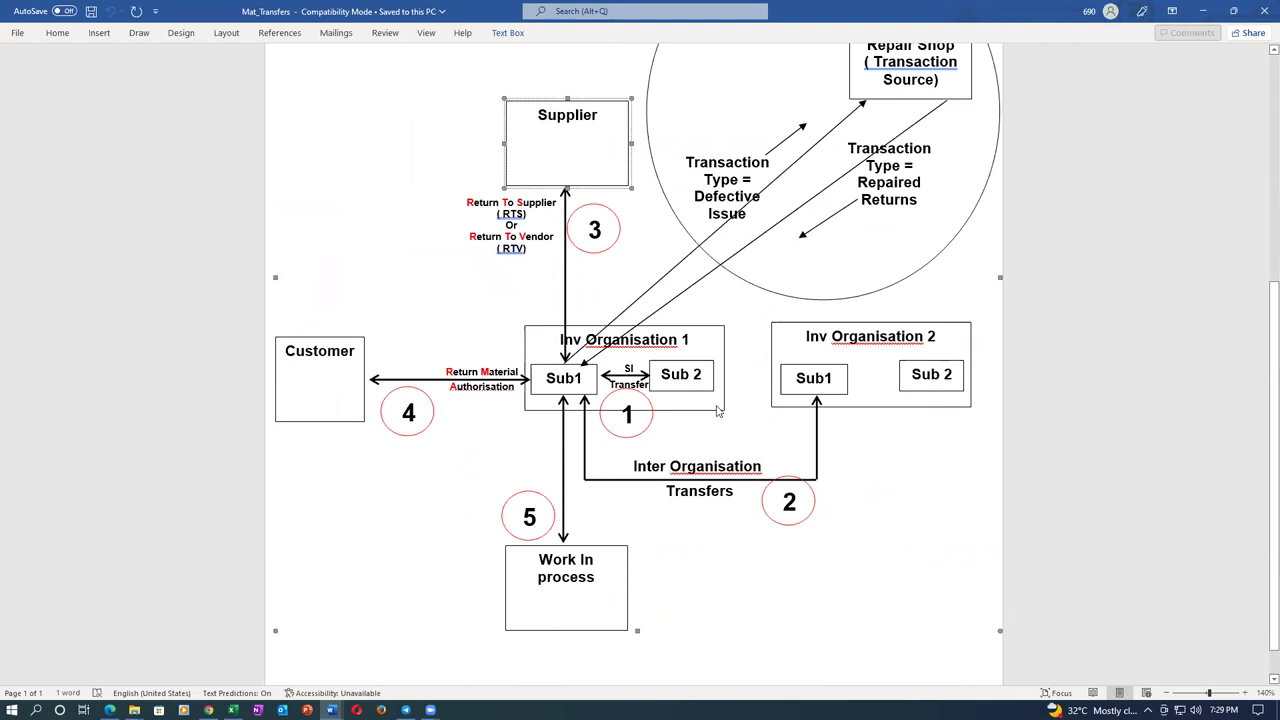
click(318, 351)
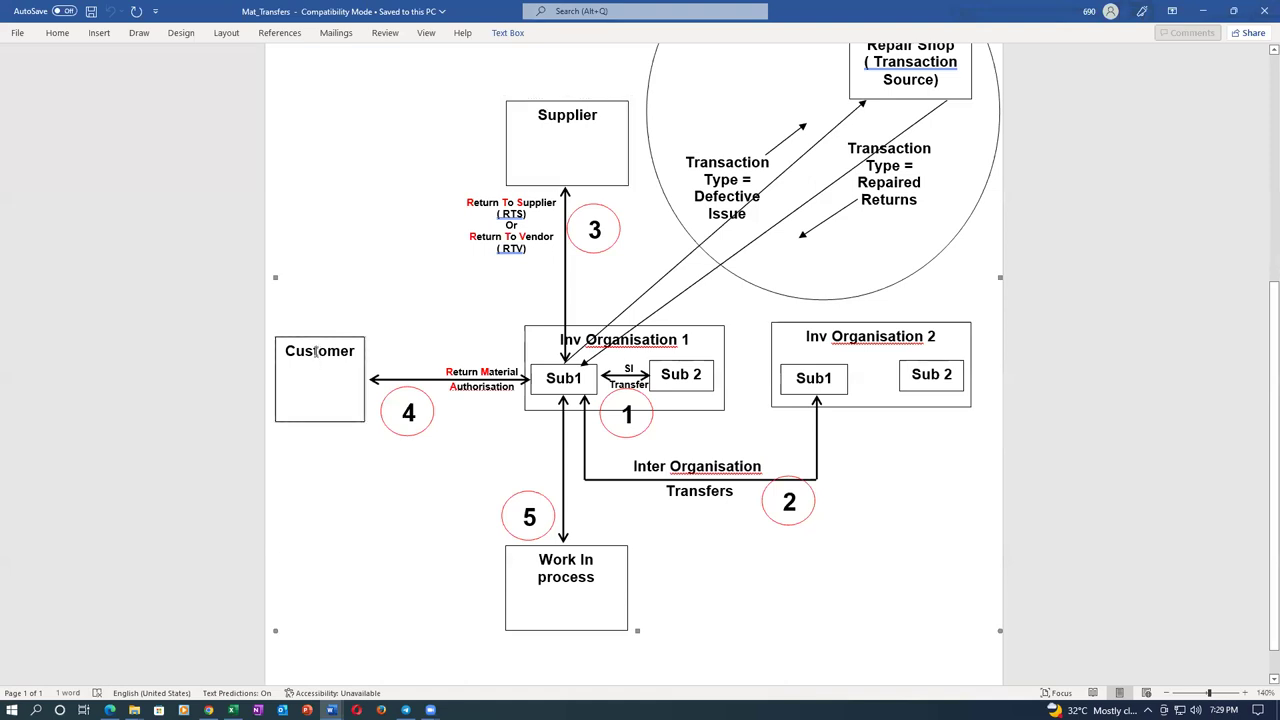
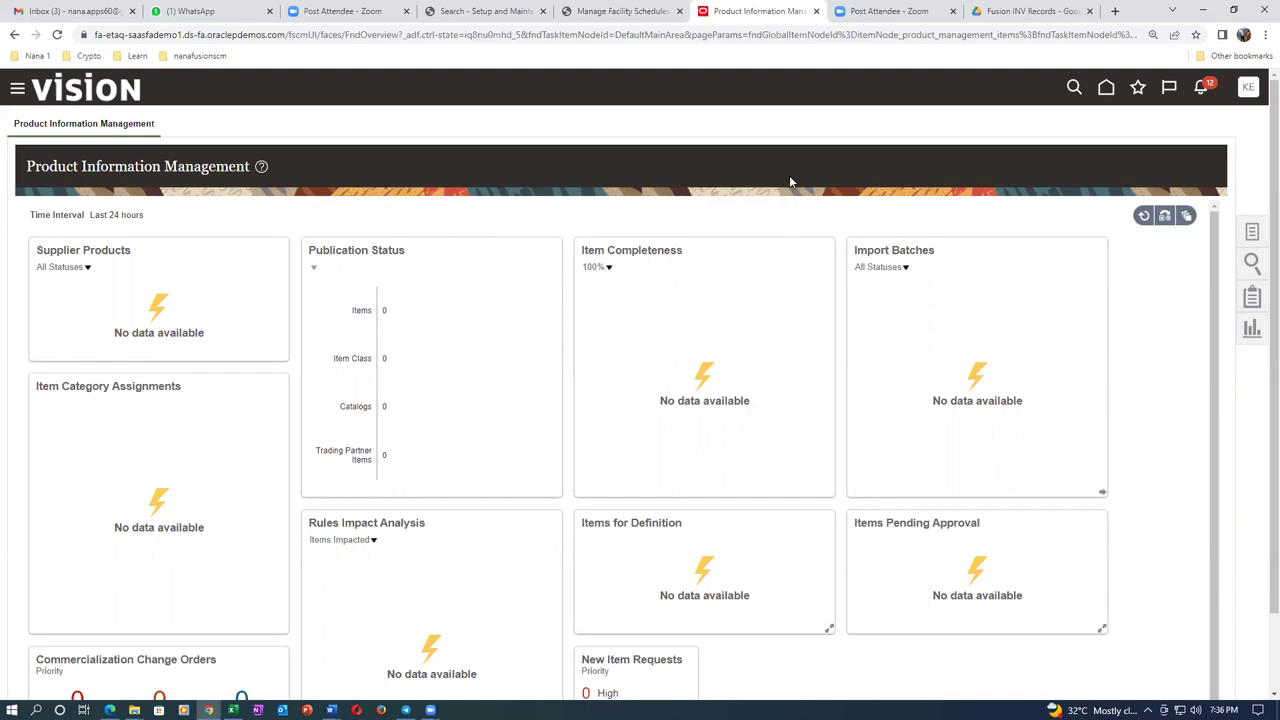
Switch to the Fusion_Inventory_Procurement_Work_Sheet workbook in Excel.
key(alt+Tab)
key(alt+Tab)
key(alt+Tab)
key(alt+Tab)
key(alt+Tab)
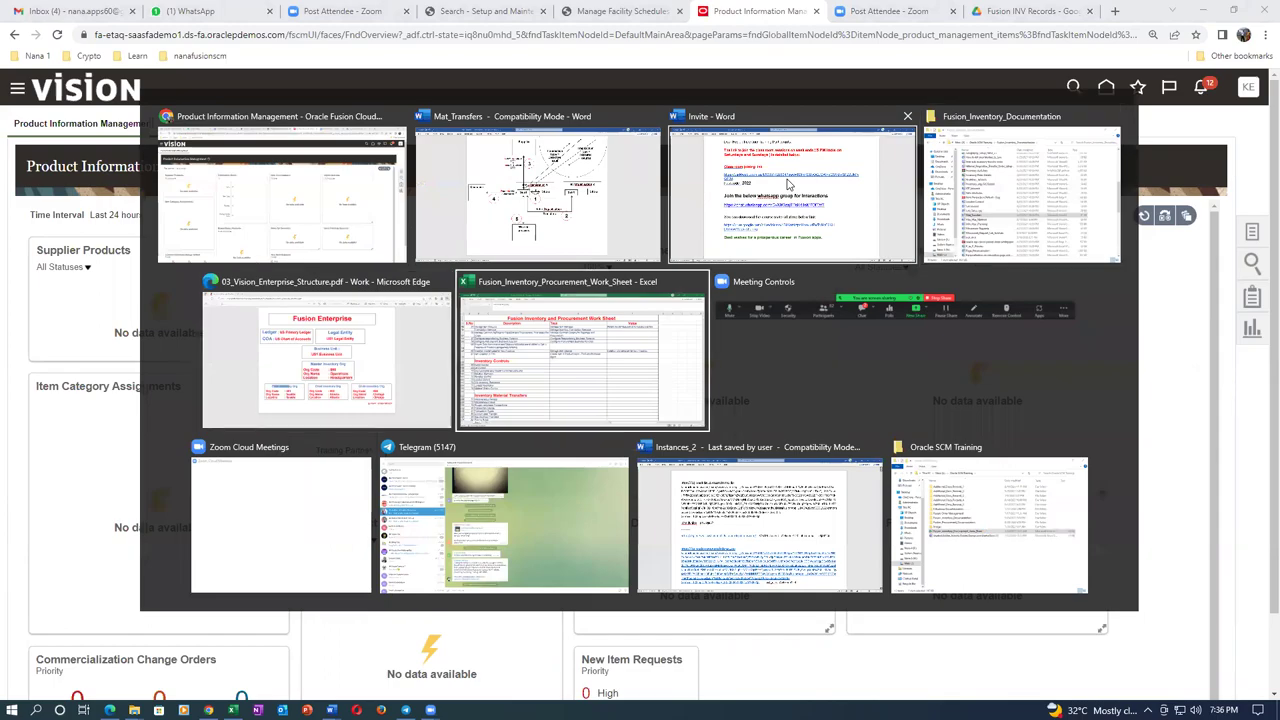
scroll(133, 467, down, 1)
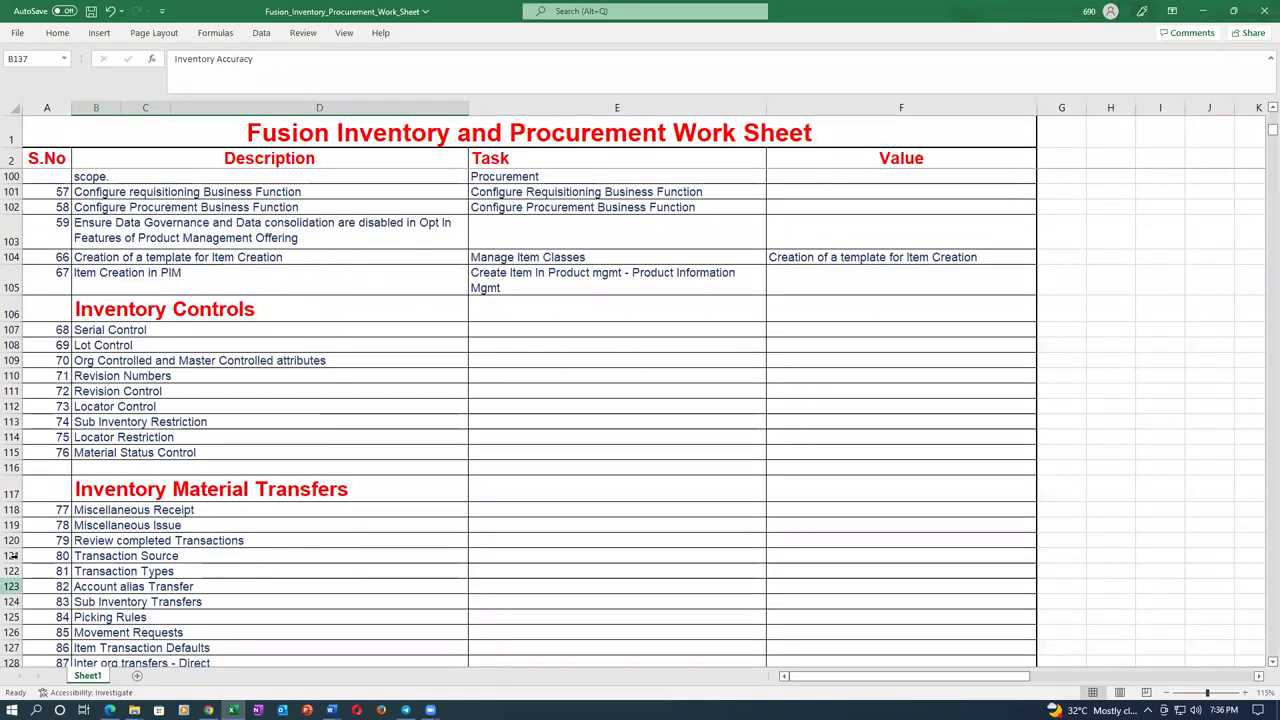
Review the Inventory Controls topics in the work sheet, from Serial Control through Material Status Control.
click(134, 455)
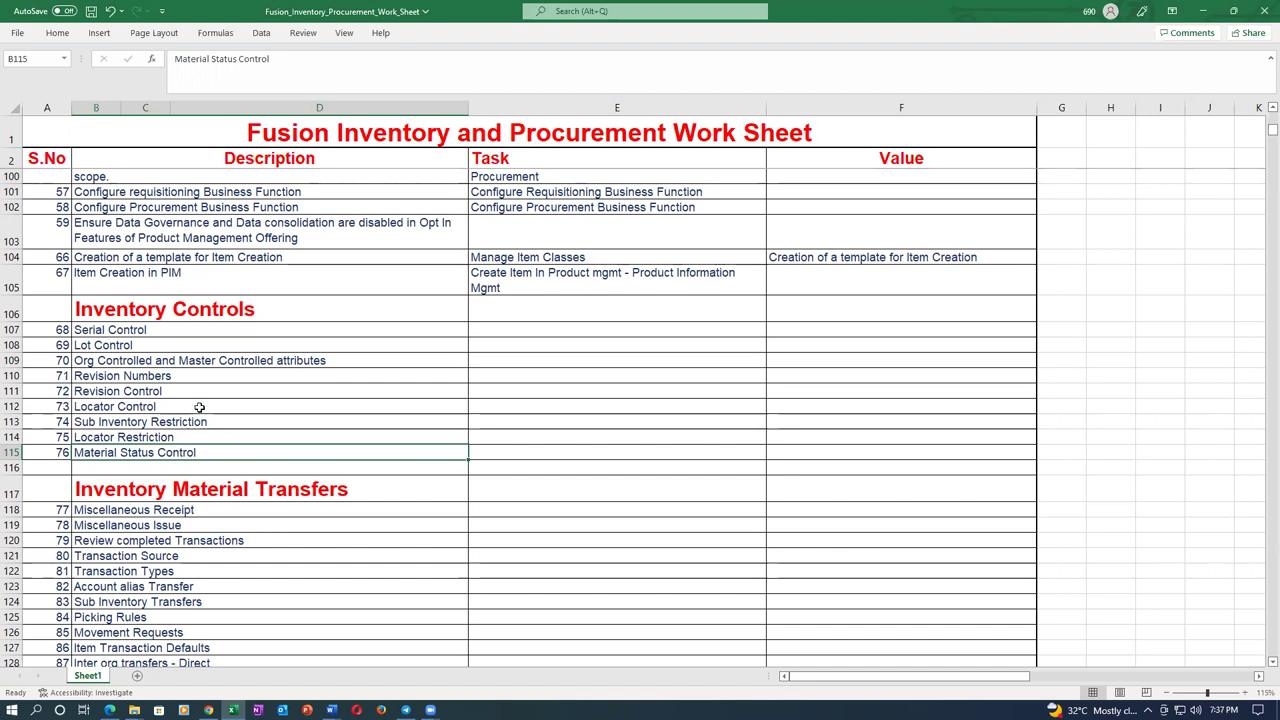
click(105, 332)
click(102, 345)
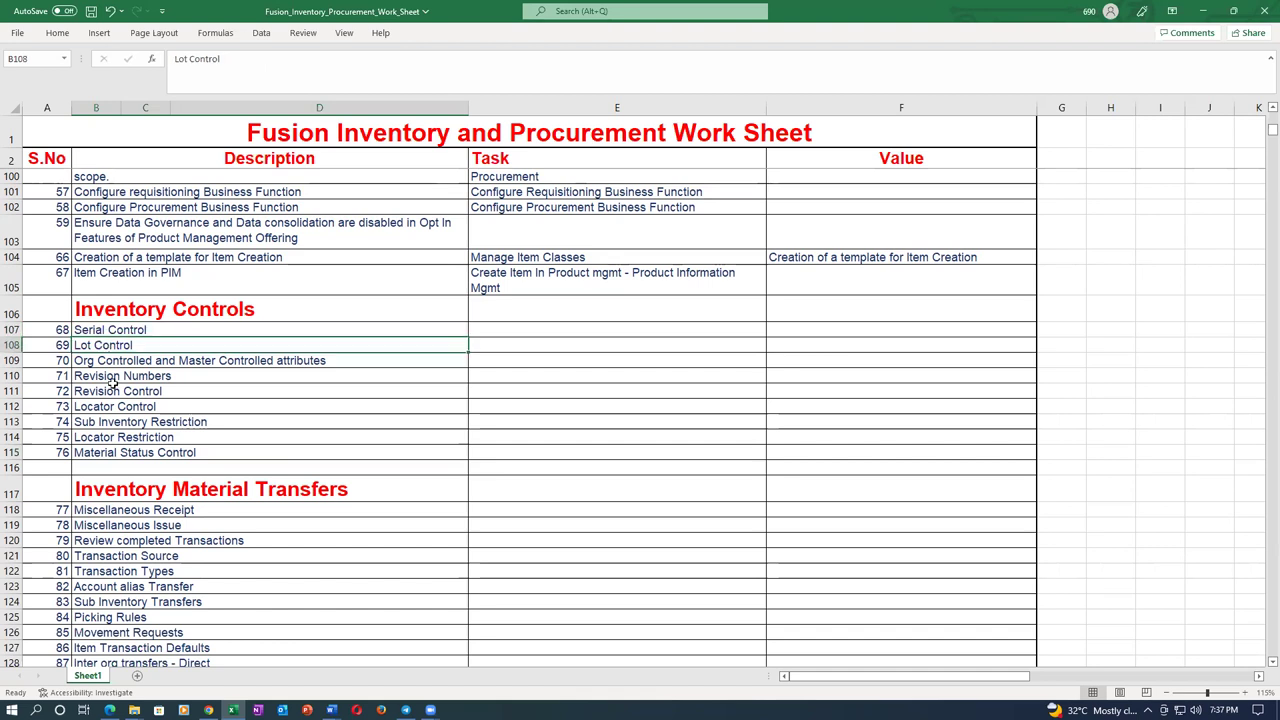
click(122, 391)
click(122, 410)
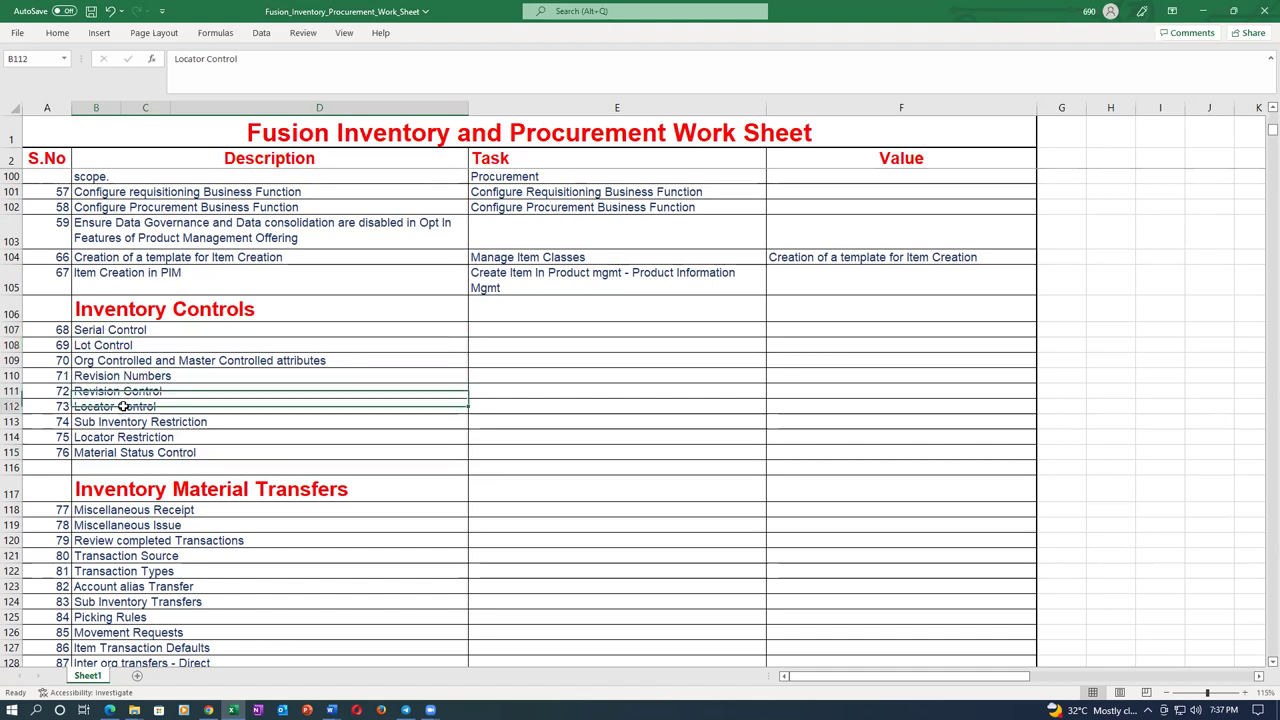
click(118, 455)
drag(255, 332, 254, 450)
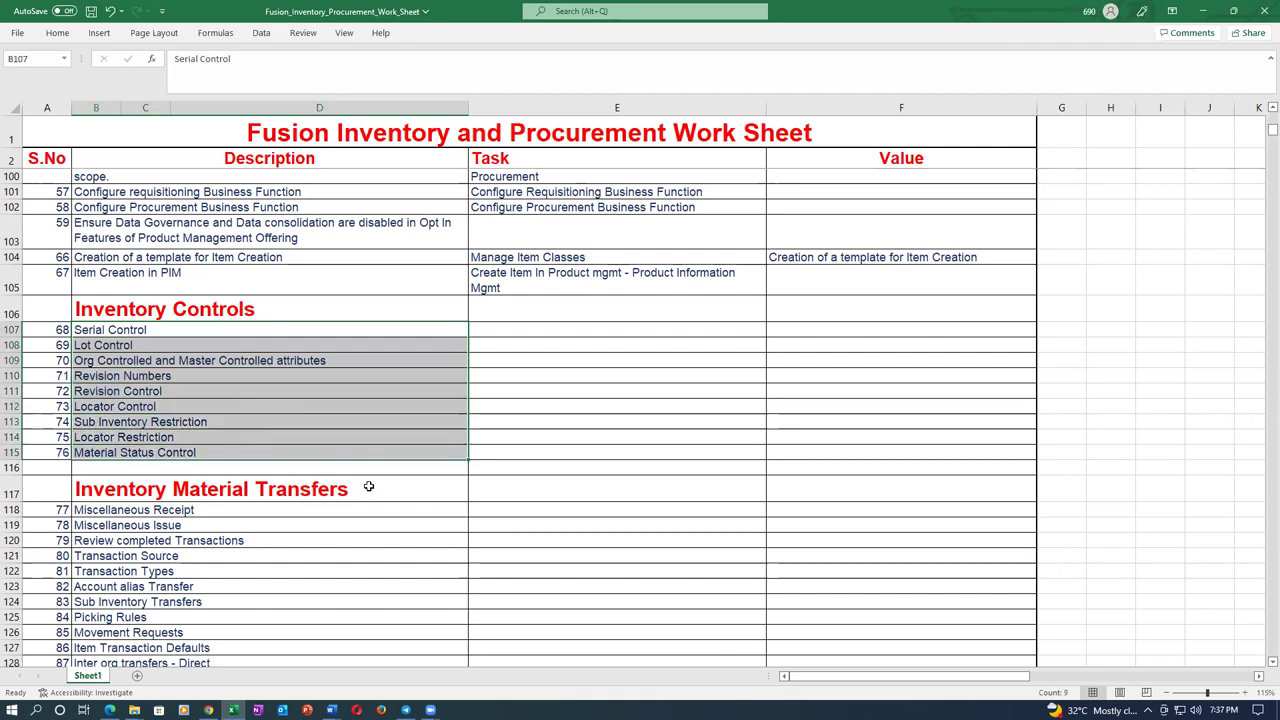
click(376, 453)
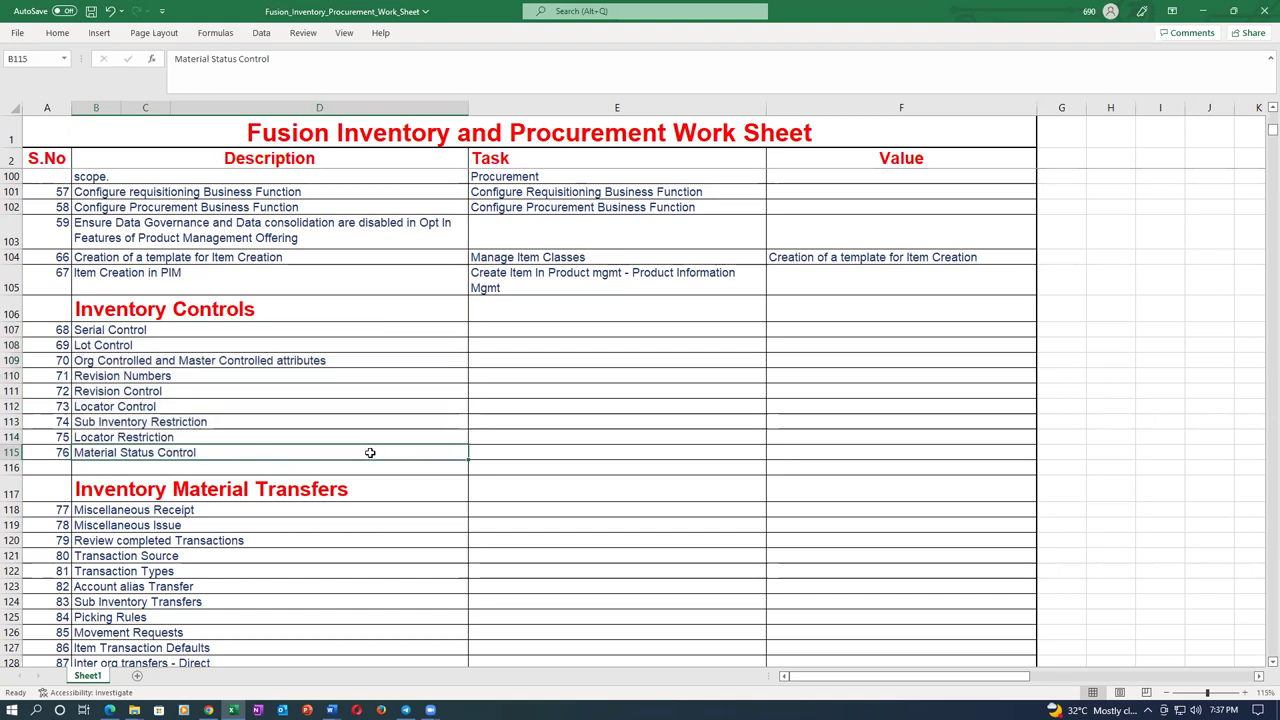
Review the Transaction Source and Transaction Types rows under Inventory Material Transfers.
drag(90, 557, 110, 573)
drag(33, 555, 171, 564)
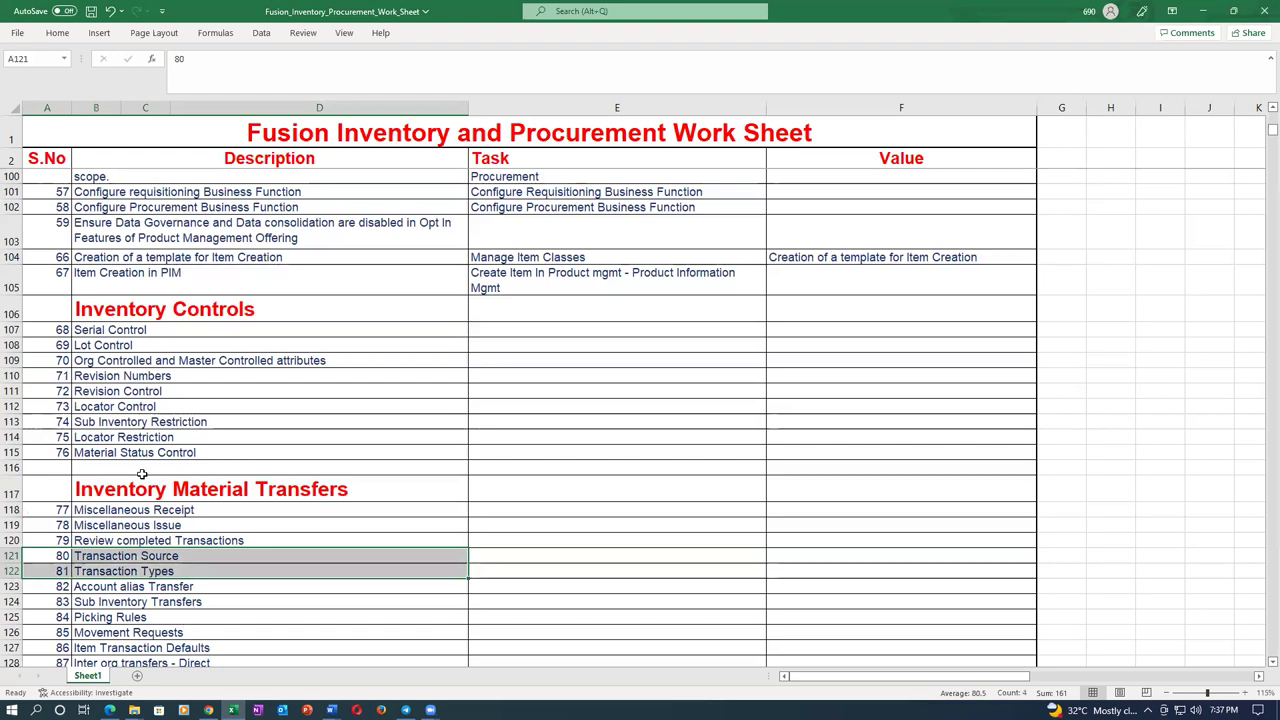
click(193, 455)
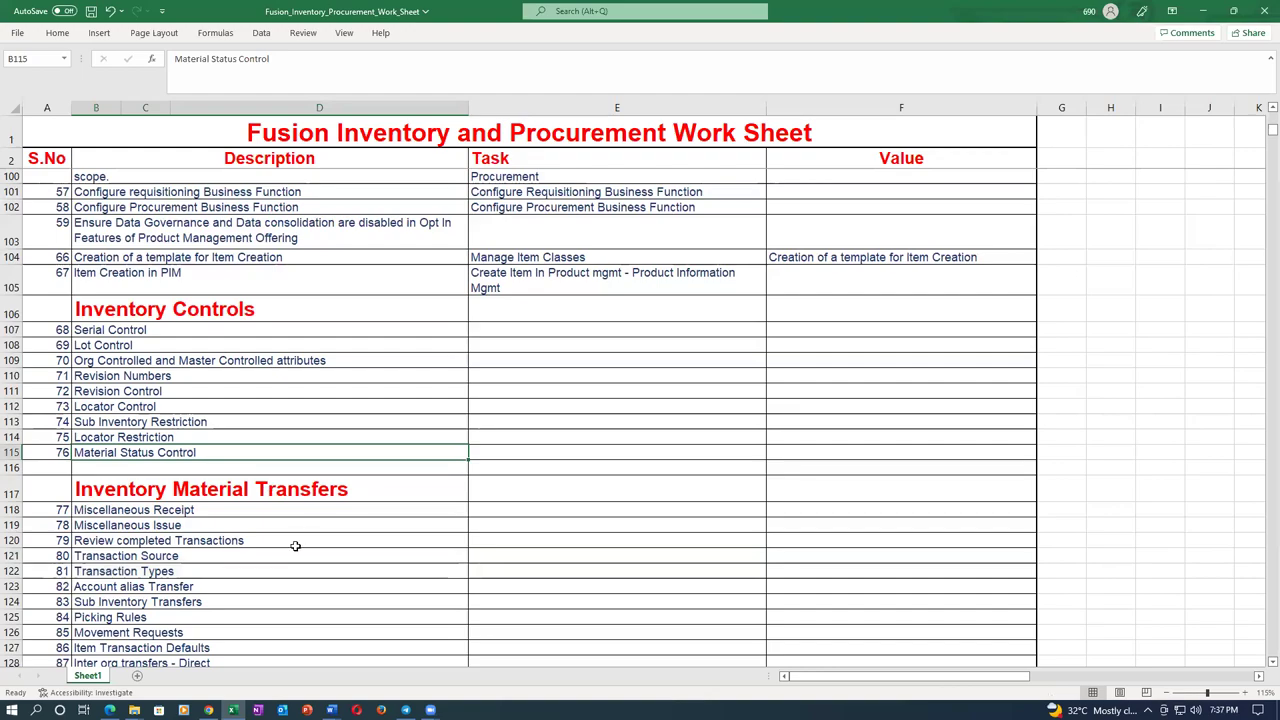
Return to Oracle Fusion in the browser and open the Inventory Management app from Supply Chain Execution.
key(alt+Tab)
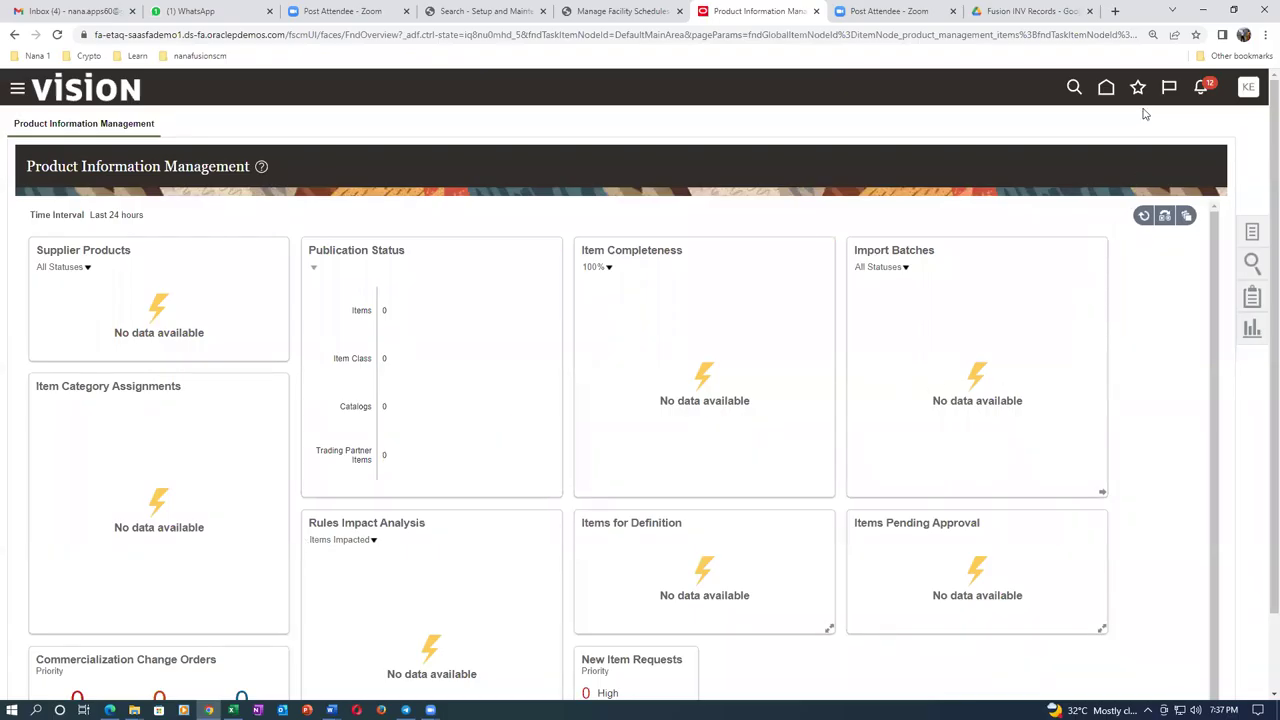
click(1106, 88)
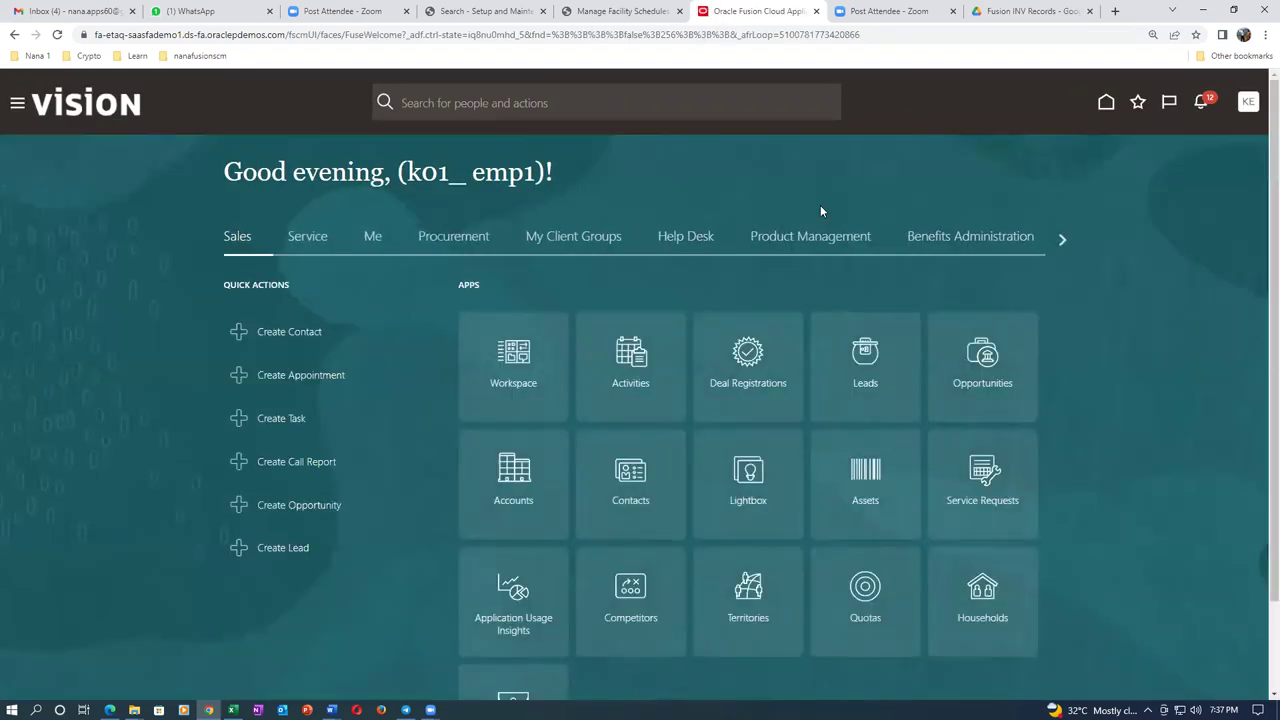
click(1060, 242)
click(1060, 242)
click(1060, 242)
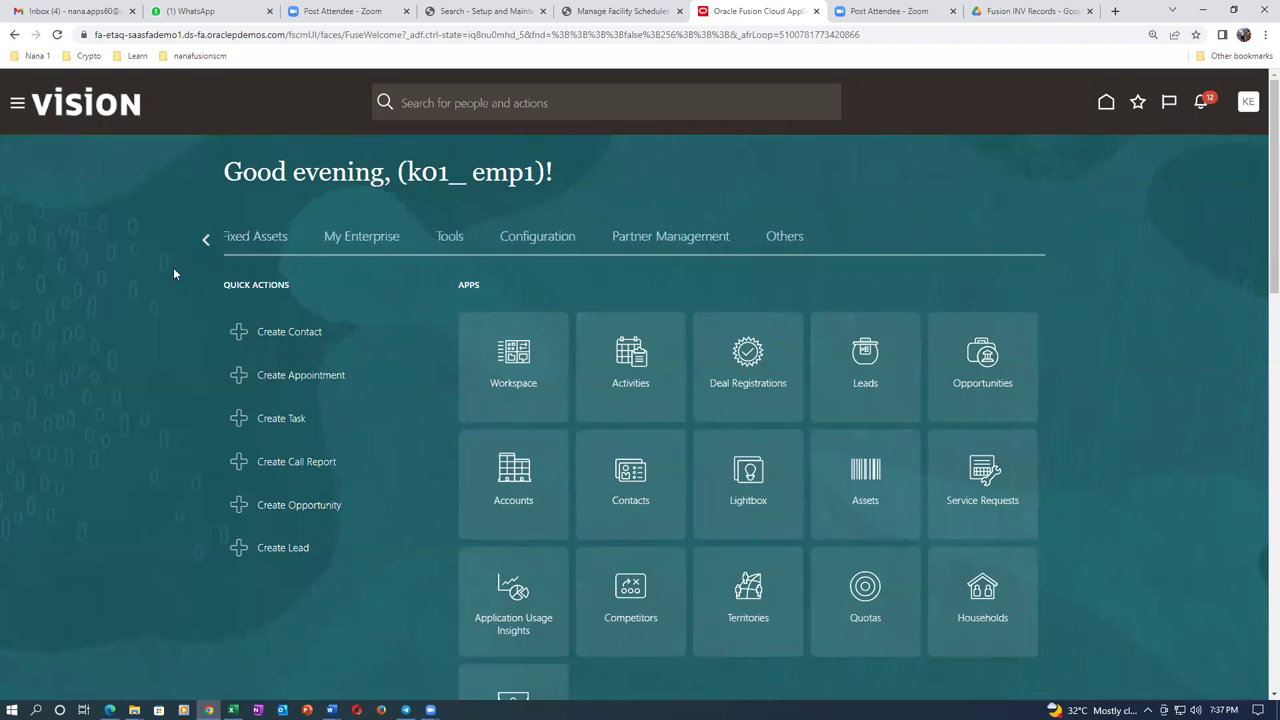
click(204, 243)
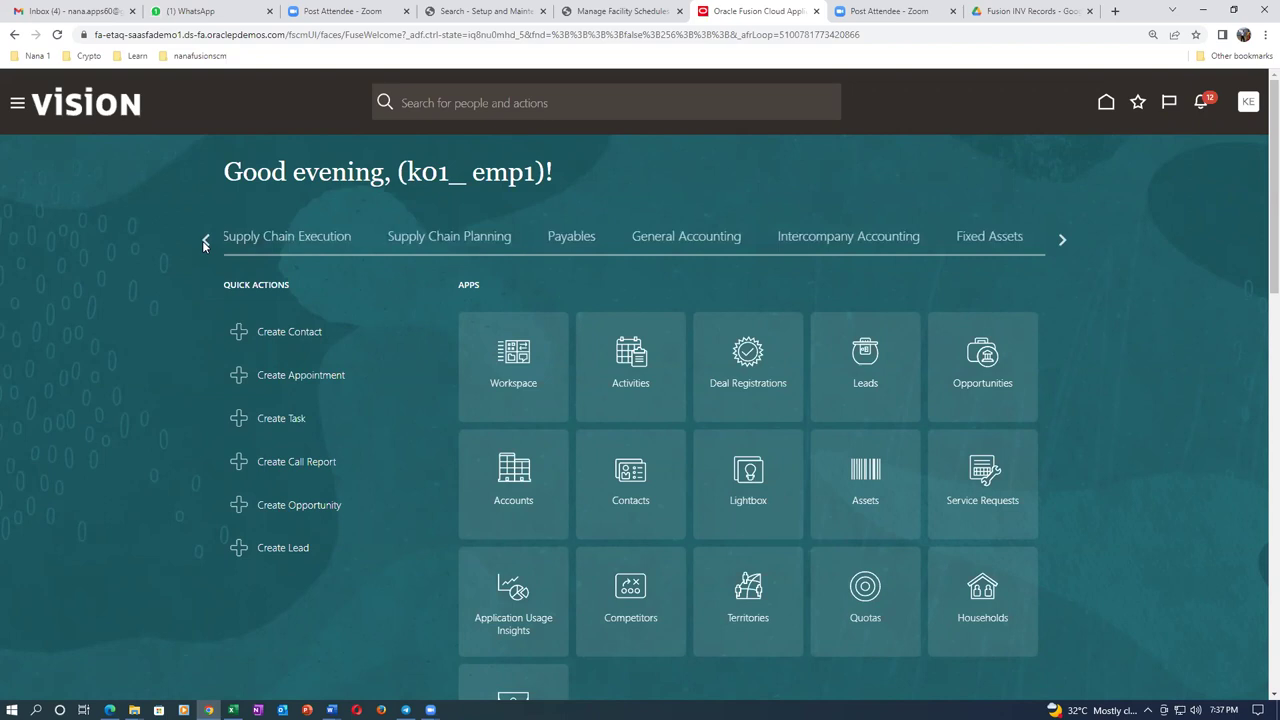
click(272, 238)
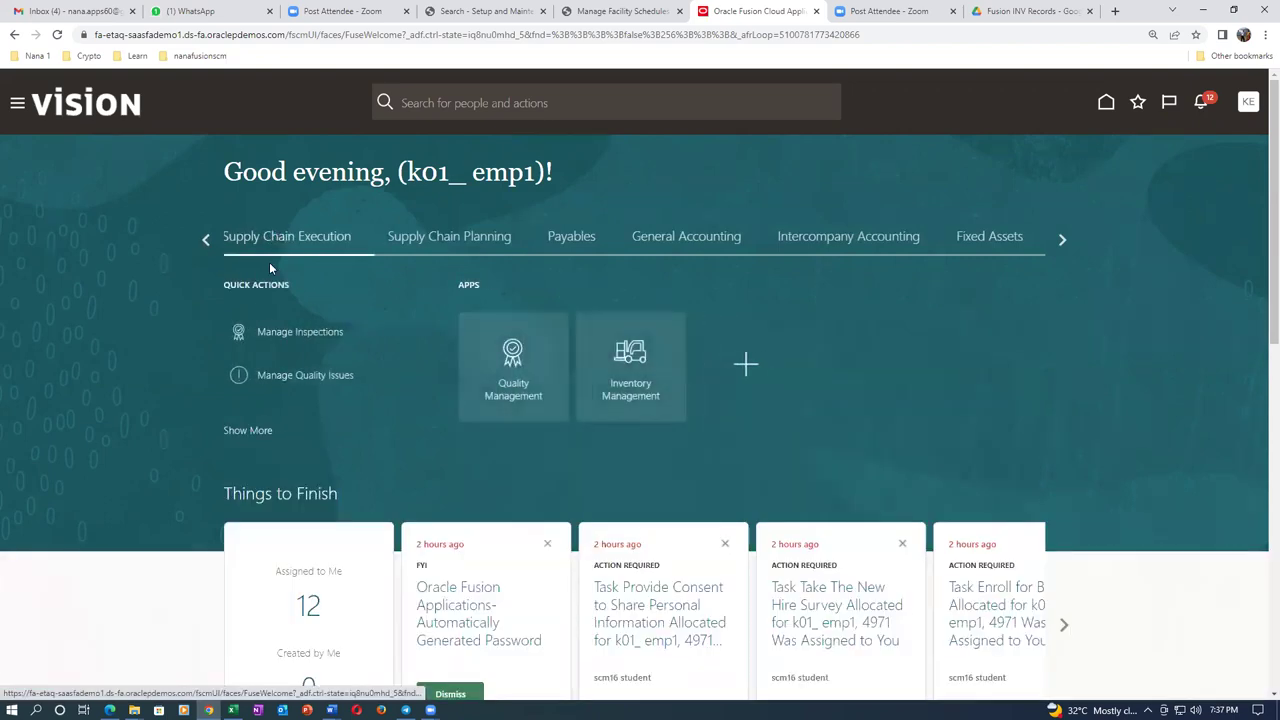
click(625, 376)
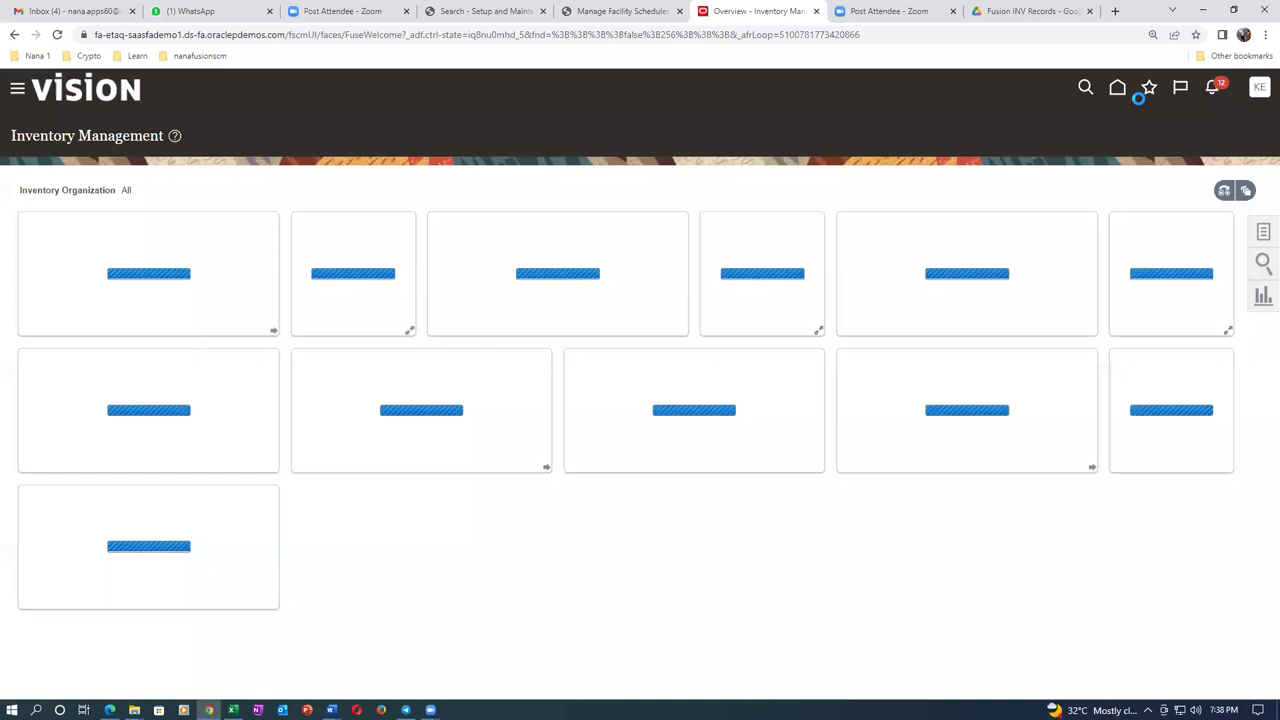
Add the Inventory Management page to the favorites under the name INV Overview.
click(1141, 94)
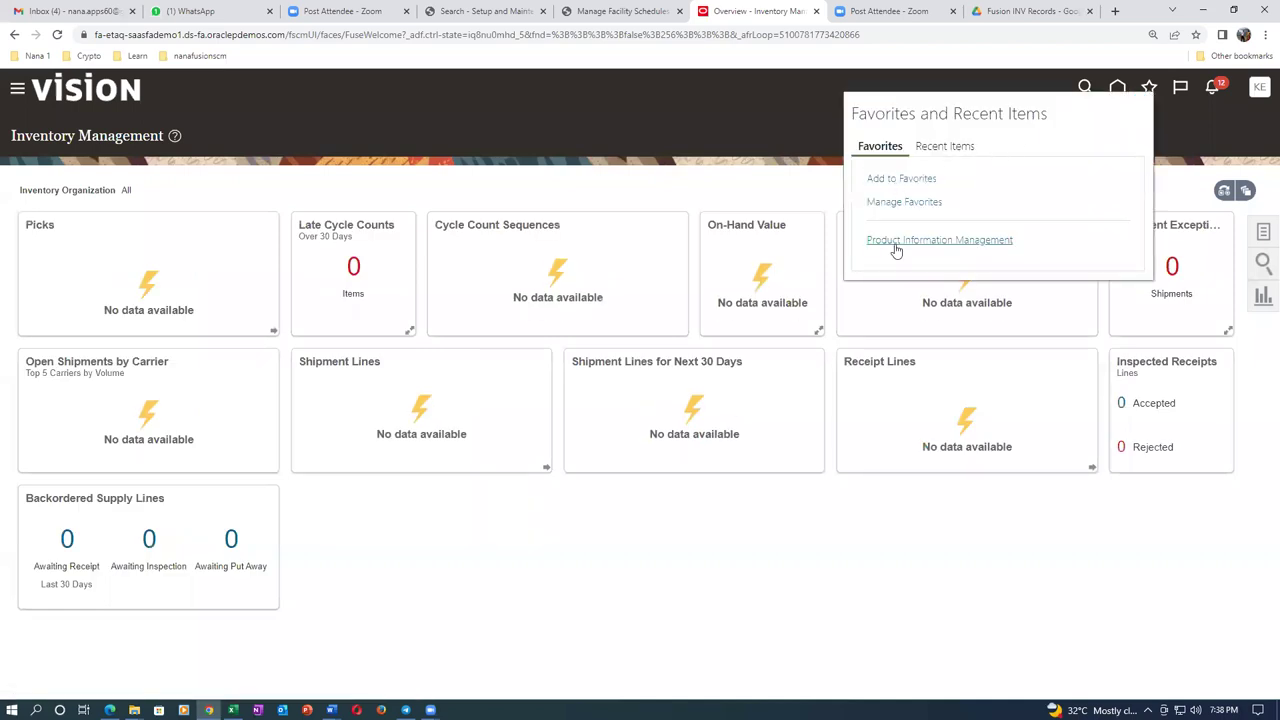
click(903, 180)
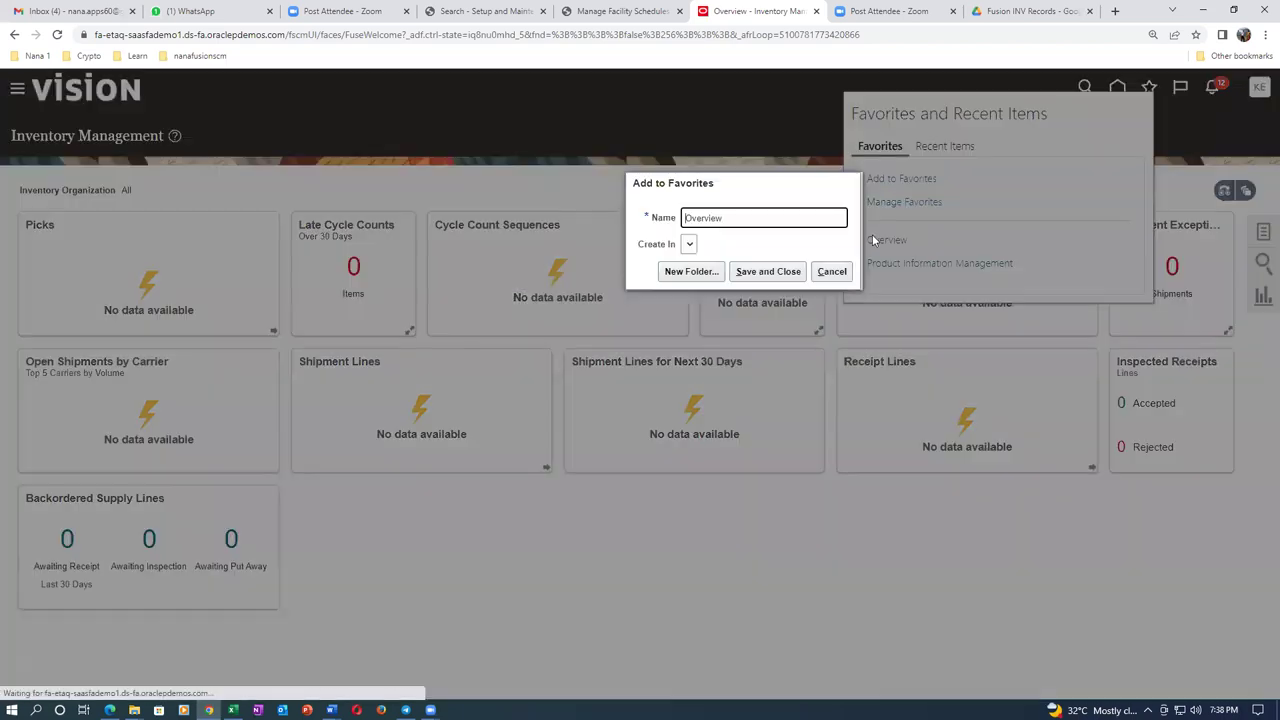
text(INV)
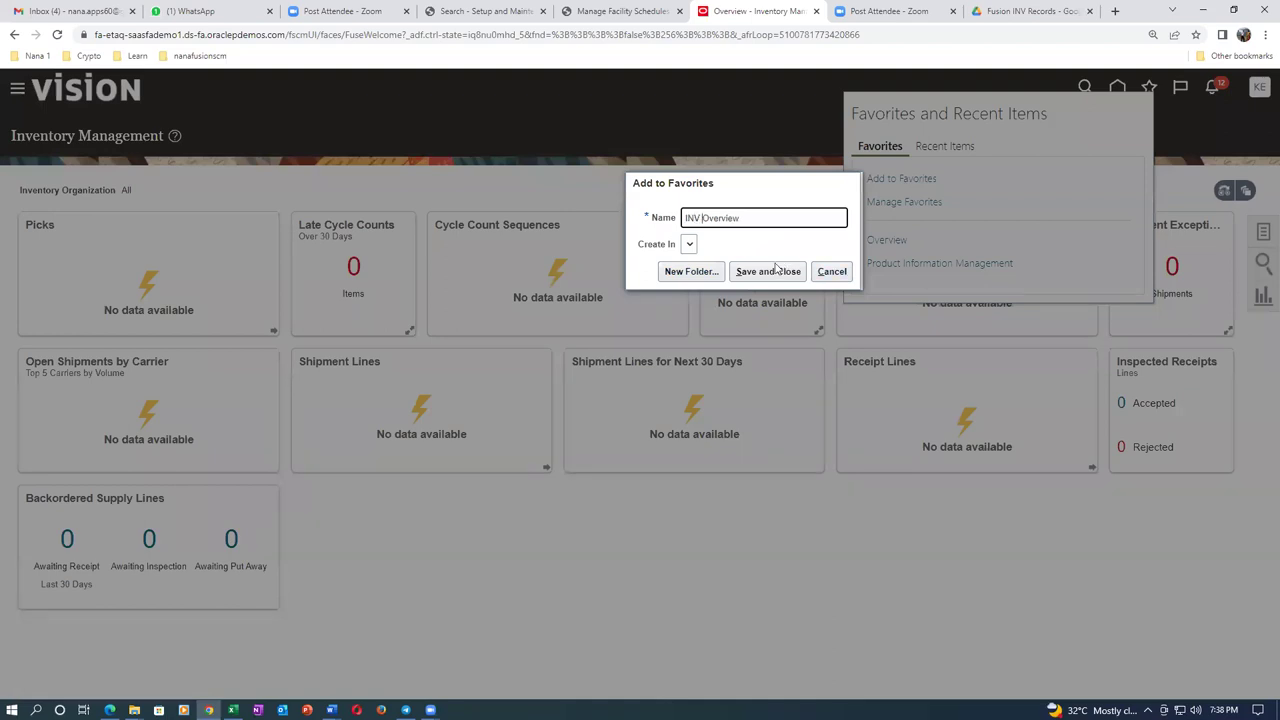
click(768, 271)
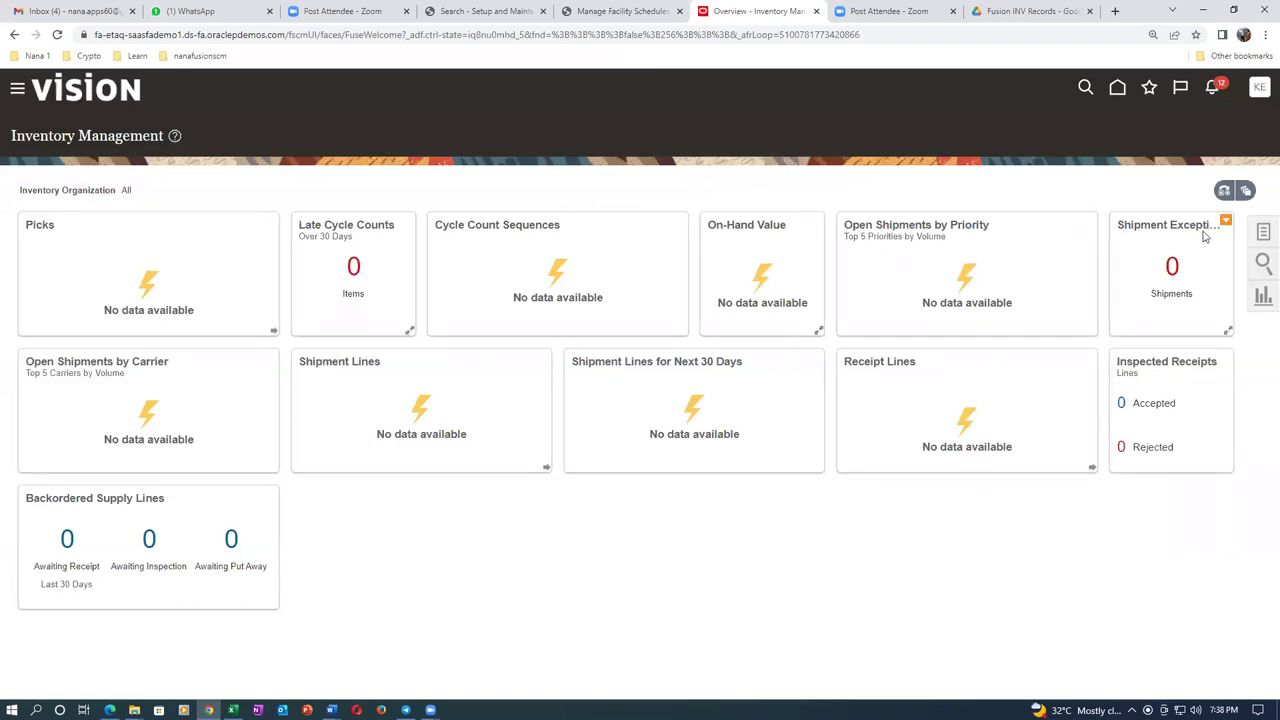
Open the Manage Item Quantities task and duplicate its browser tab.
click(1263, 233)
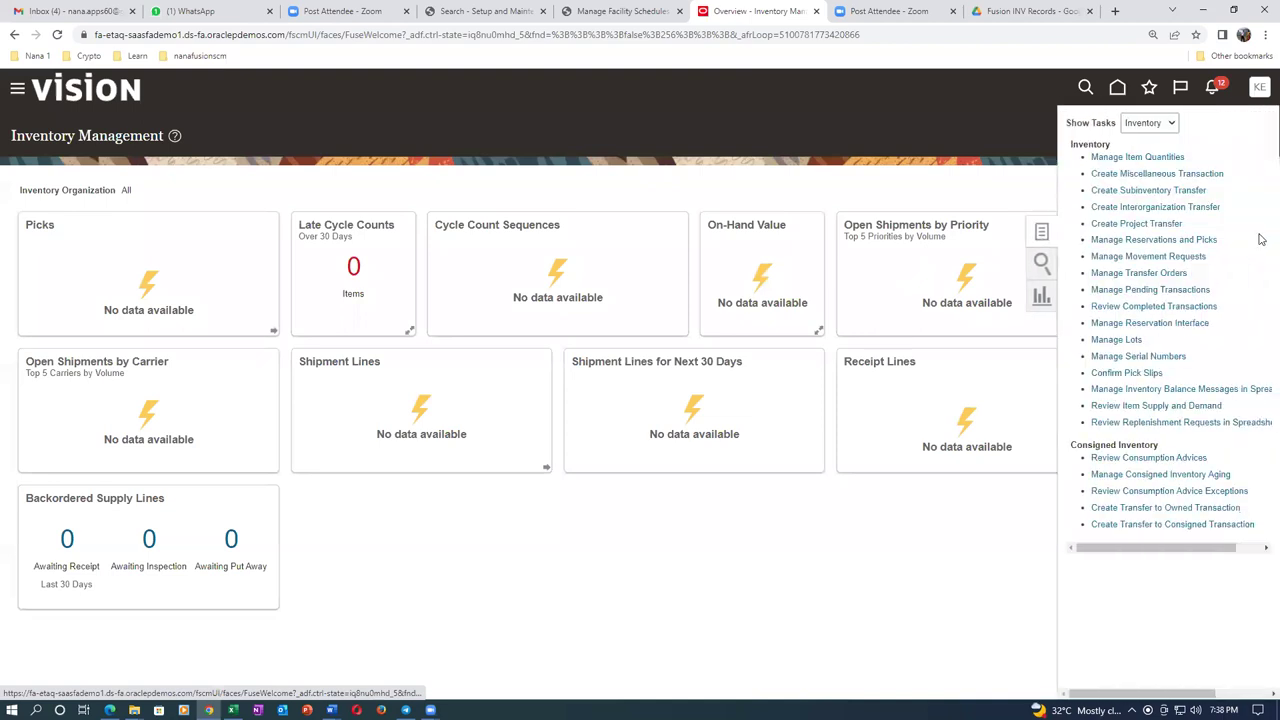
click(1145, 158)
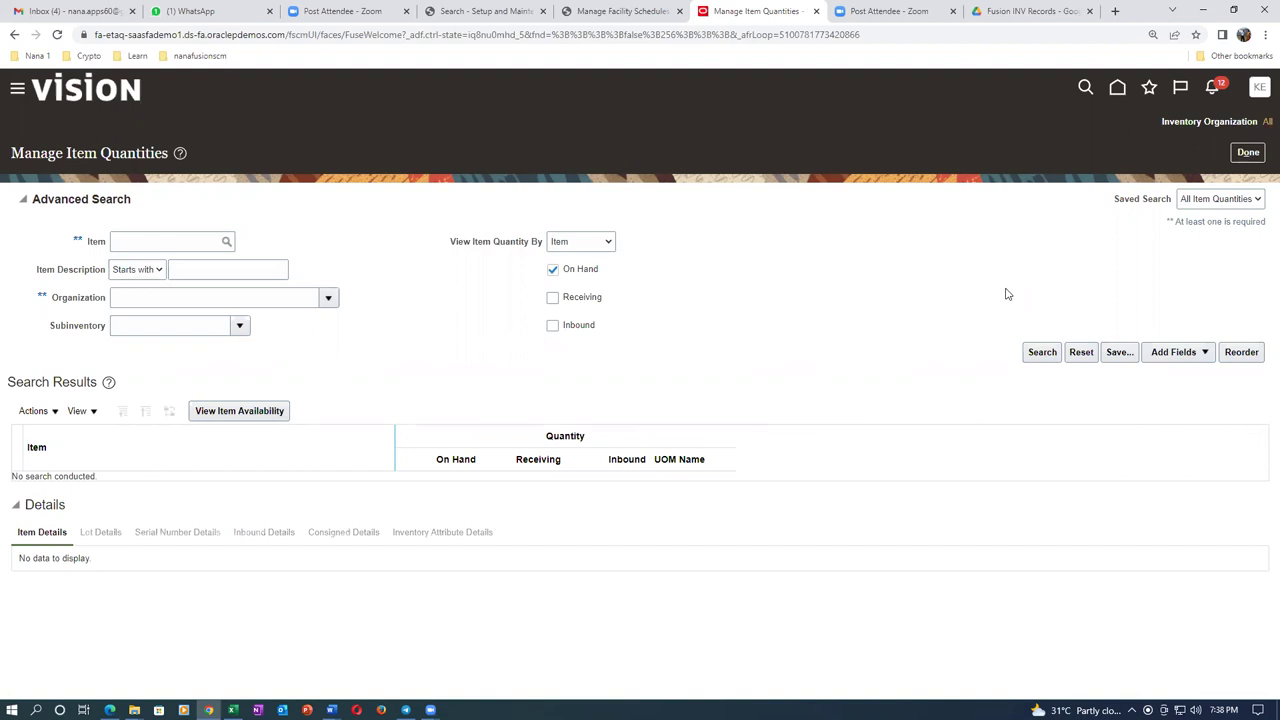
right_click(764, 9)
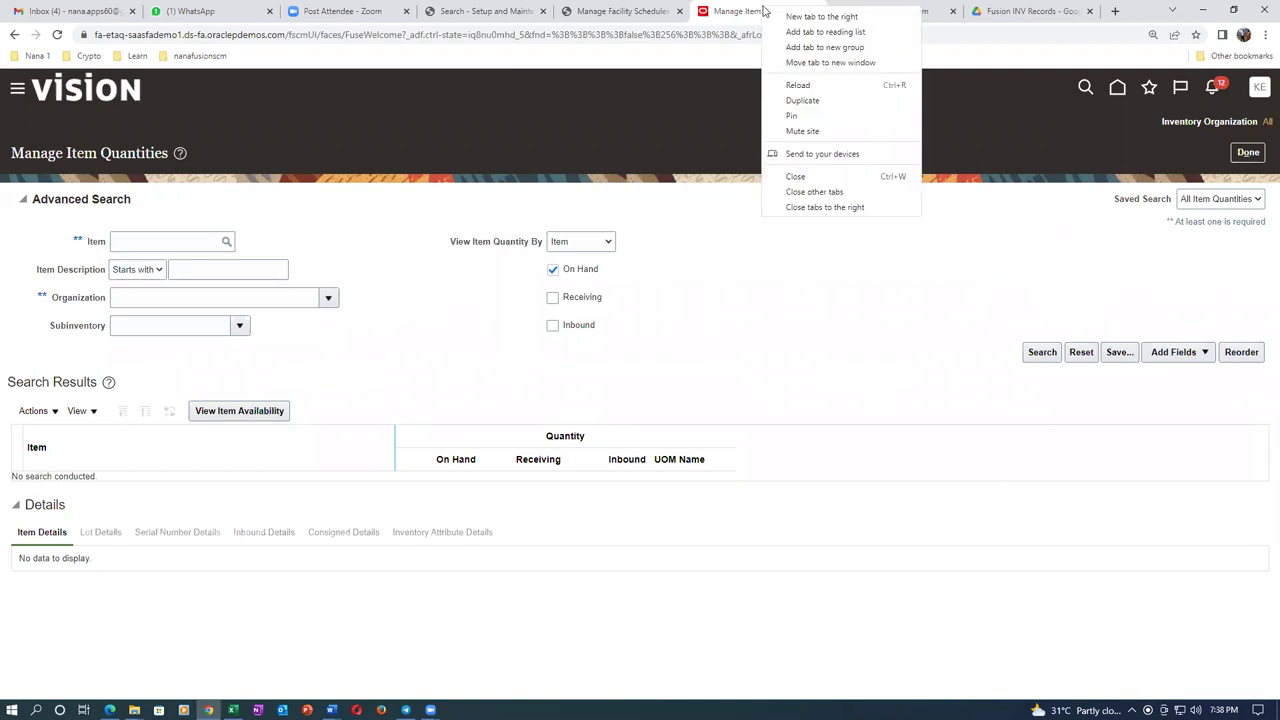
click(788, 100)
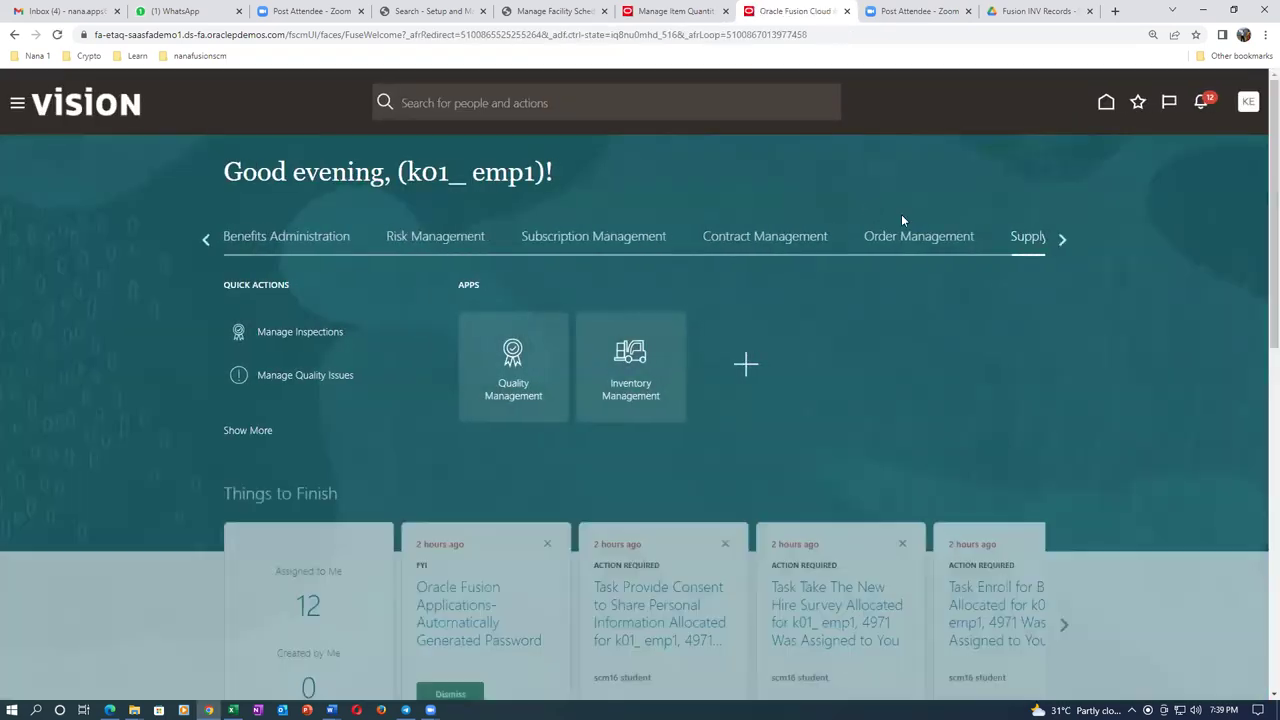
Check the Manage Item Quantities page, return to the duplicate browser tab with the home page, and open Setup and Maintenance there.
click(675, 13)
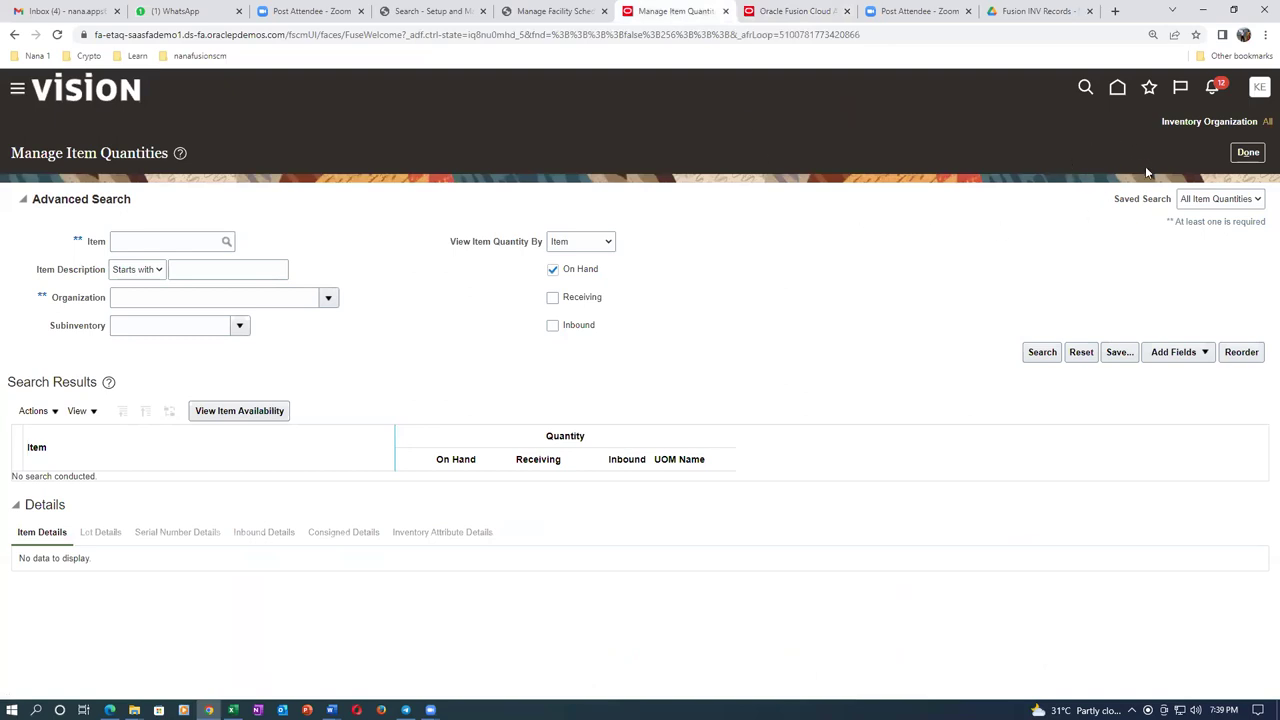
click(808, 13)
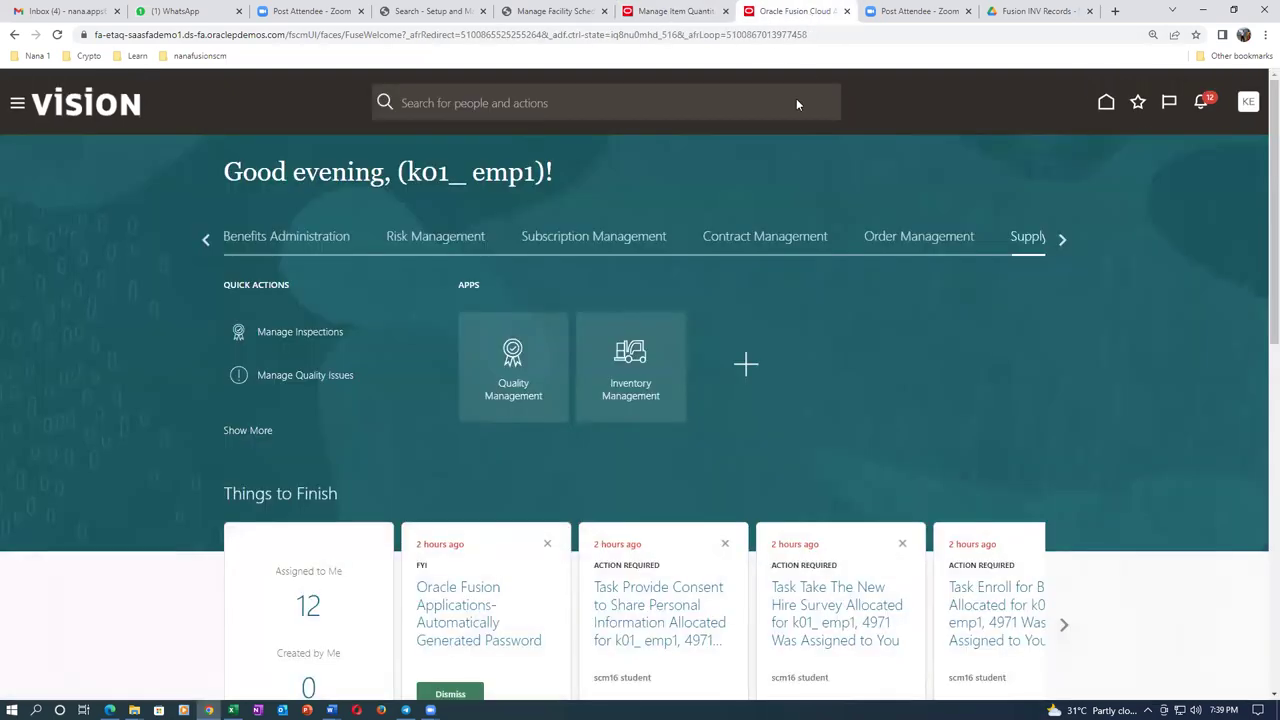
click(1248, 102)
click(1005, 322)
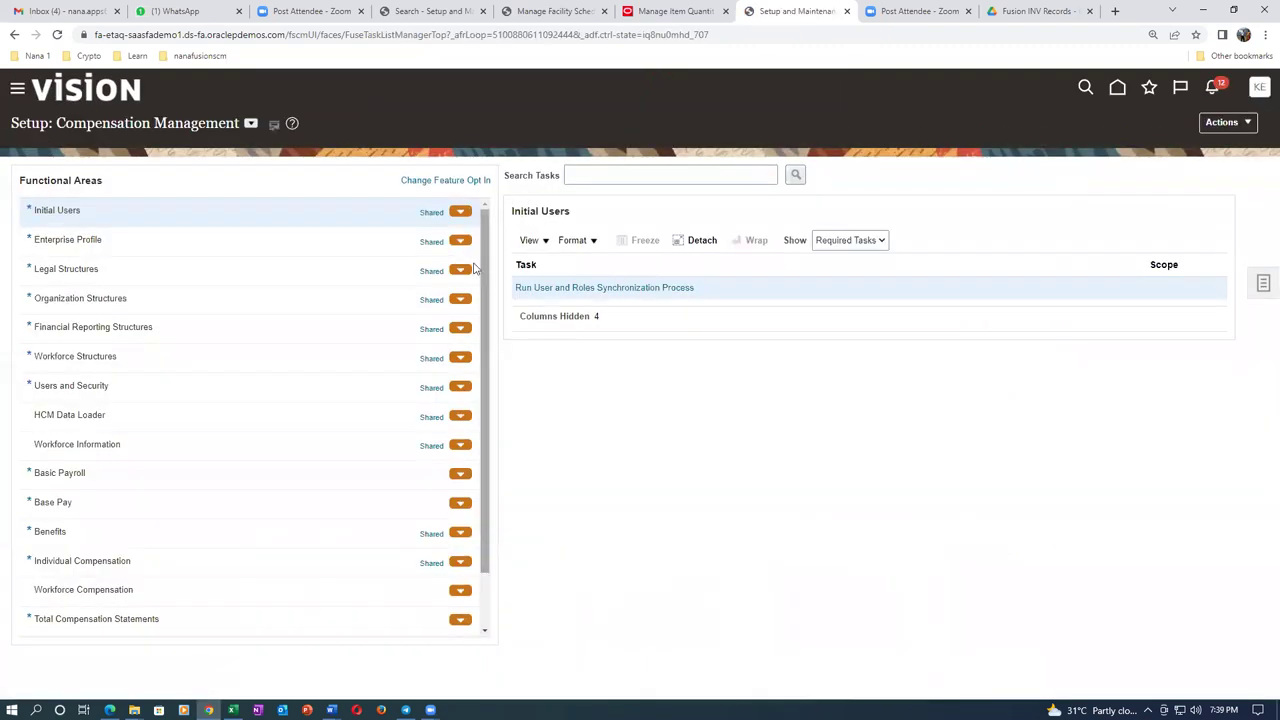
Search the setup tasks for man%data%access% and open the Manage Data Access for Users task.
click(1263, 285)
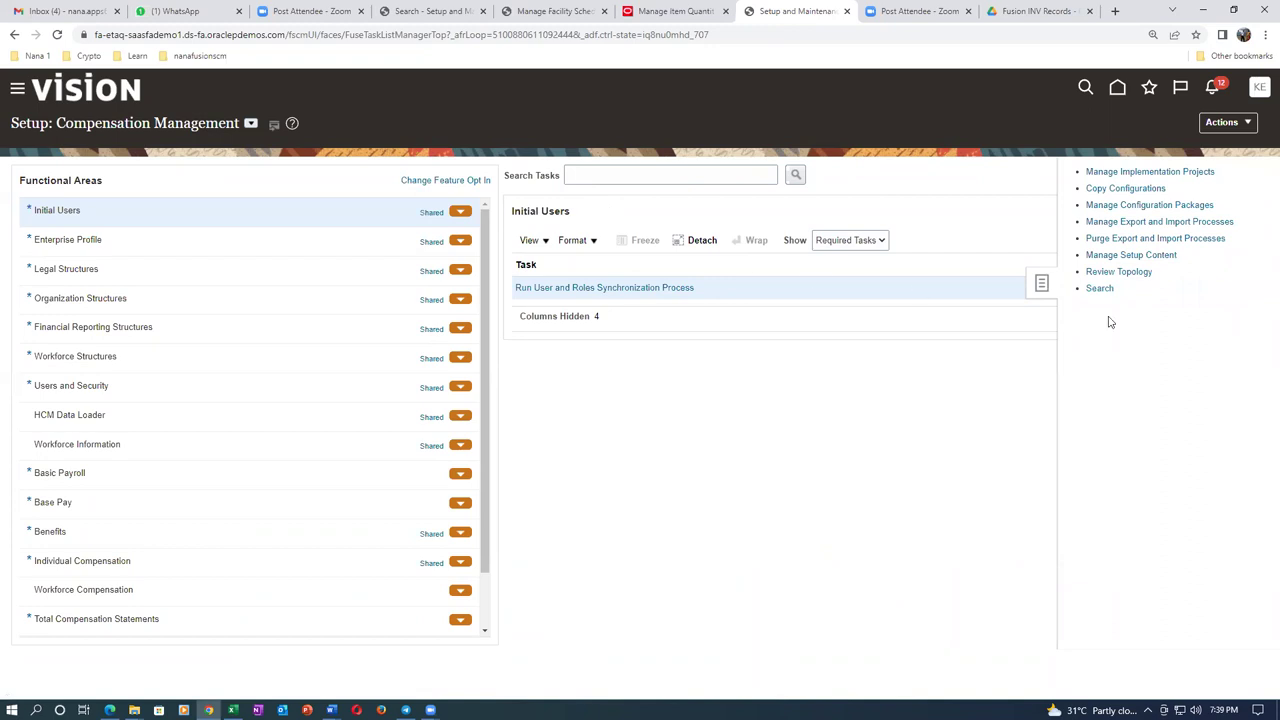
click(510, 172)
text(man%data%access%)
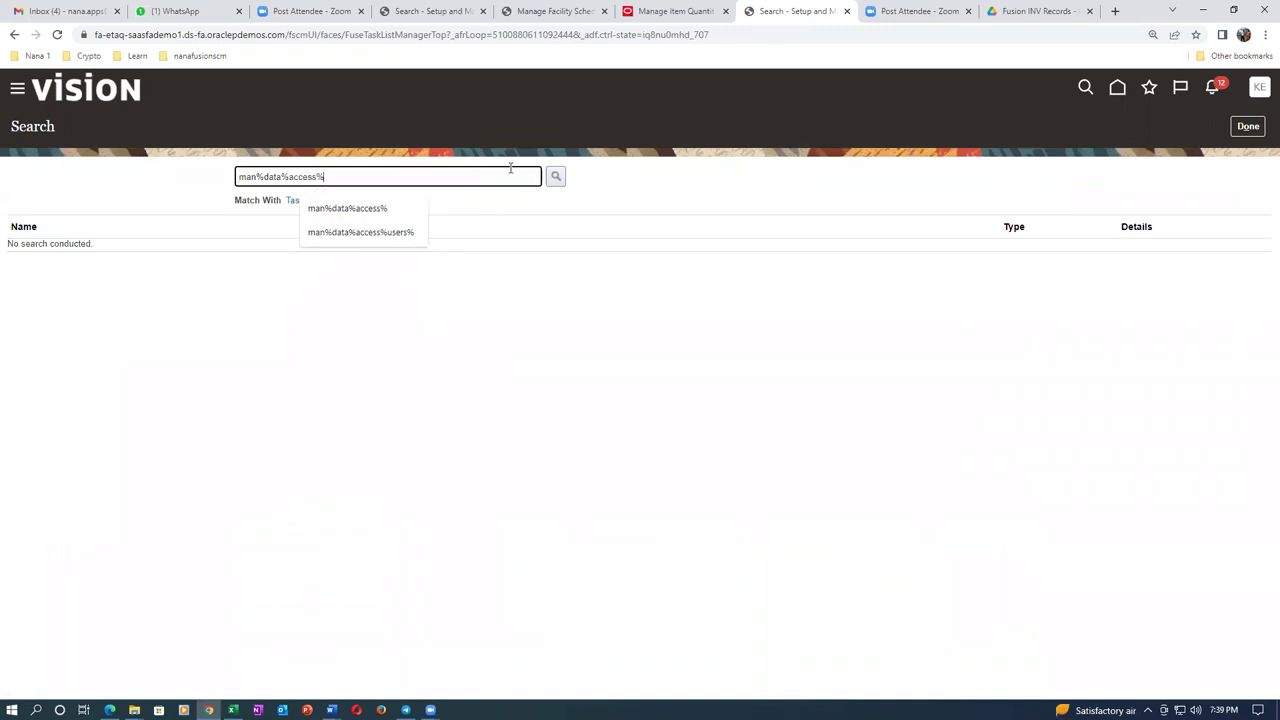
key(Return)
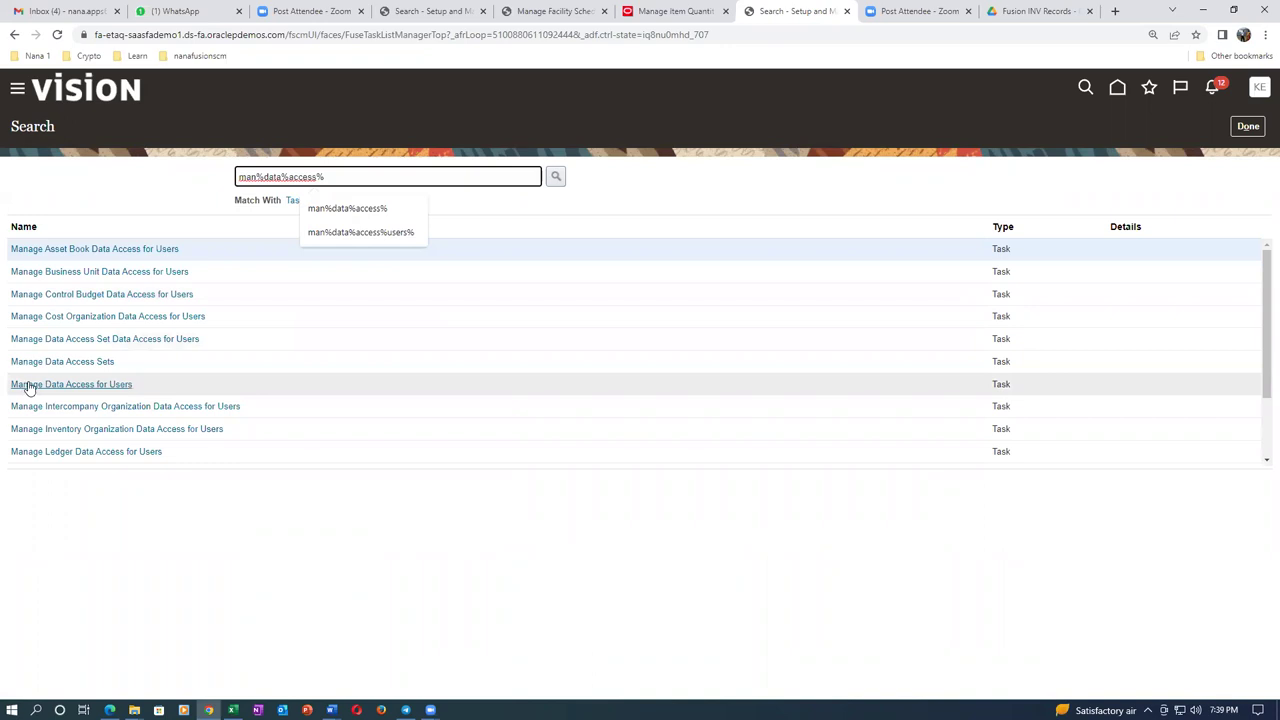
click(34, 388)
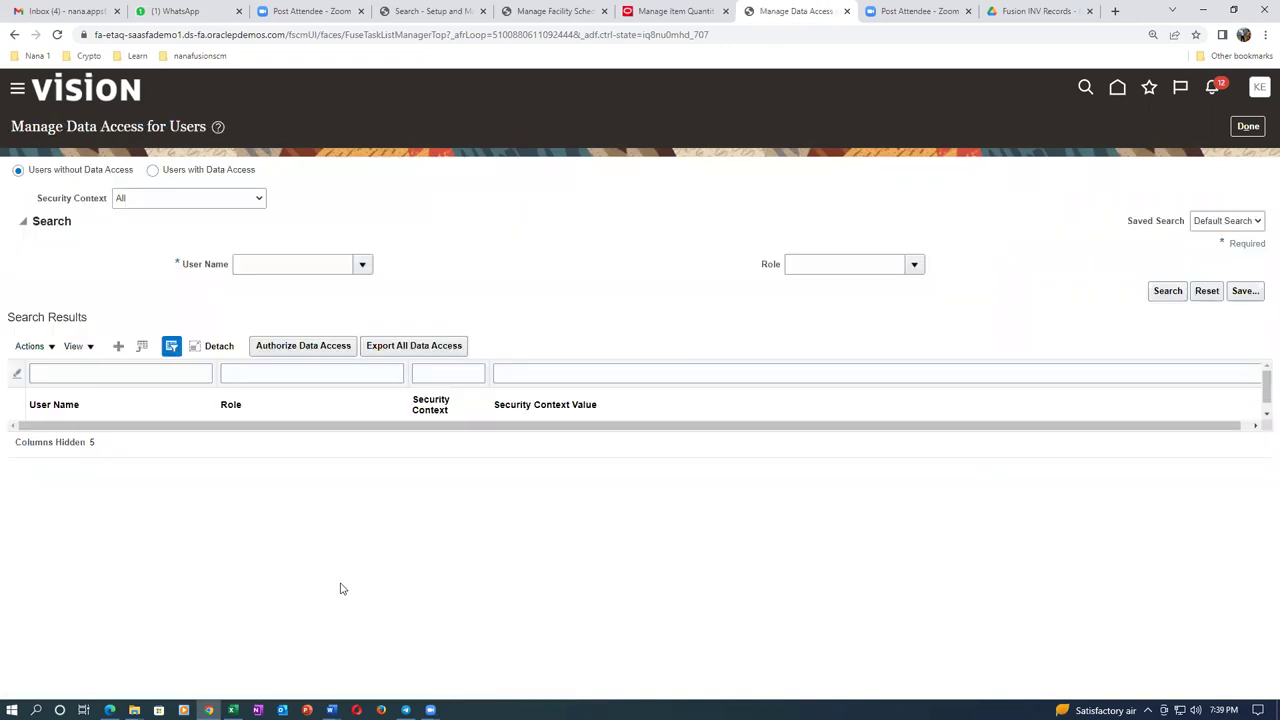
Start a new data access record for user k01_emp1 with the Inventory Manager role.
click(116, 345)
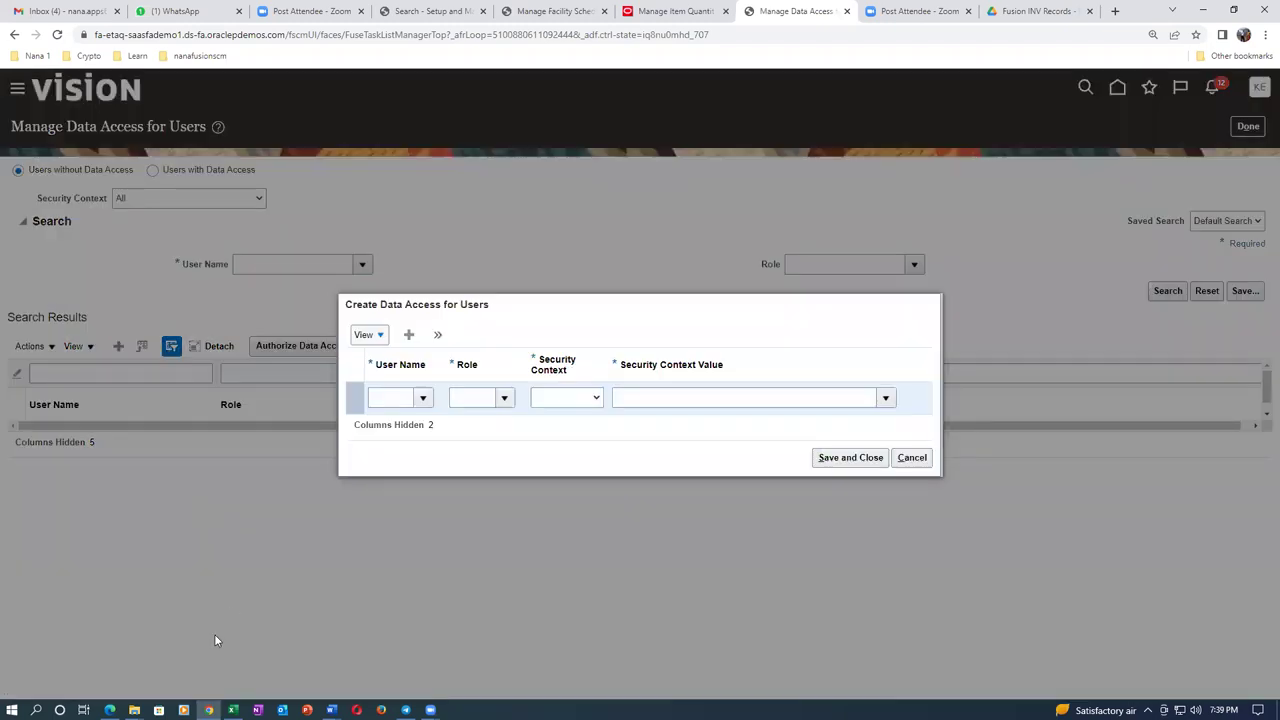
click(391, 402)
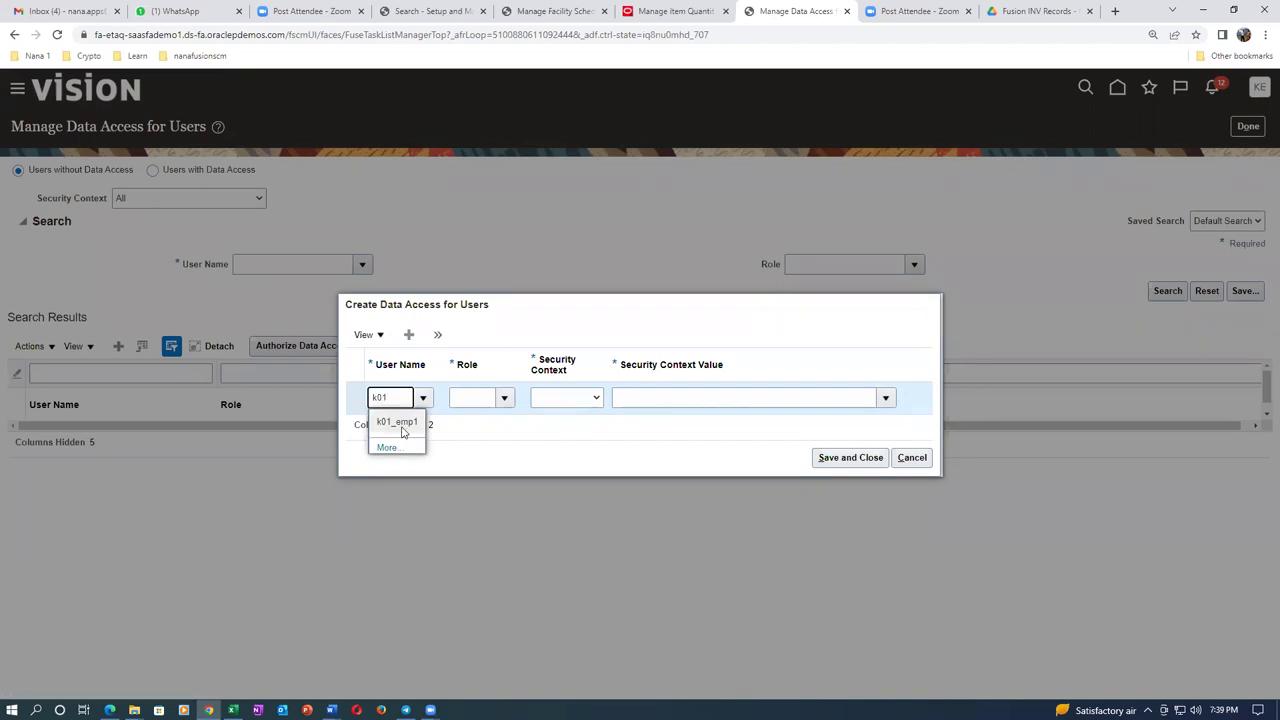
click(401, 424)
click(506, 399)
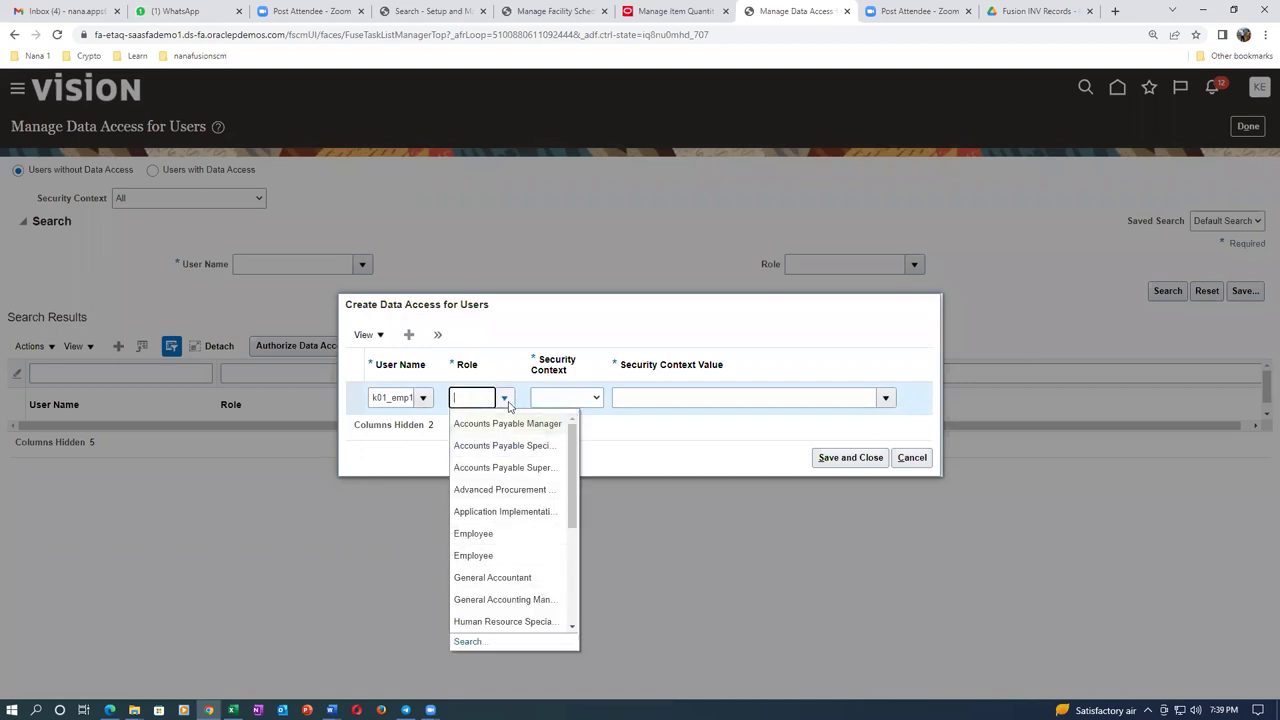
text(inv)
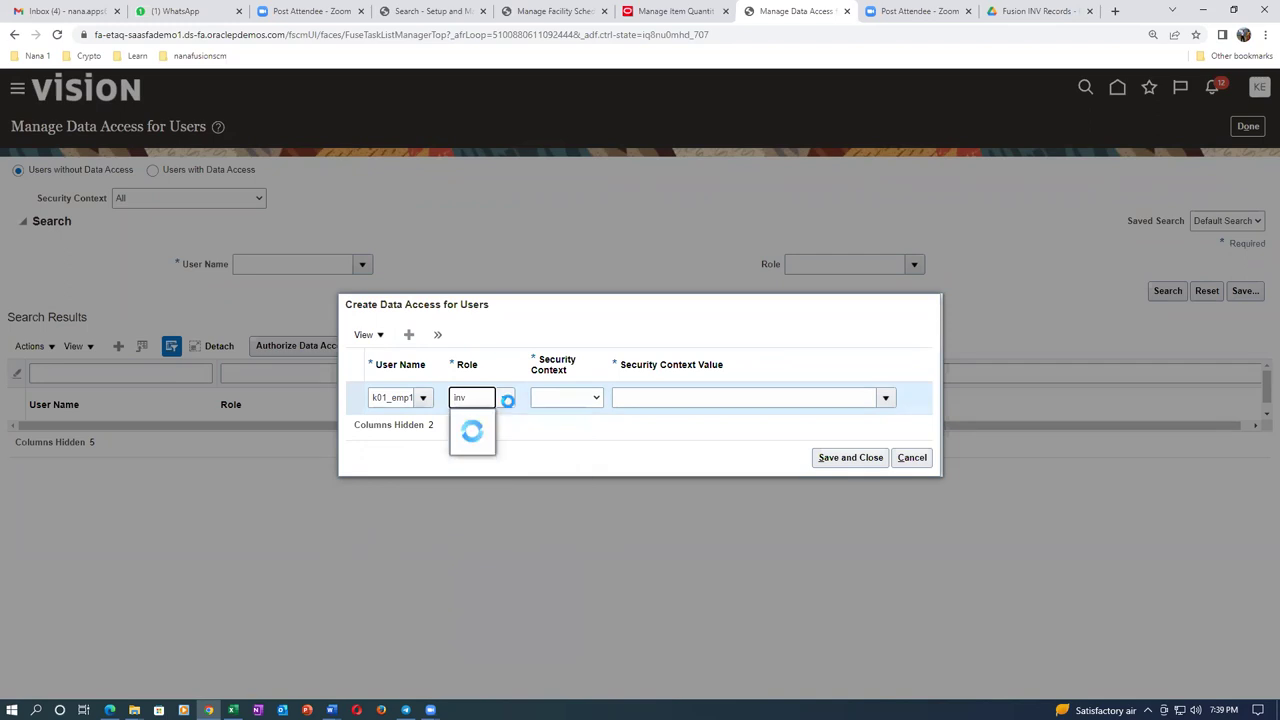
click(498, 422)
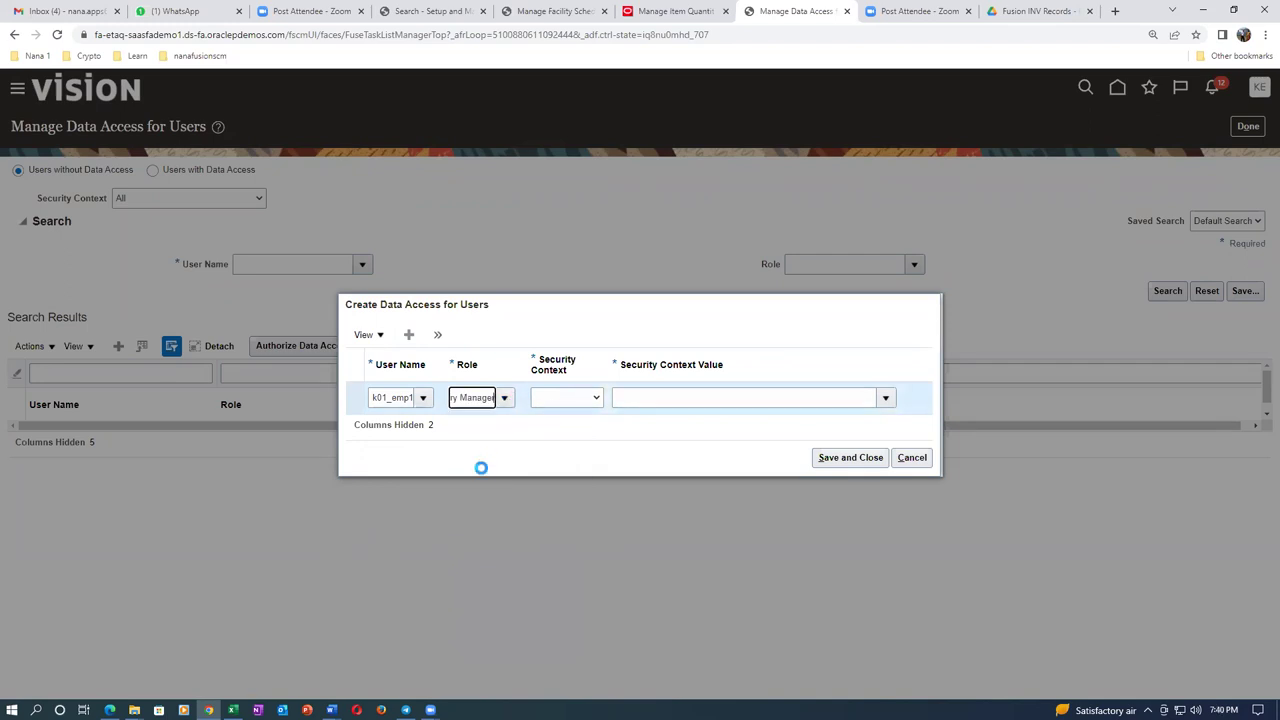
Set the record's security context to Inventory organization with the value K011, and save and close it.
click(570, 398)
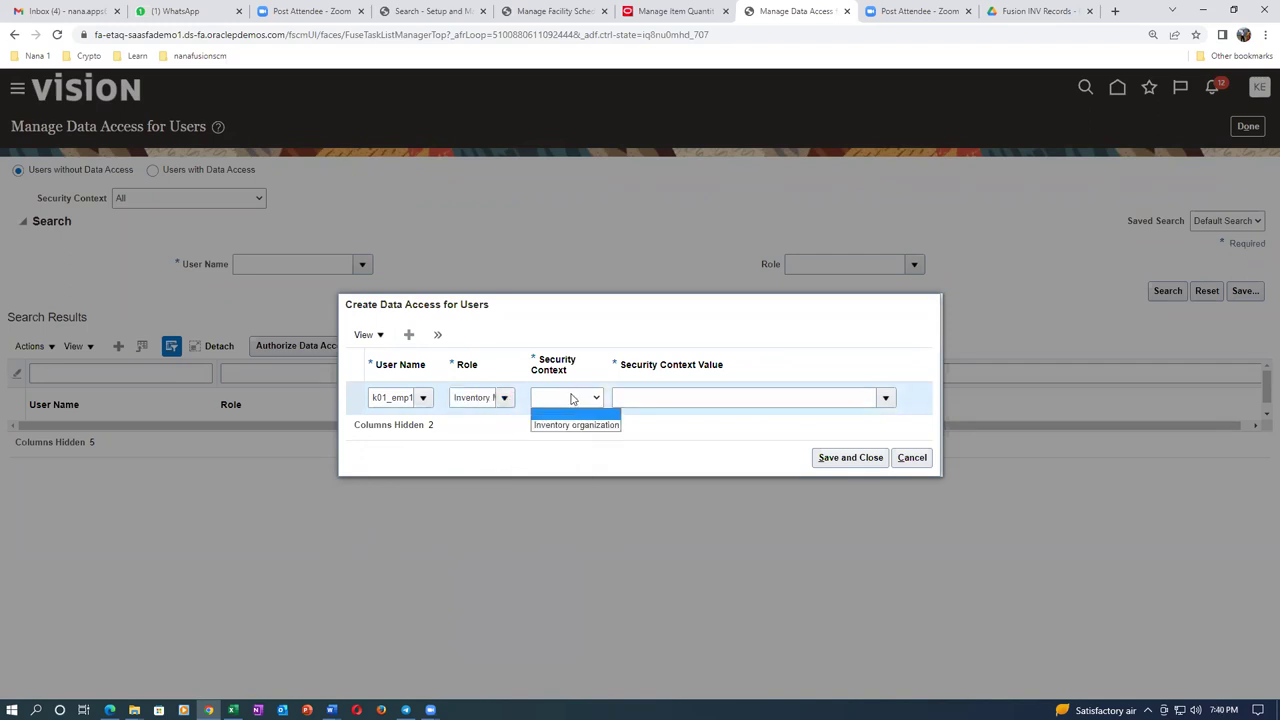
click(578, 424)
click(635, 399)
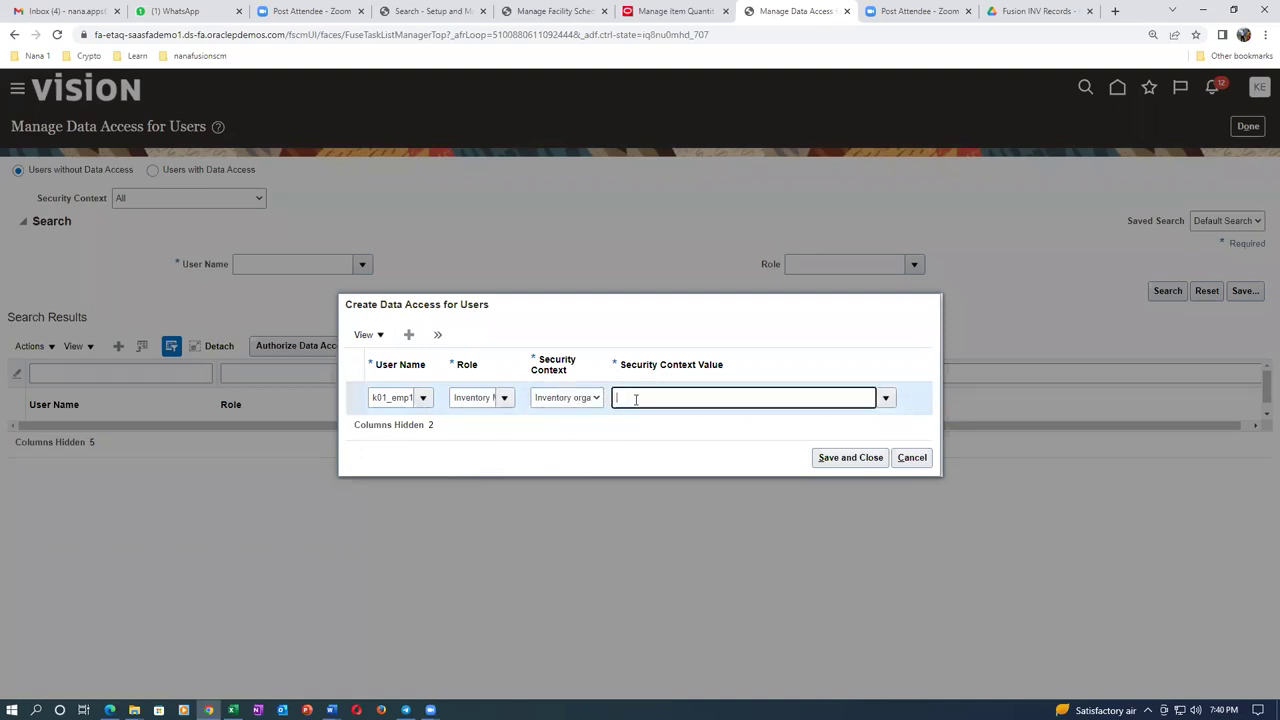
text(K011)
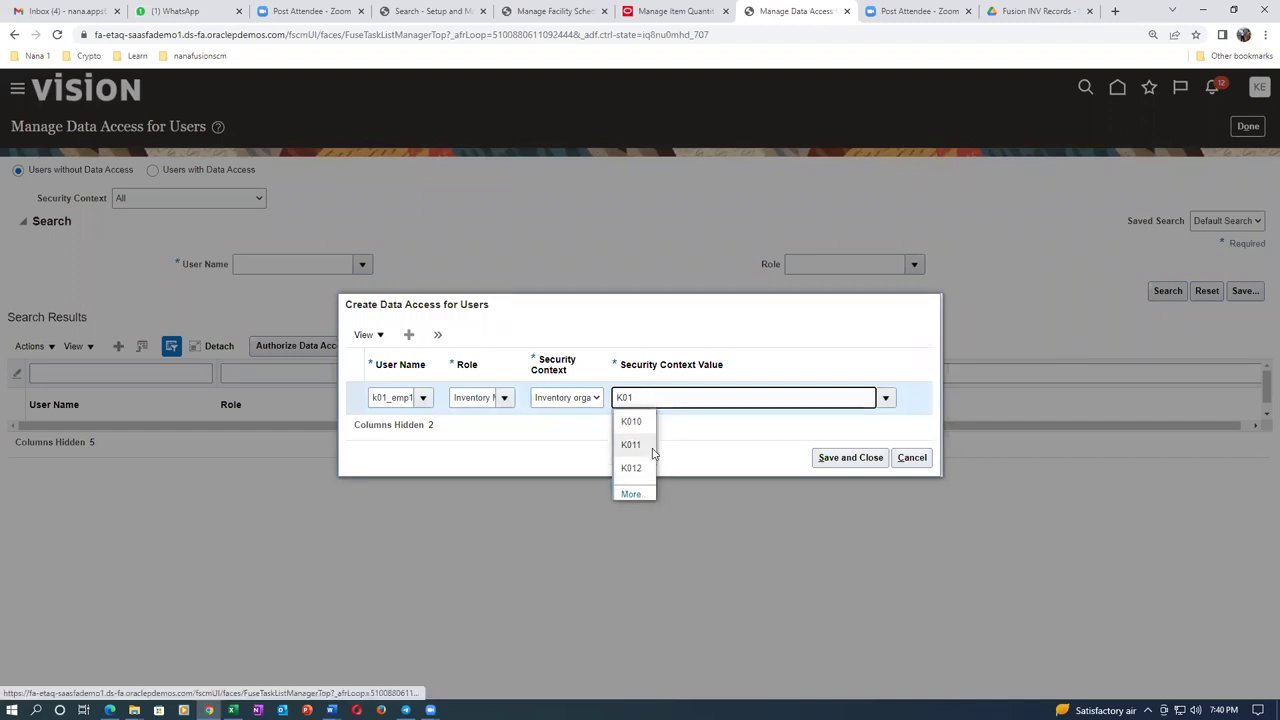
click(648, 446)
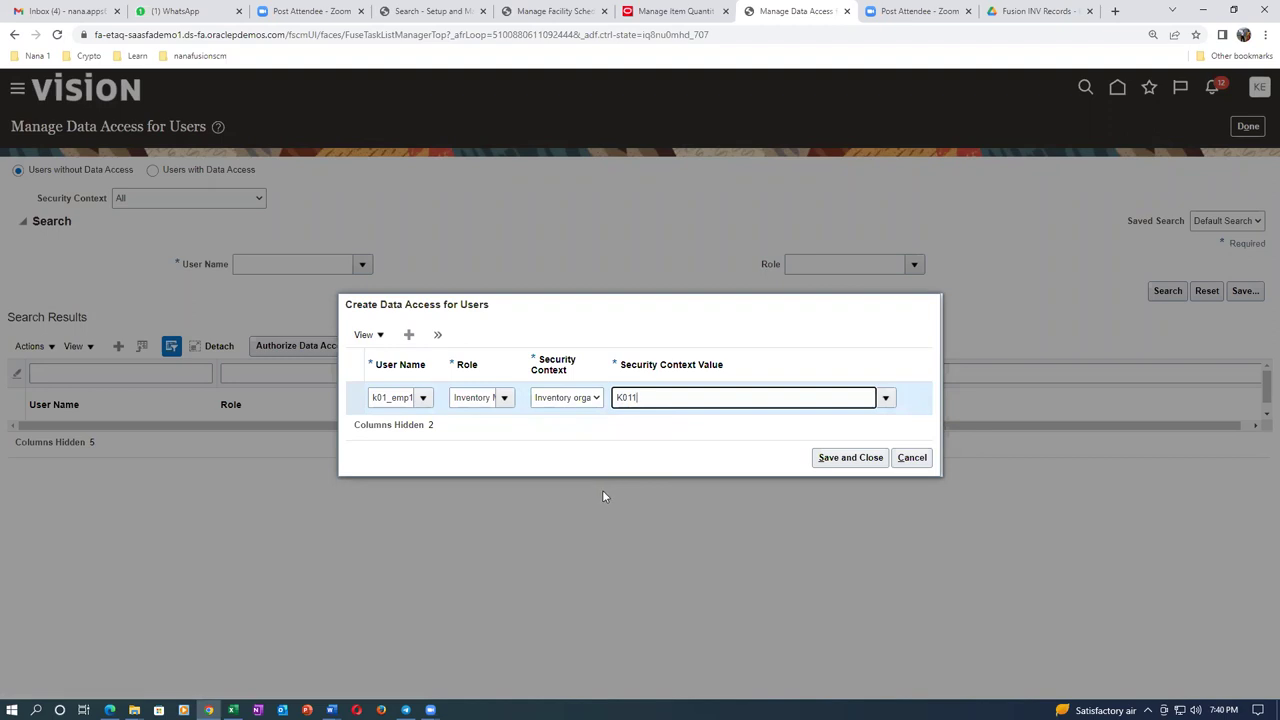
click(825, 460)
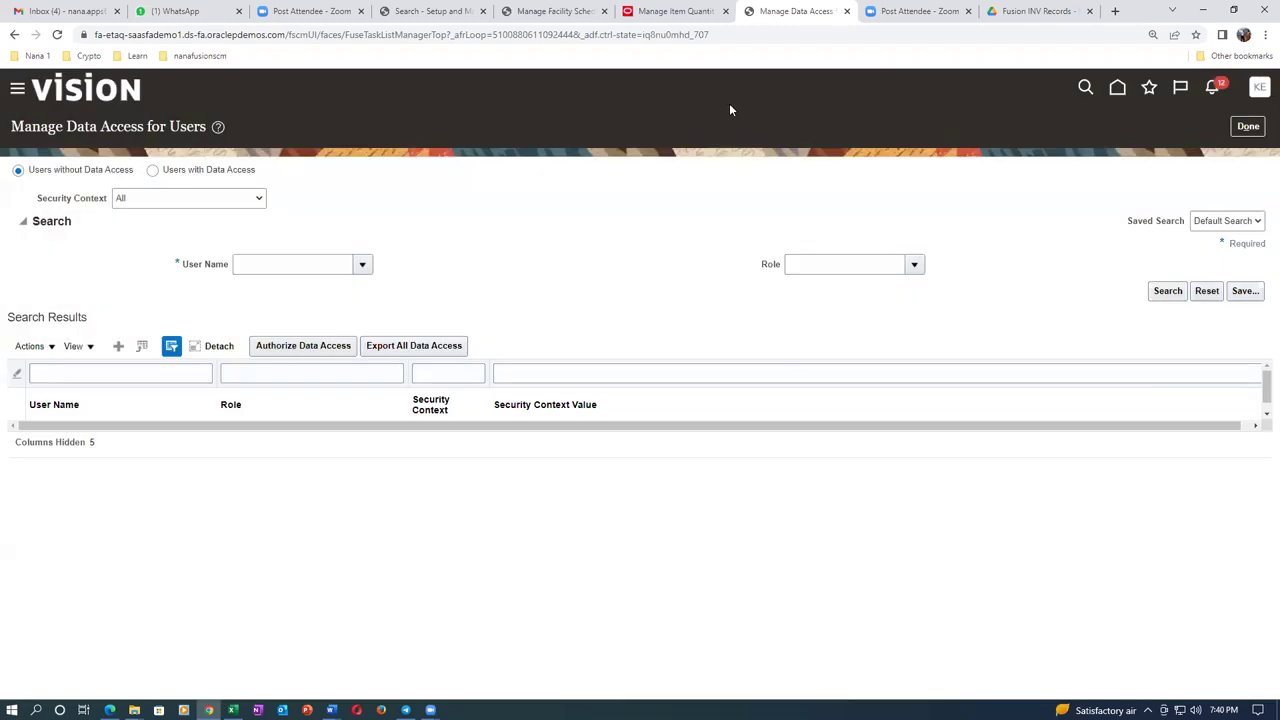
Reopen Inventory Management from the INV Overview favorite in the Manage Item Quantities browser tab, and open the Manage Item Quantities task.
click(690, 11)
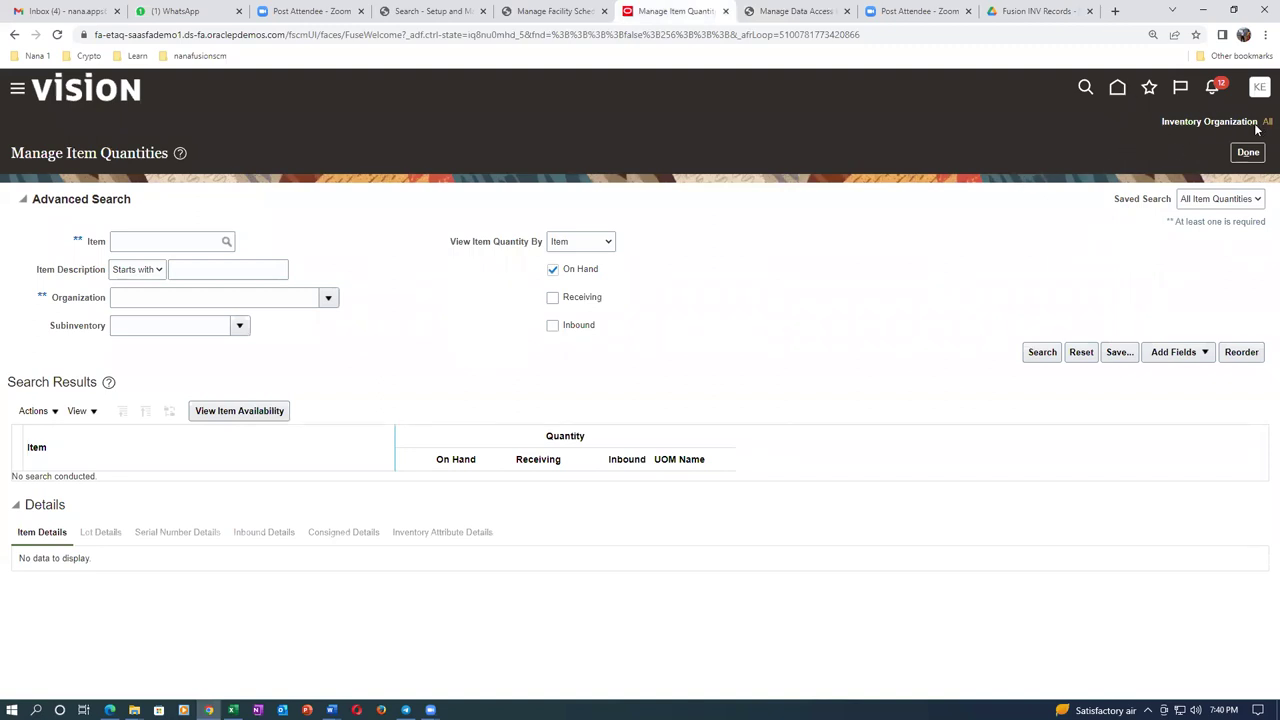
click(1116, 88)
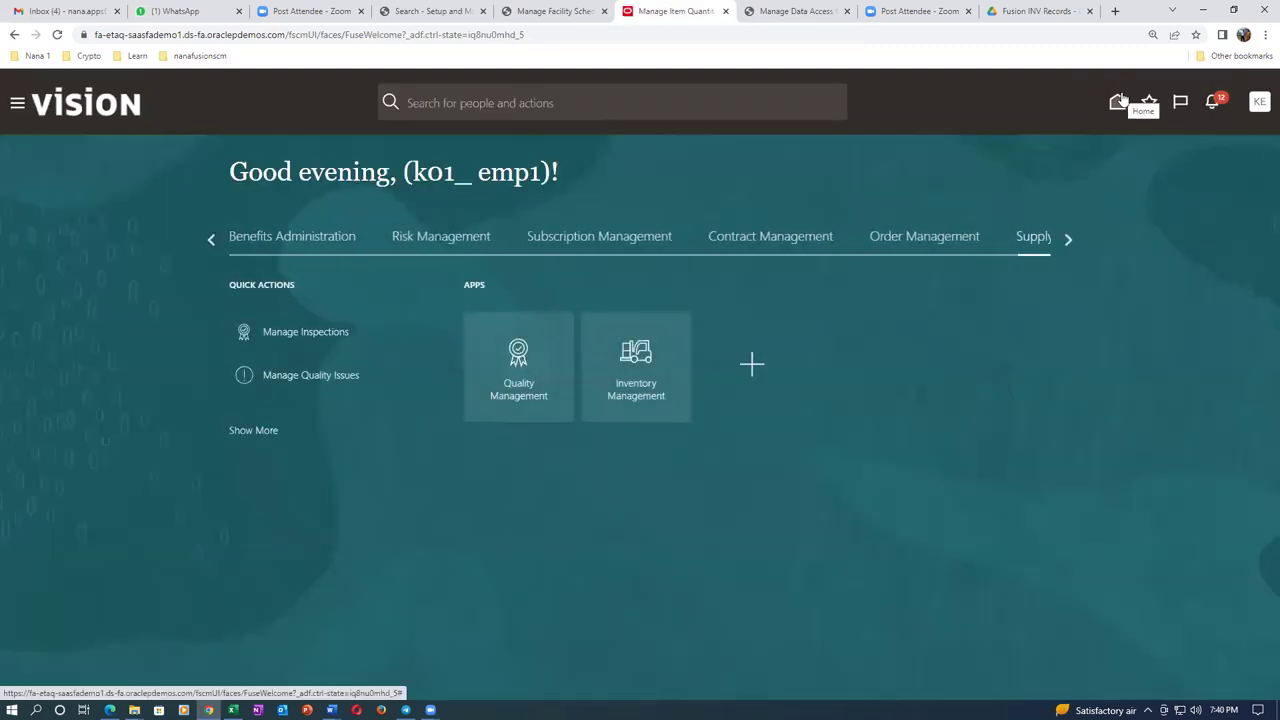
click(1138, 104)
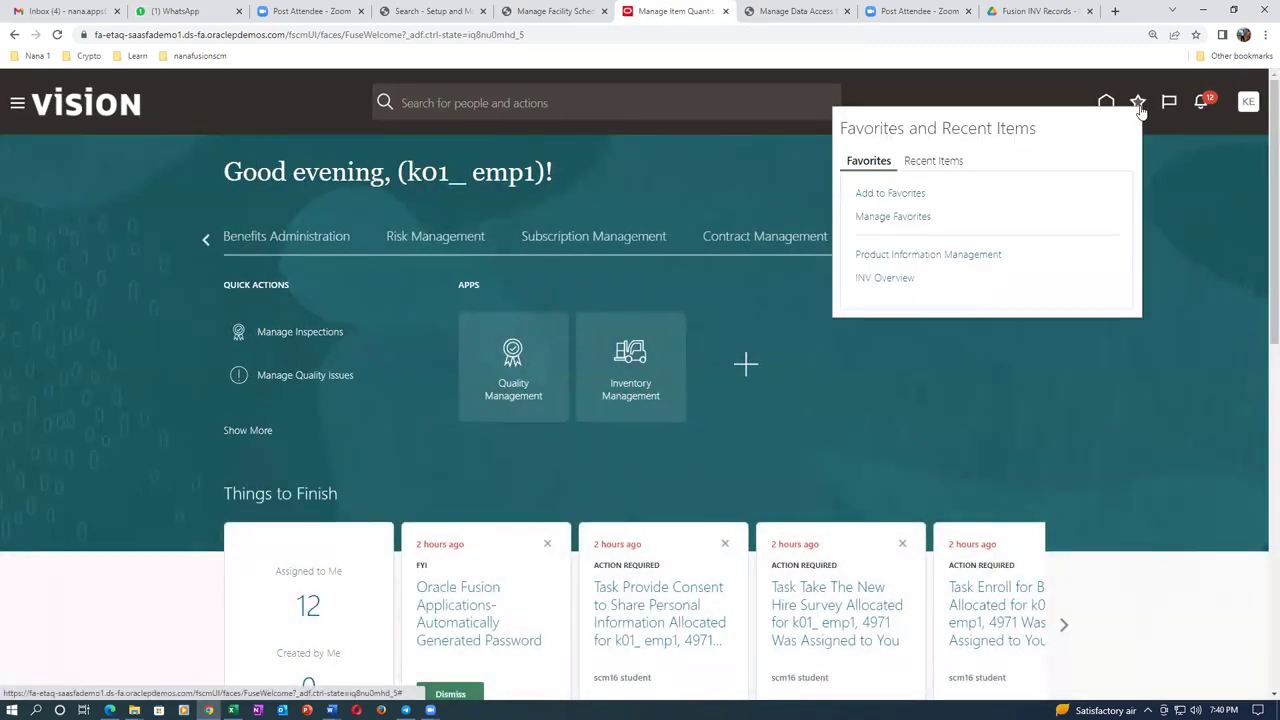
click(881, 279)
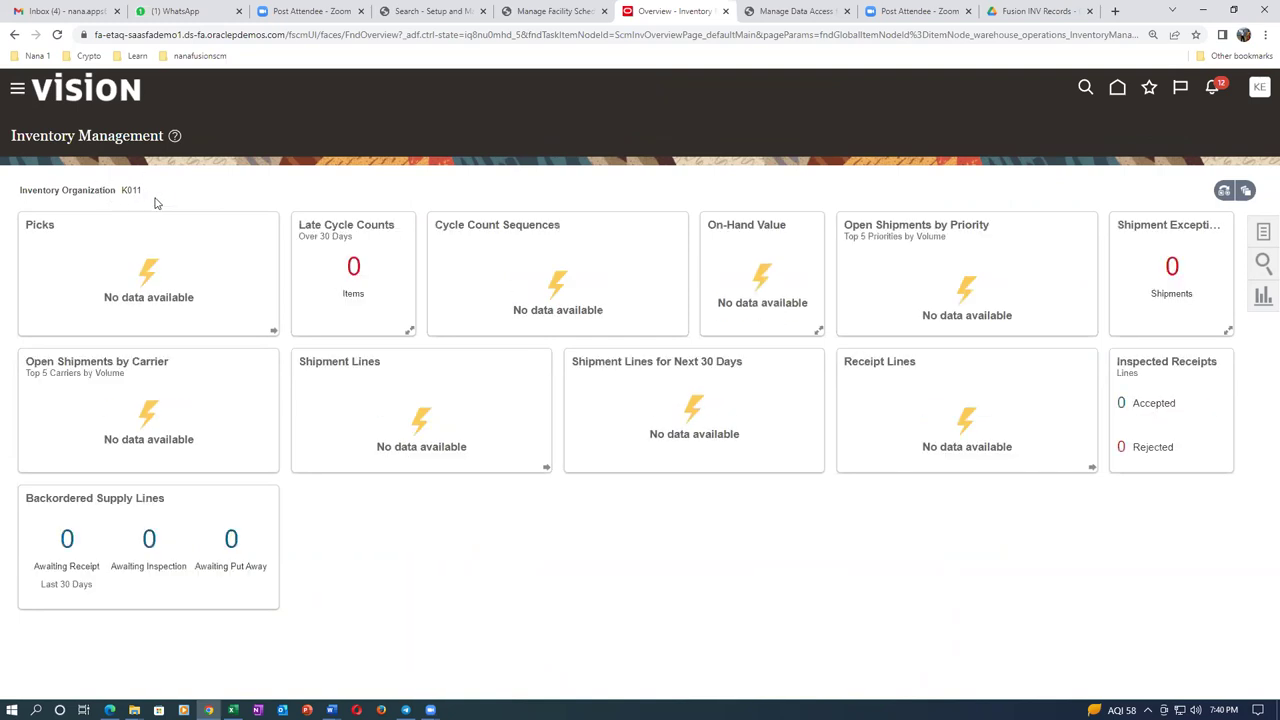
click(1263, 234)
click(1157, 160)
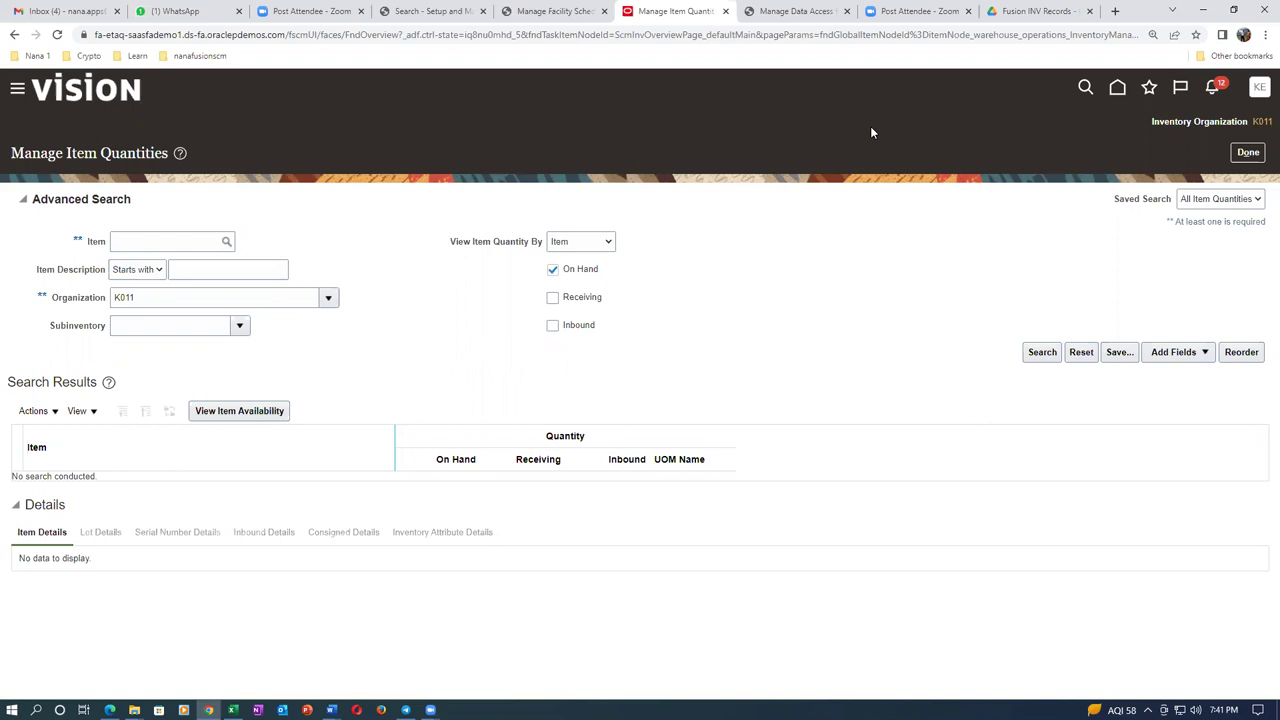
Return to Manage Data Access for Users and start a second record for user k01_emp1 with the Inventory Manager role.
click(798, 12)
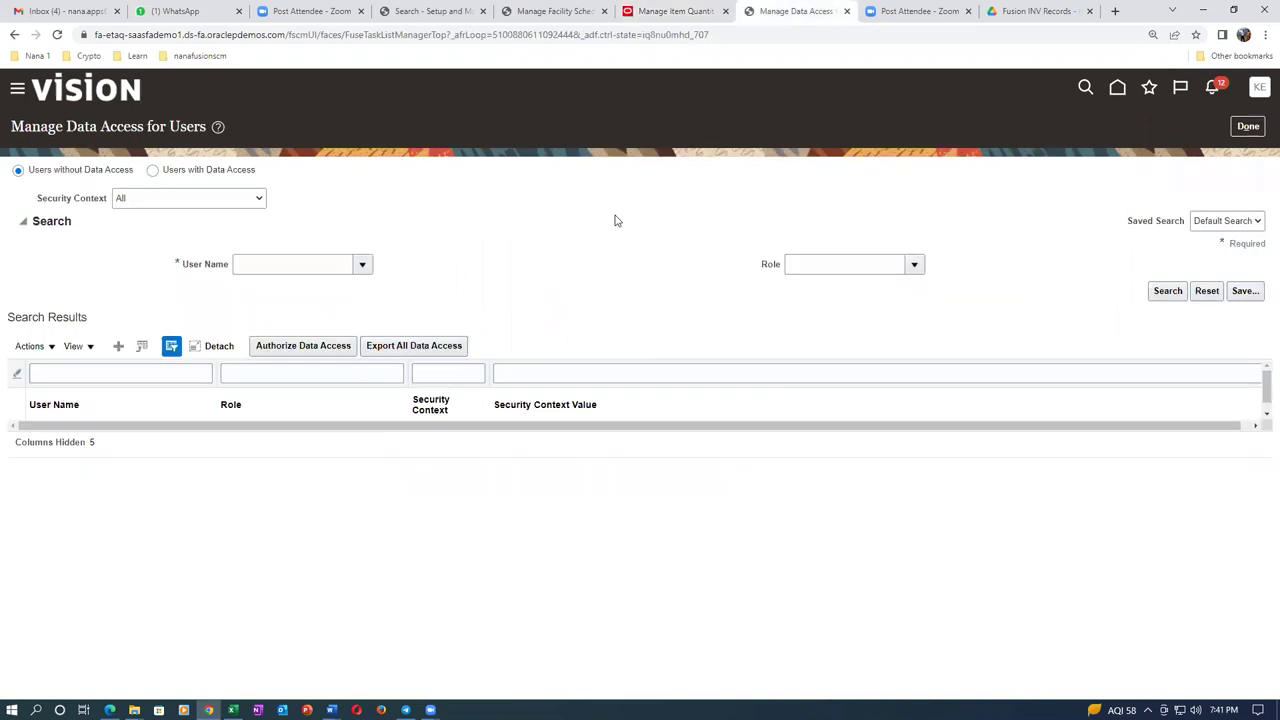
click(118, 346)
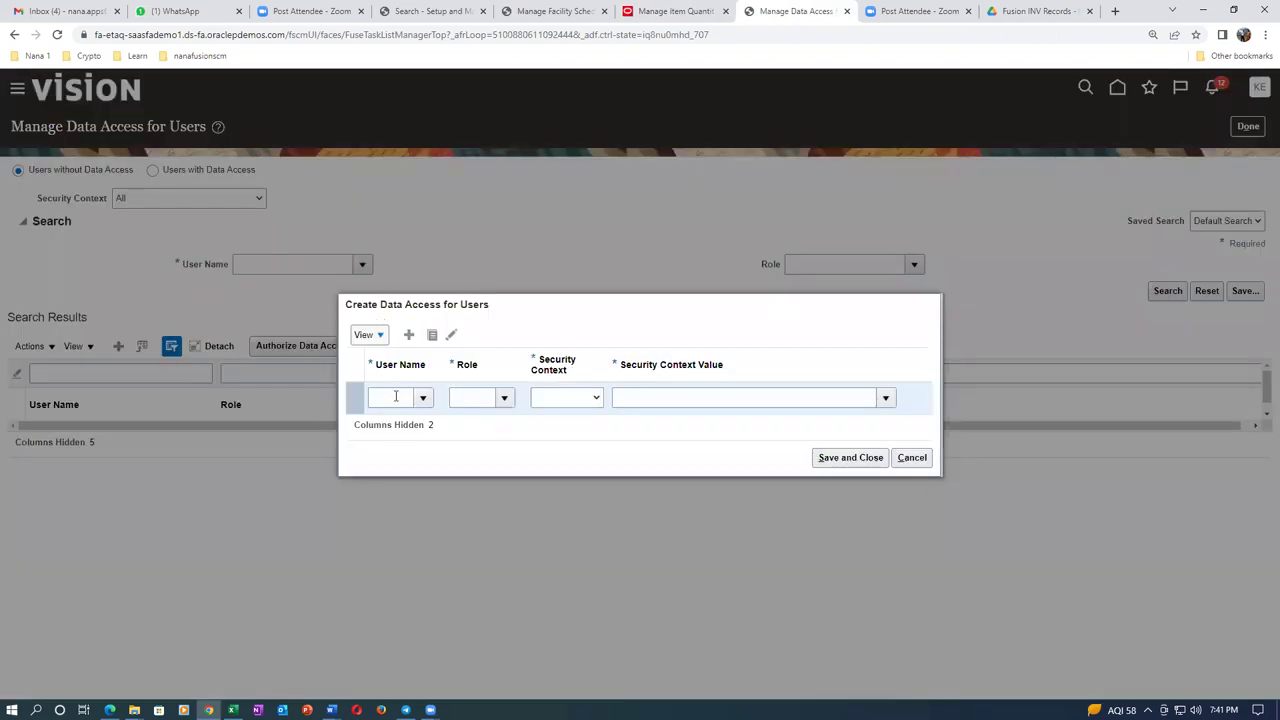
click(396, 397)
text(k01)
click(393, 420)
click(465, 399)
text(in)
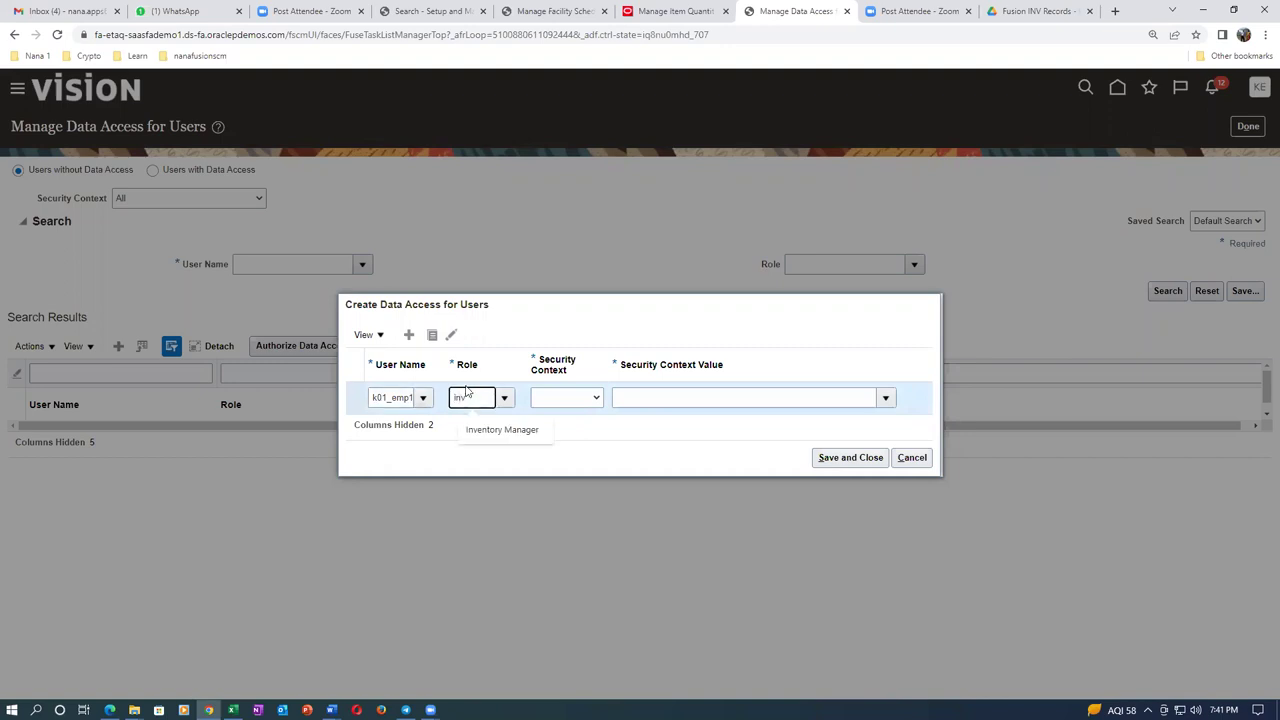
text(v)
key(Tab)
Assign the second record the Inventory organization security context with the value K012, and save and close it.
click(558, 400)
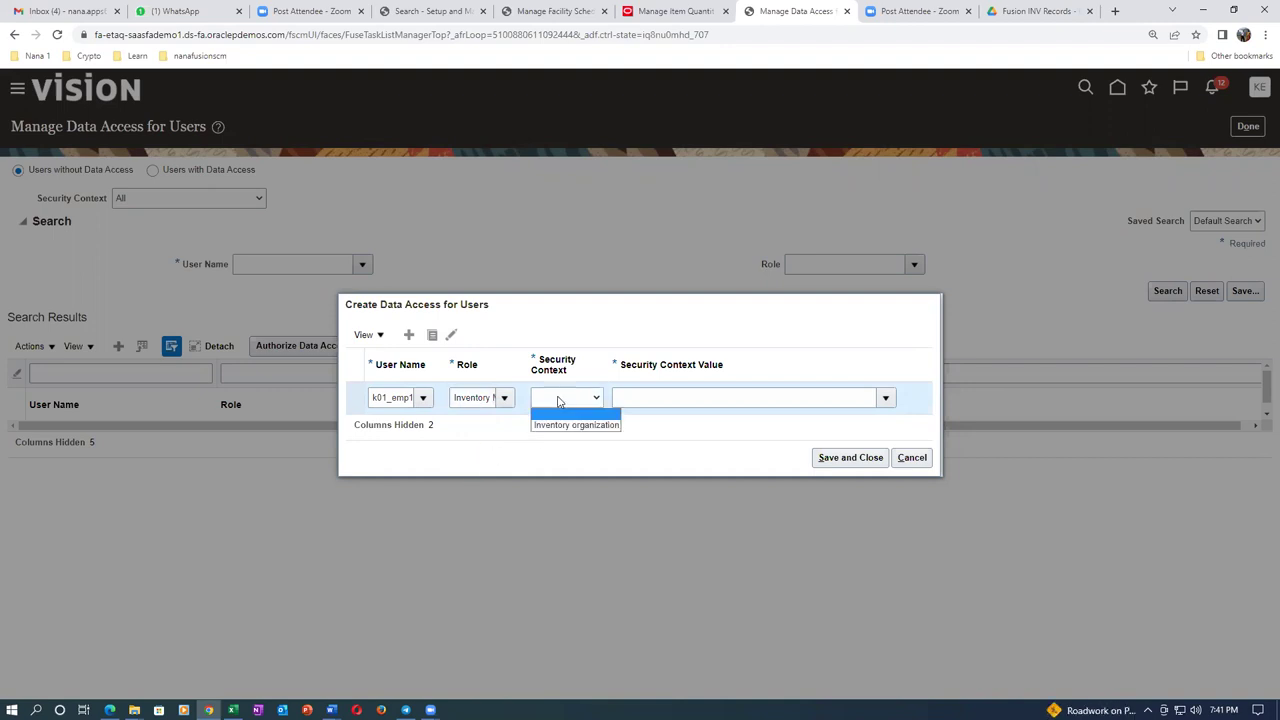
click(566, 425)
click(676, 397)
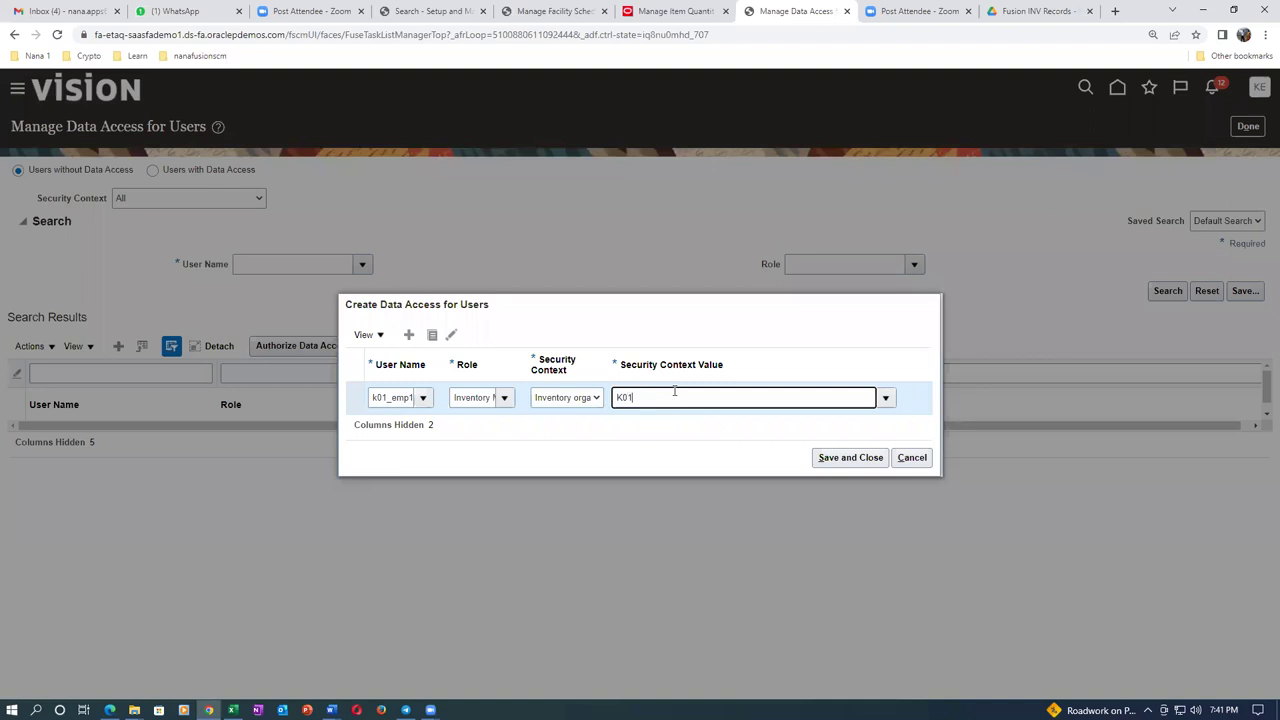
text(K01)
click(632, 468)
click(850, 457)
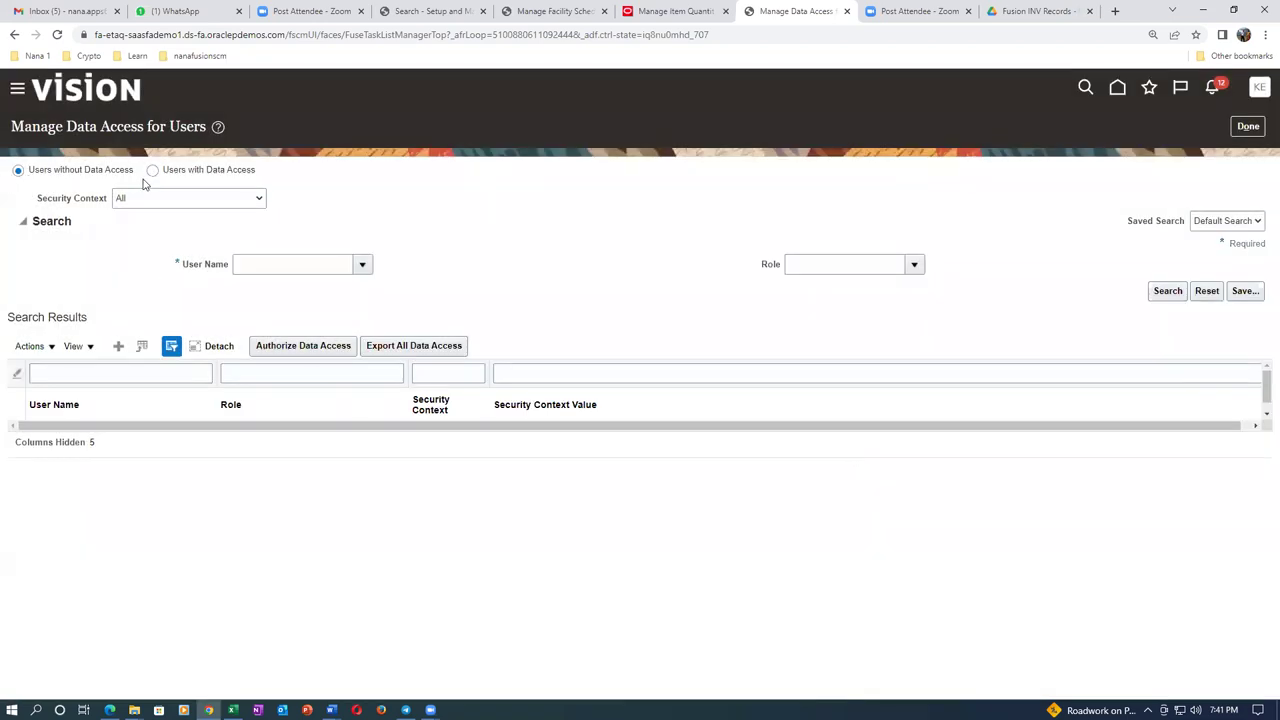
Search the users with data access for the user name k01_emp1.
click(154, 171)
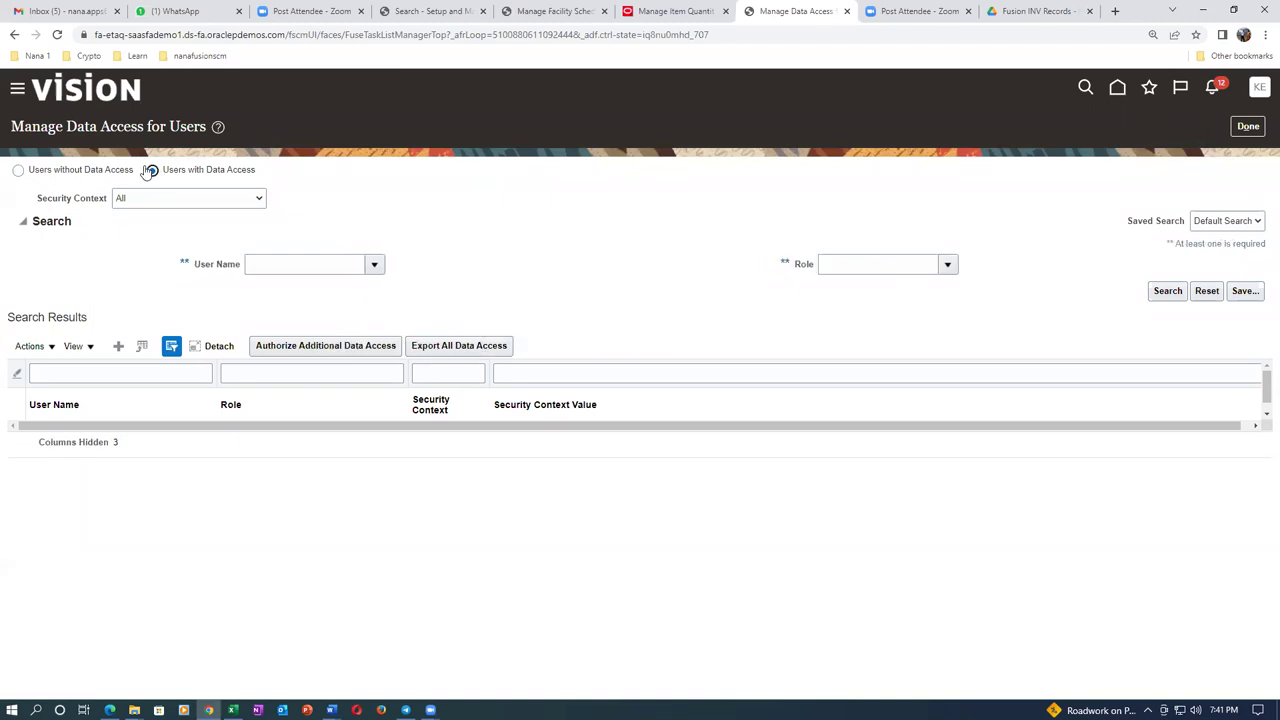
click(271, 267)
text(k01)
key(Tab)
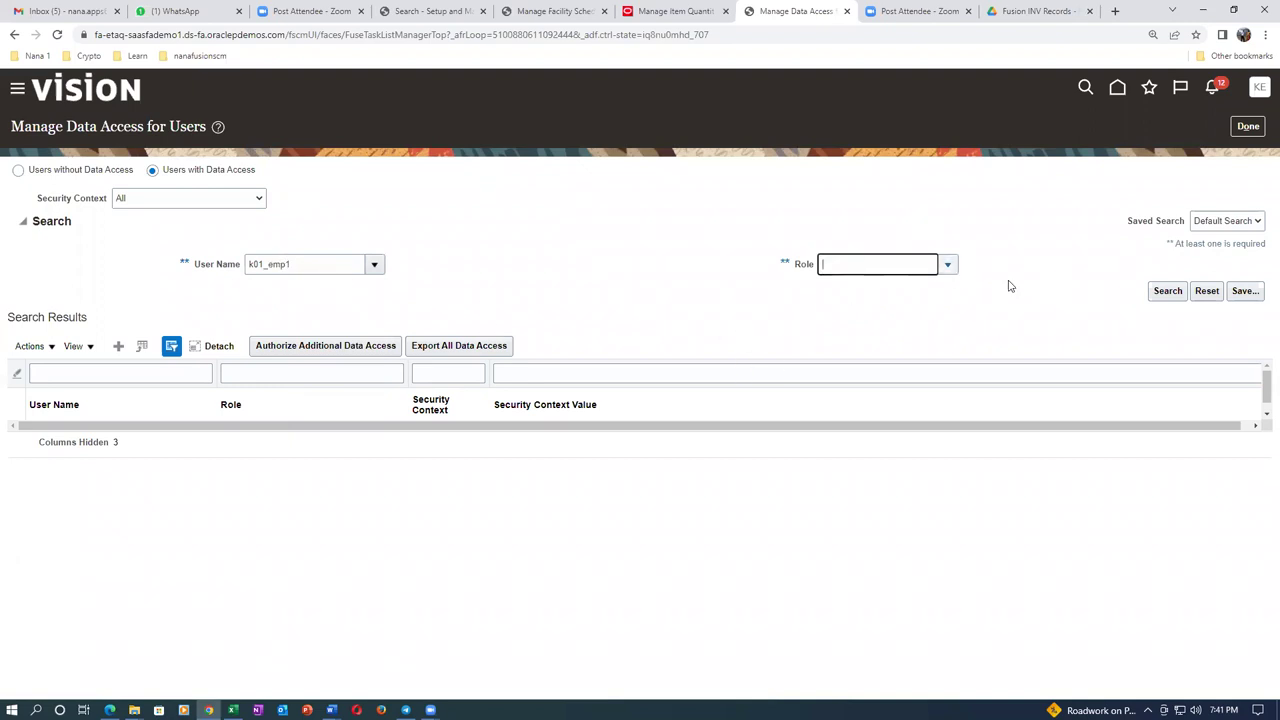
click(1170, 293)
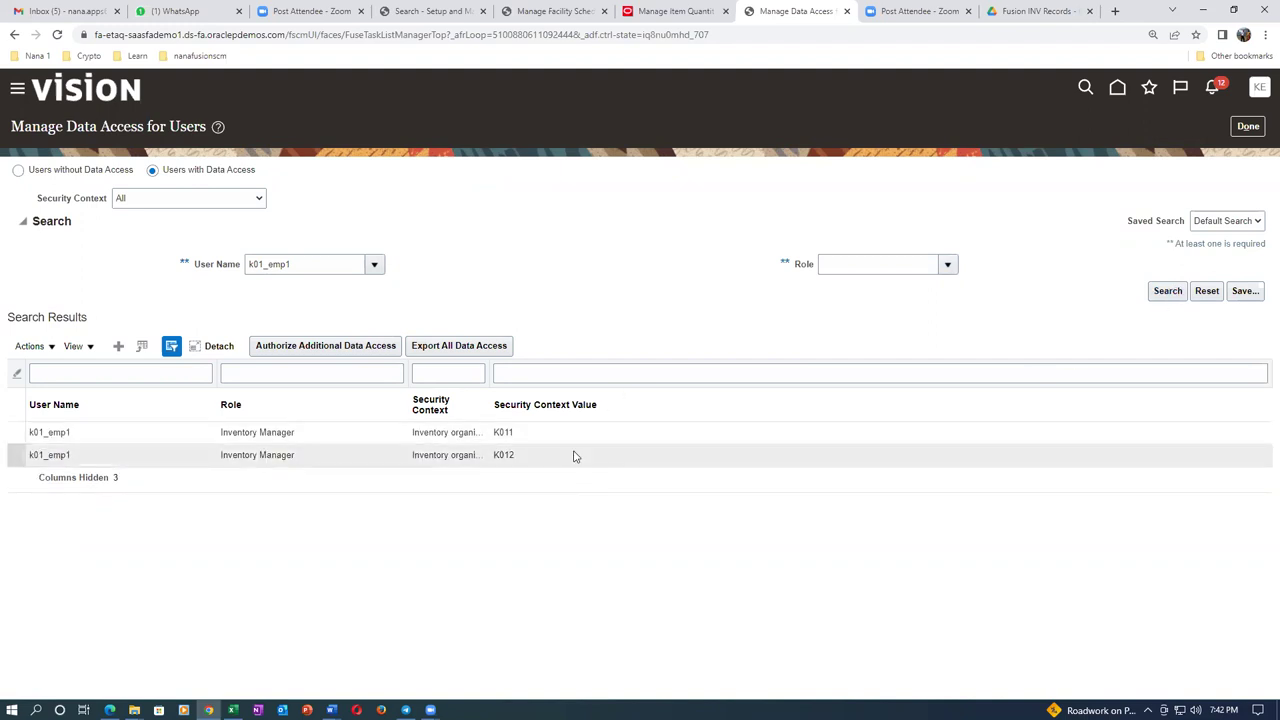
Go from the Manage Item Quantities browser tab to the home page and load the INV Overview favorite again.
click(690, 13)
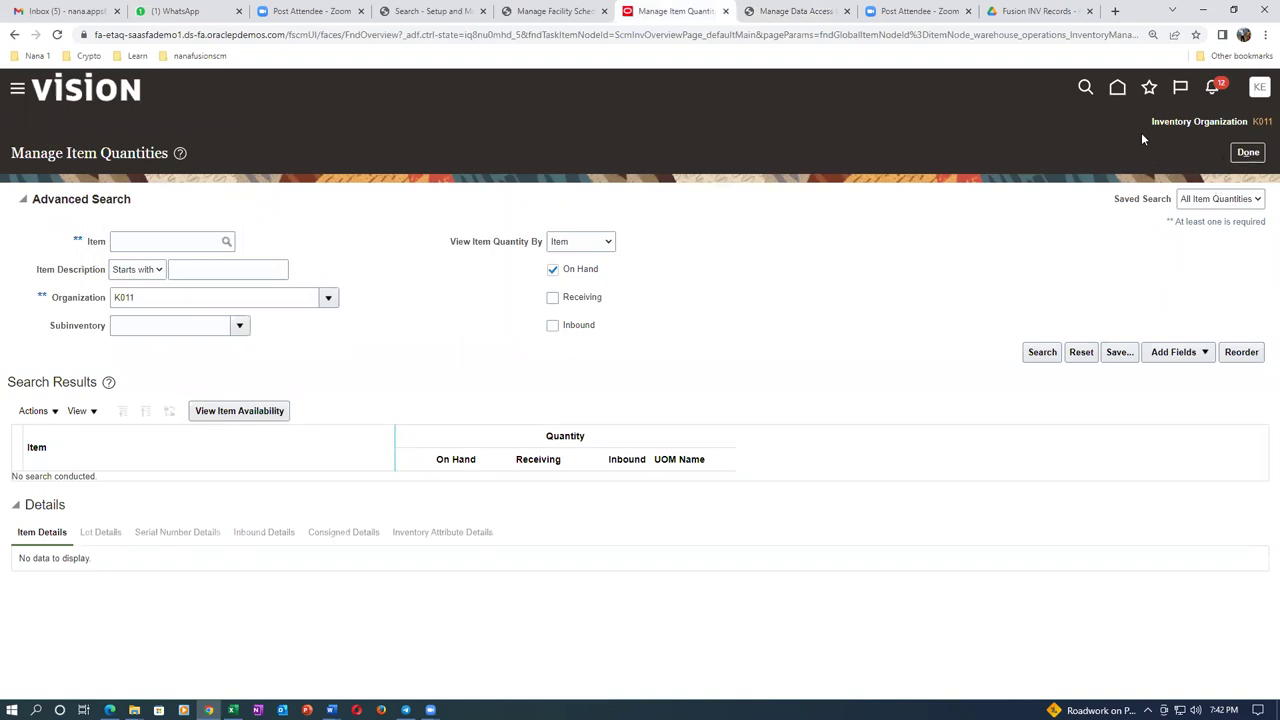
click(1112, 90)
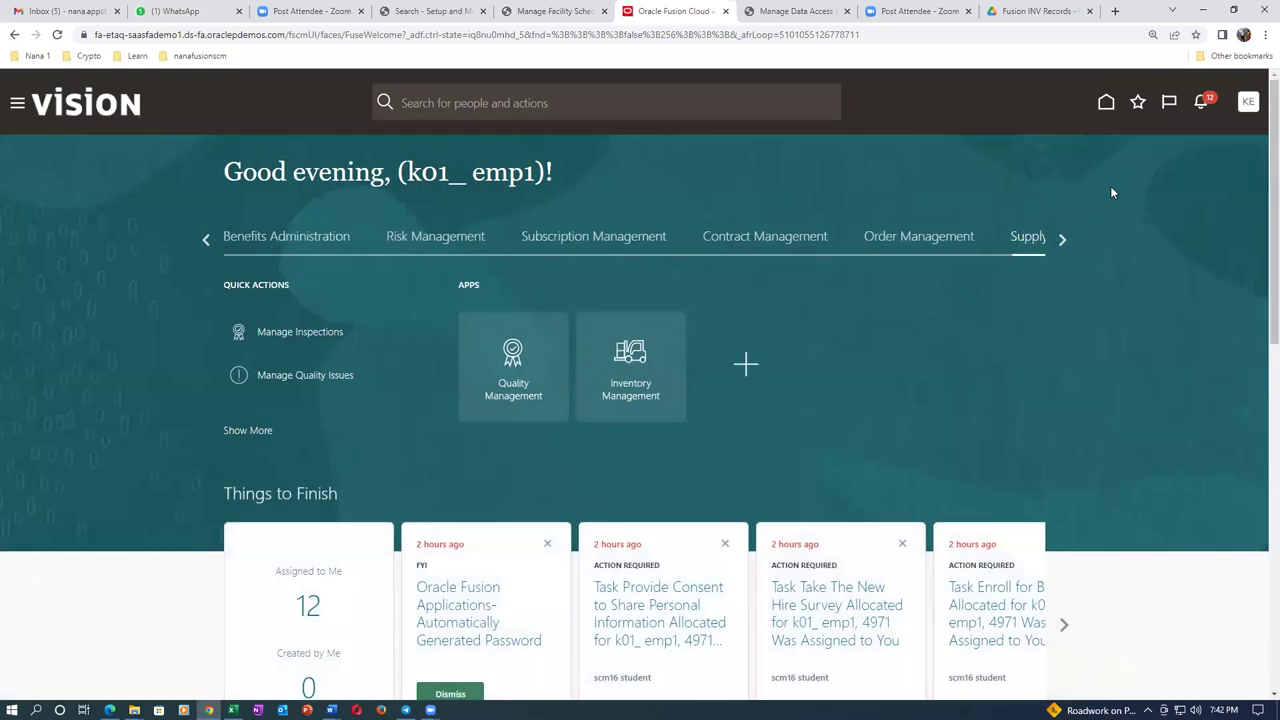
click(1137, 118)
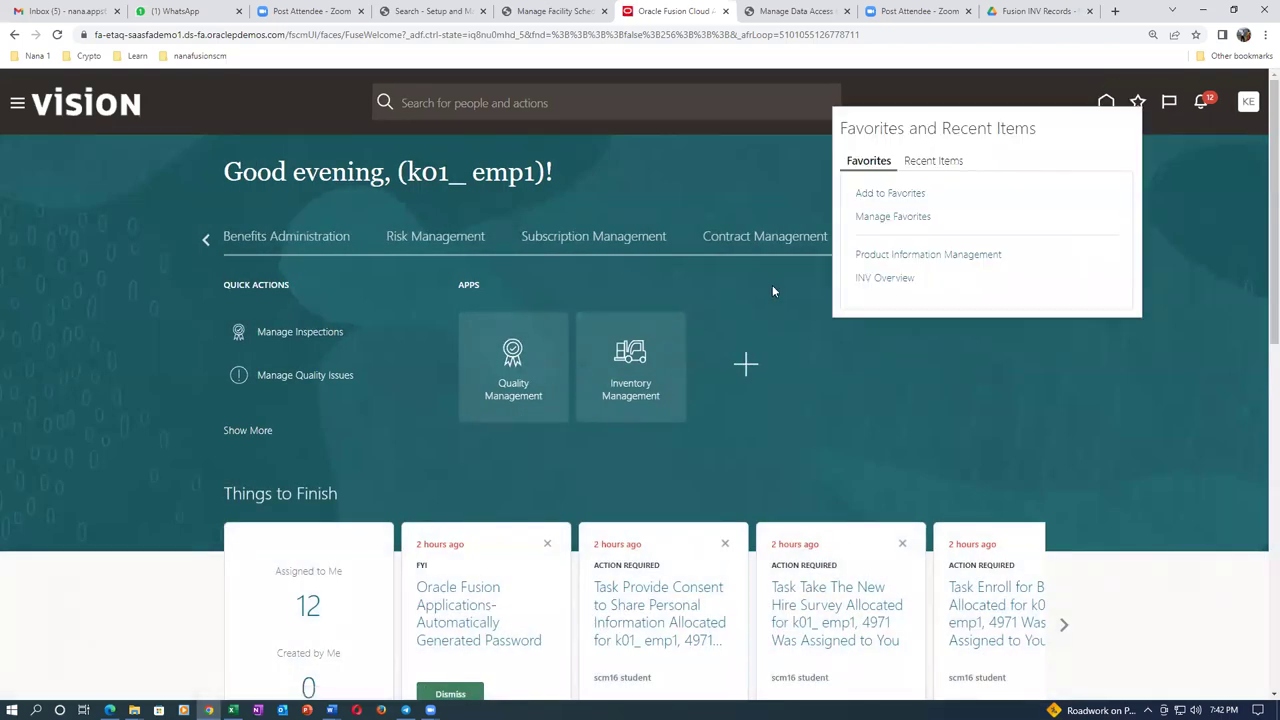
click(877, 285)
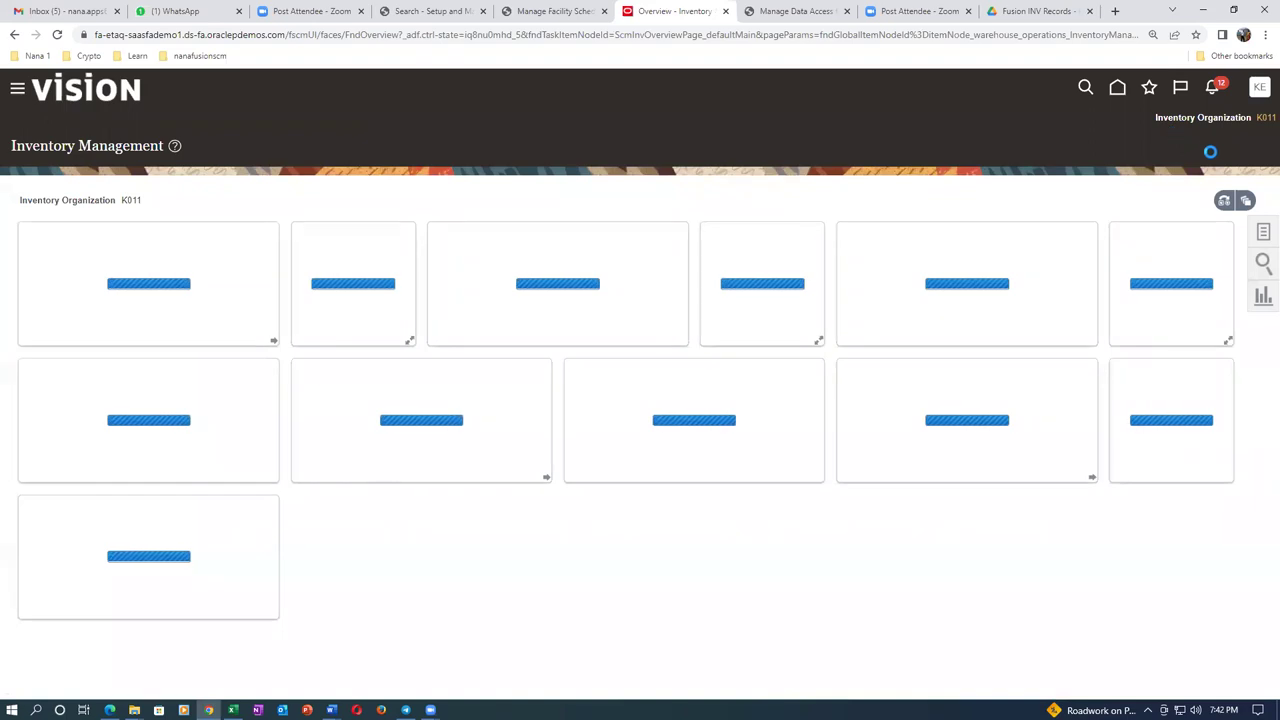
Open the Manage Item Quantities task for organization K011 to check its organization settings, and close it.
click(1264, 234)
click(1150, 158)
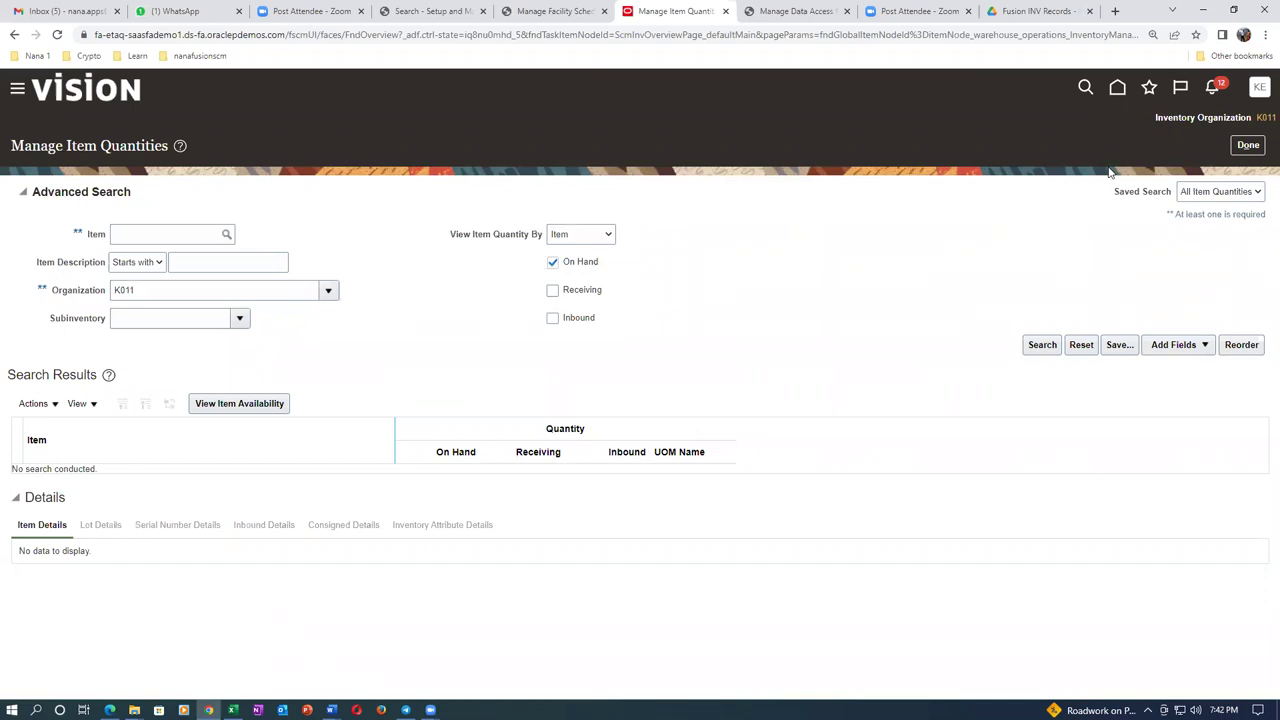
click(1247, 147)
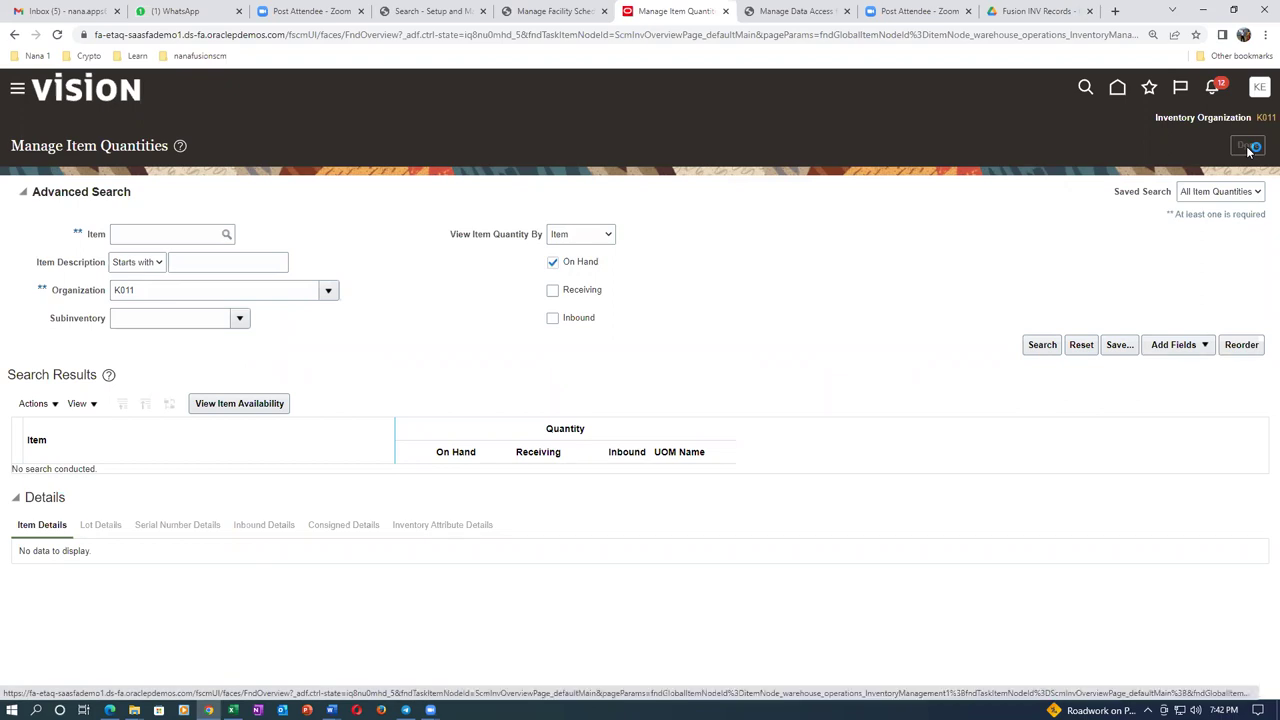
Sign out of Oracle Applications Cloud, confirm the logout, and sign back in as k01_emp1 with the prefilled credentials.
click(1259, 88)
click(1221, 128)
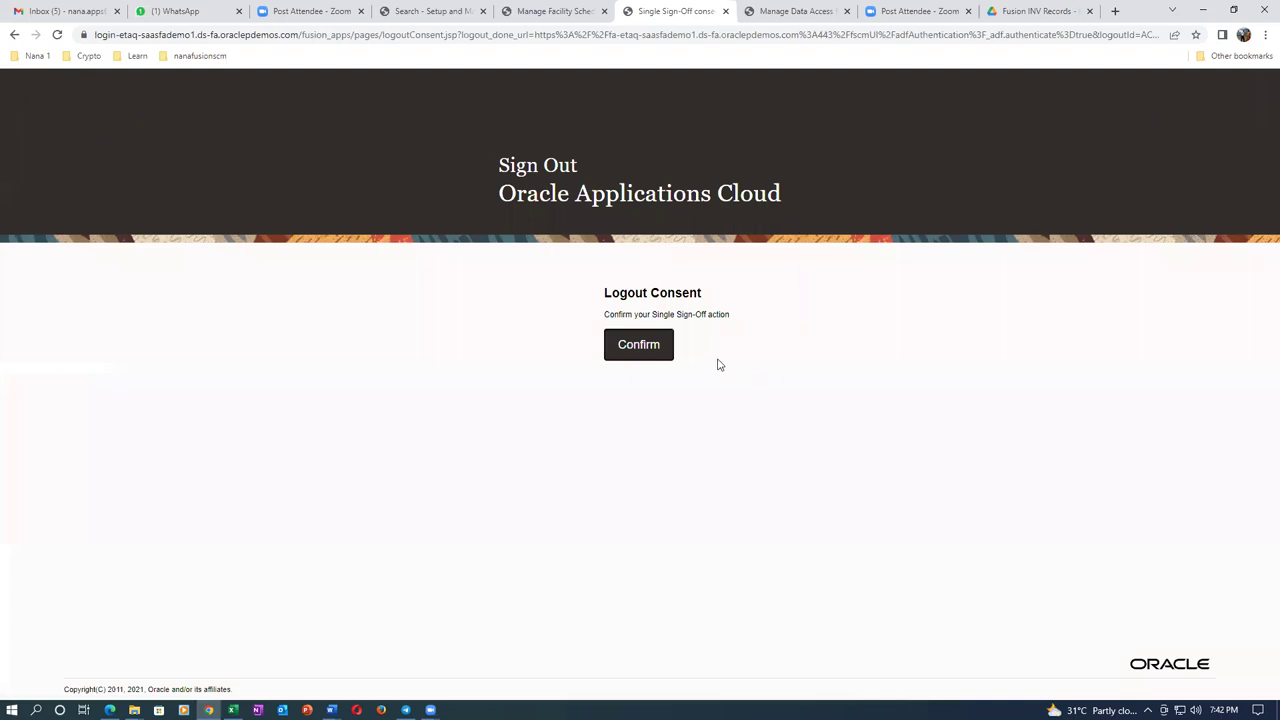
click(659, 352)
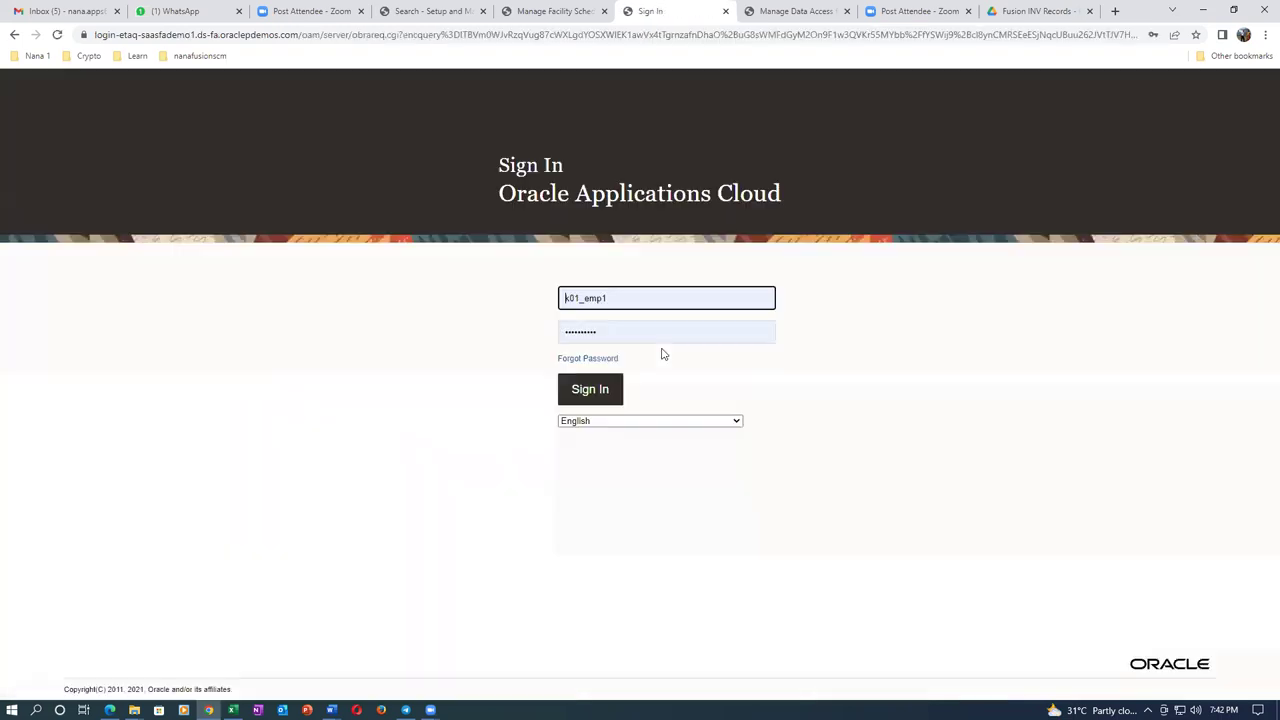
click(581, 396)
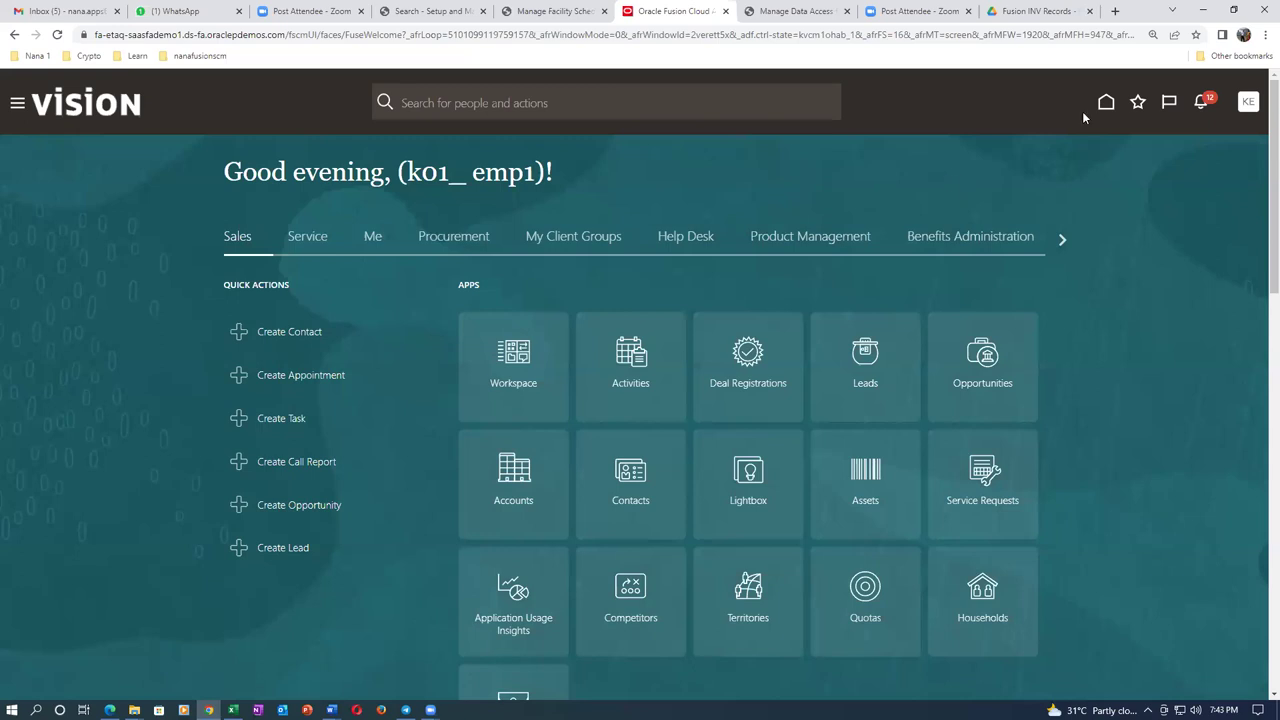
Load the INV Overview favorite and open the Manage Item Quantities task from the Inventory tasks.
click(1137, 107)
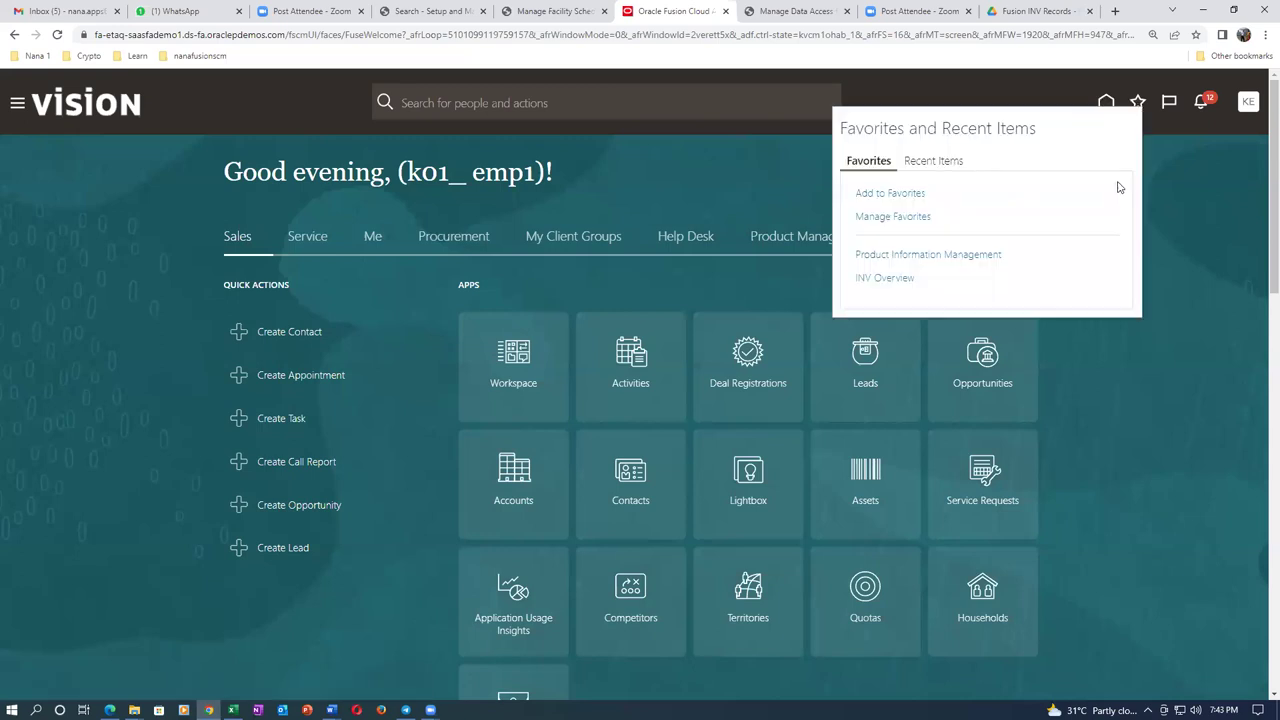
click(873, 281)
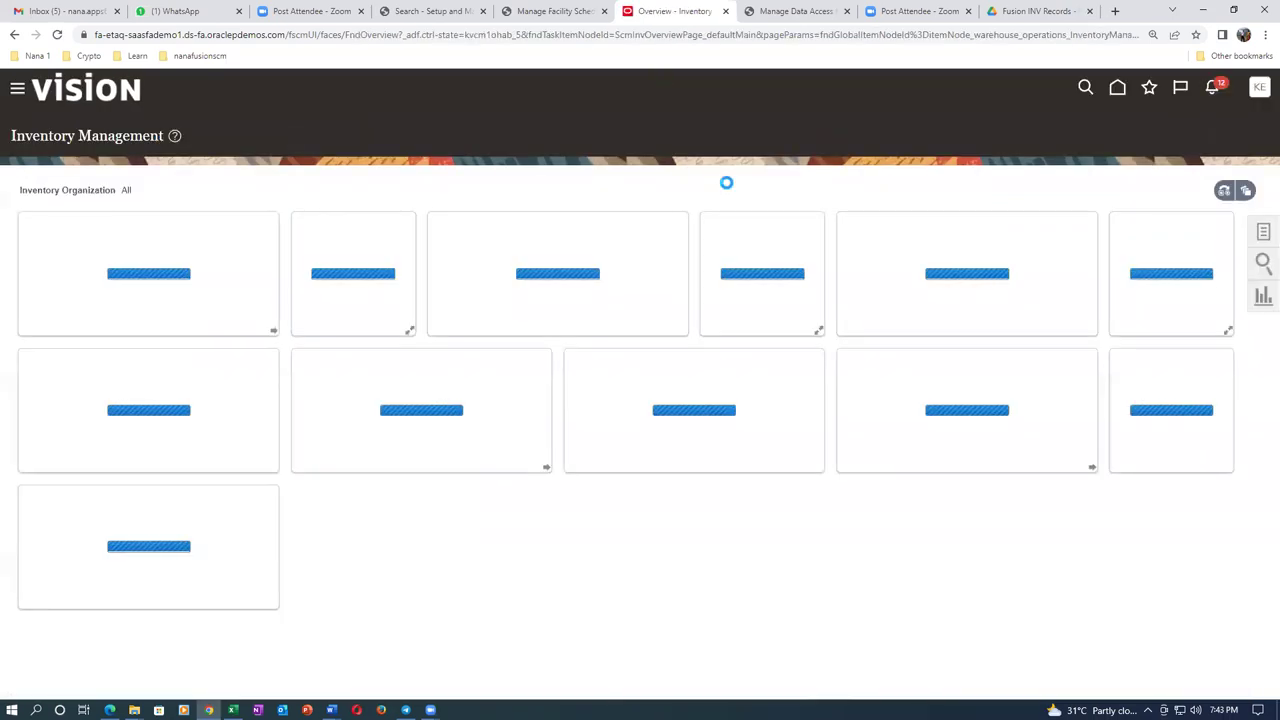
click(1262, 234)
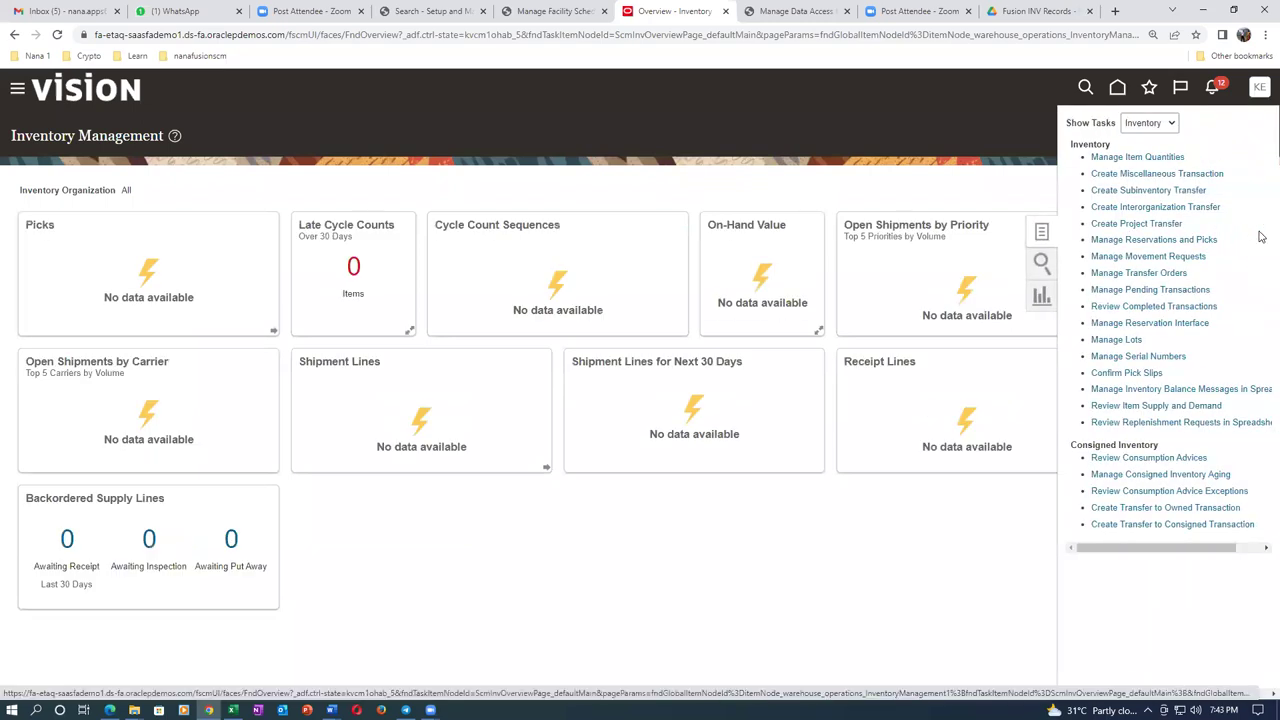
click(1121, 158)
click(1197, 130)
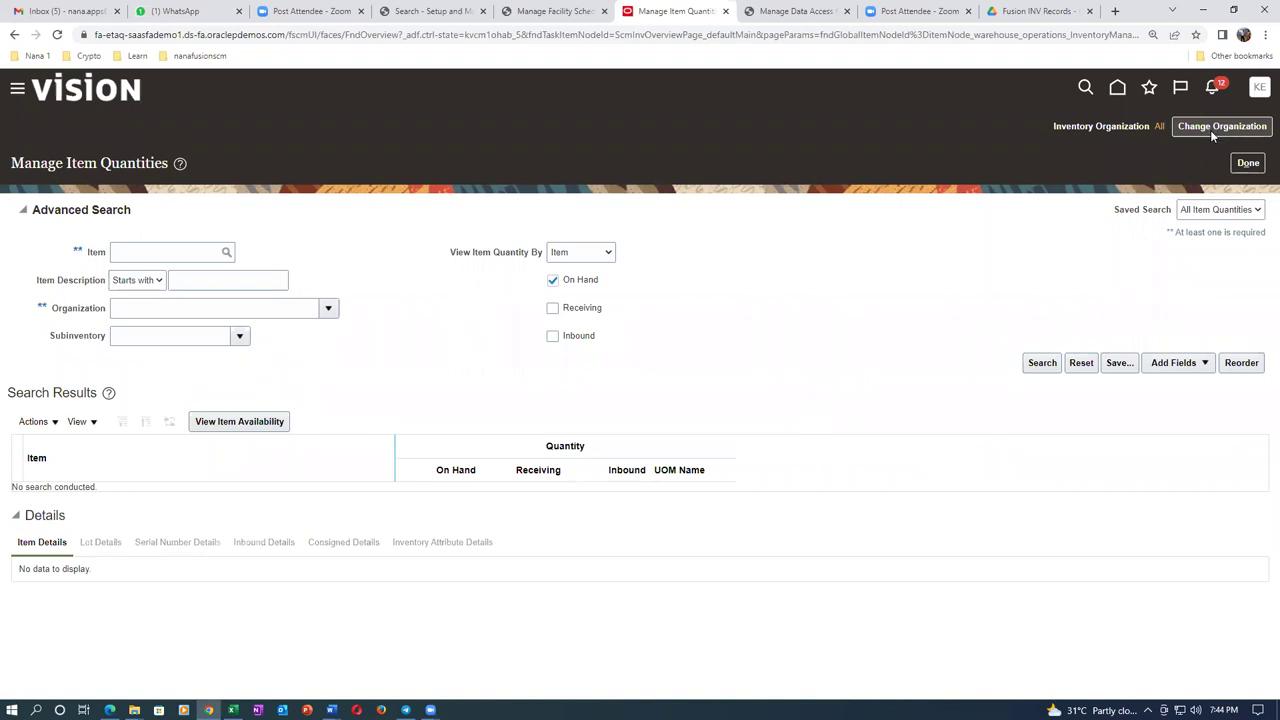
Switch to the Fusion_Inventory_Procurement_Work_Sheet workbook in Excel, review the roles listed for the first user, and return to the browser.
key(alt+Tab)
scroll(689, 360, up, 4)
scroll(709, 347, up, 9)
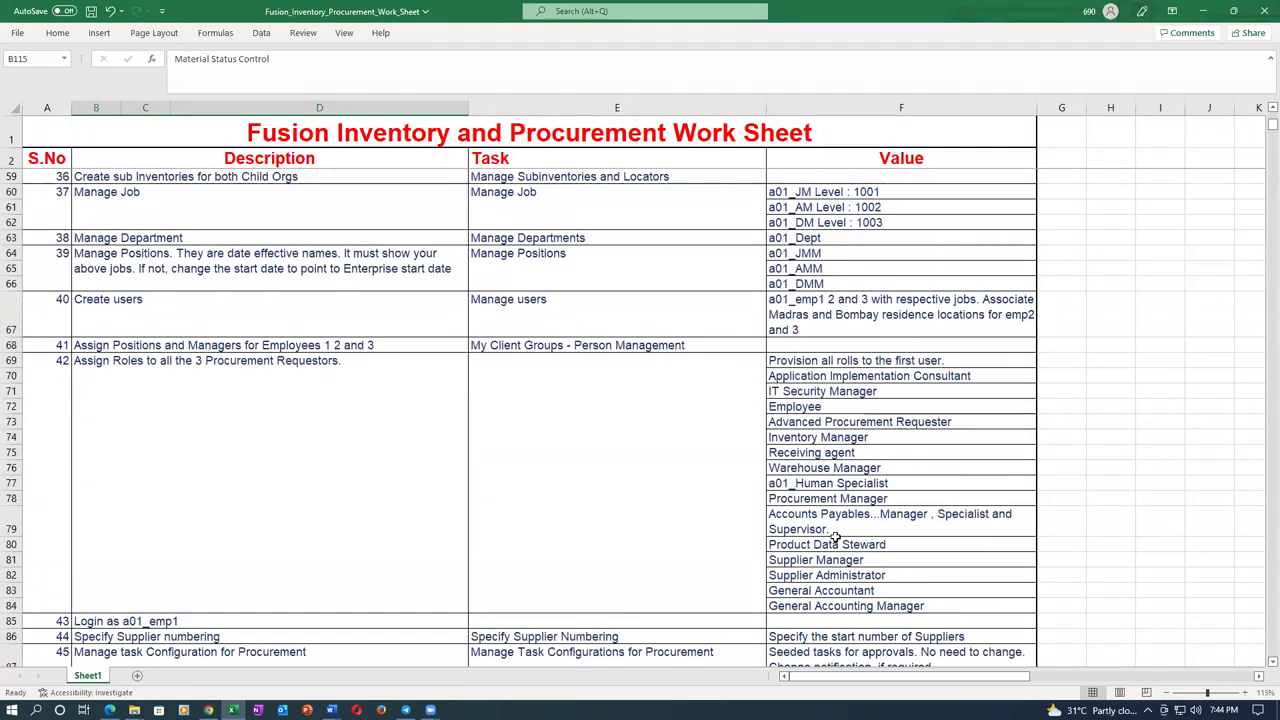
drag(815, 362, 848, 600)
key(alt+Tab)
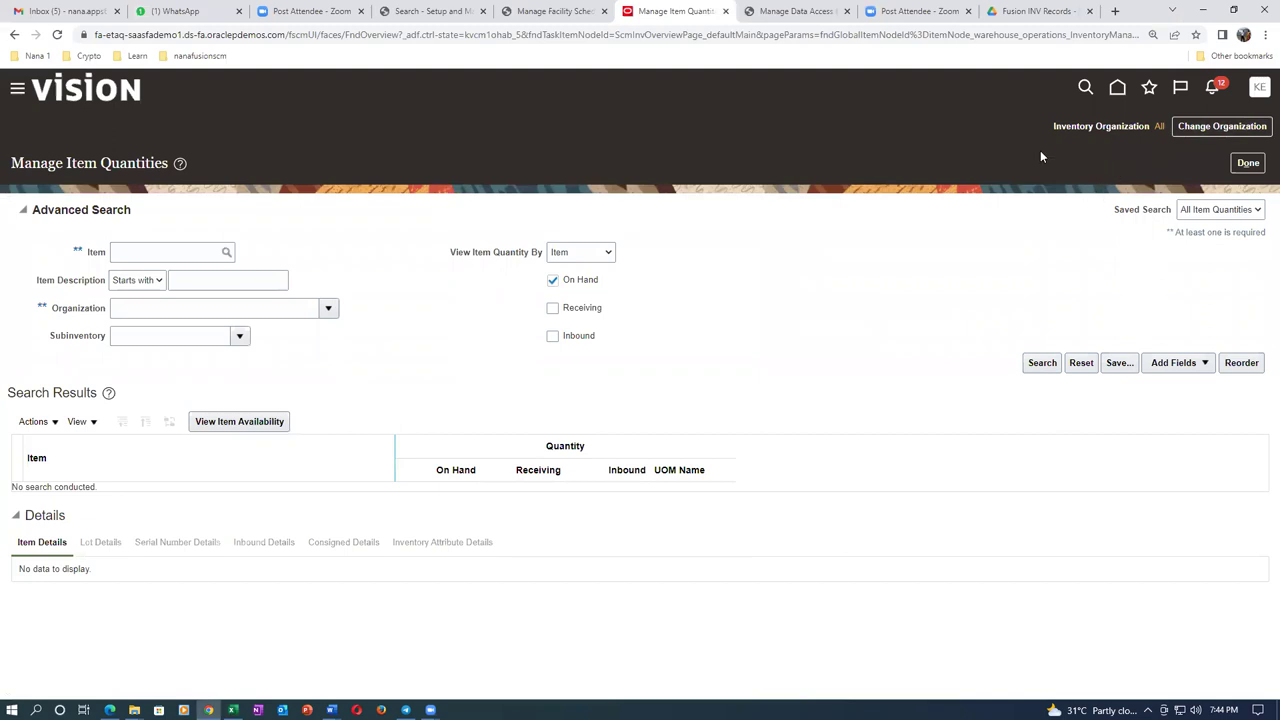
Change the inventory organization to K011 for the Manage Item Quantities page.
click(1200, 126)
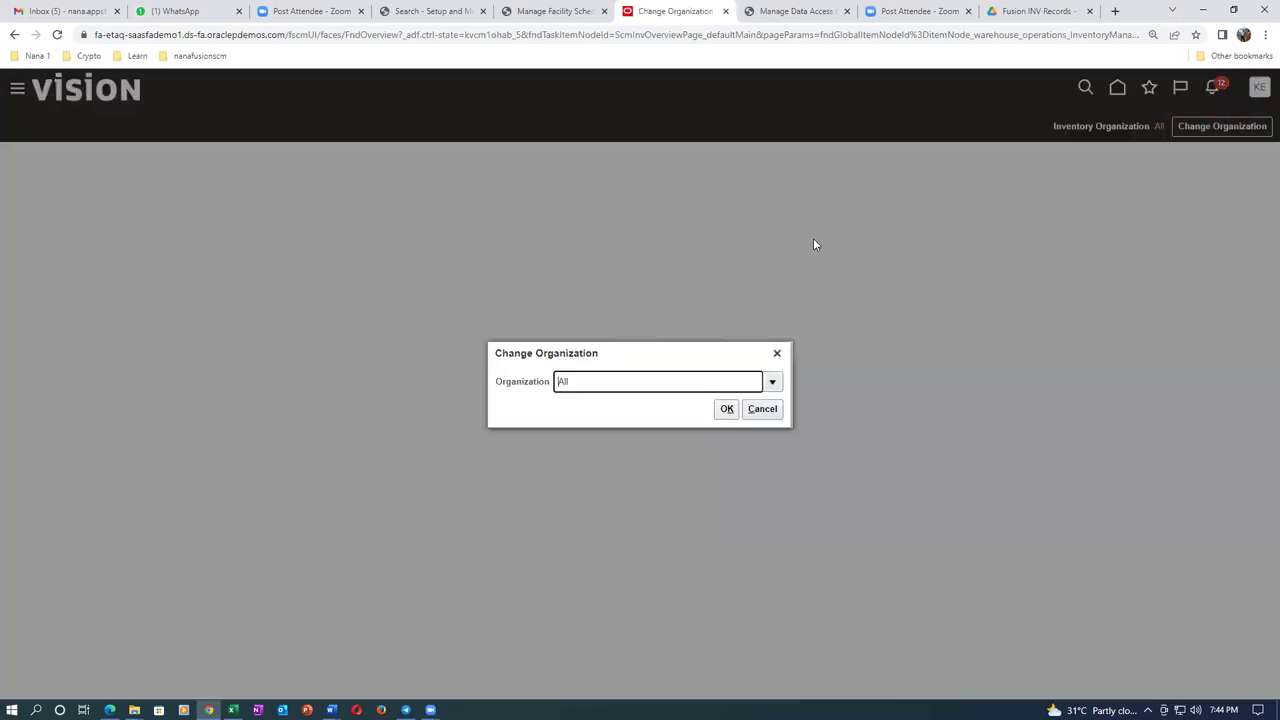
click(773, 385)
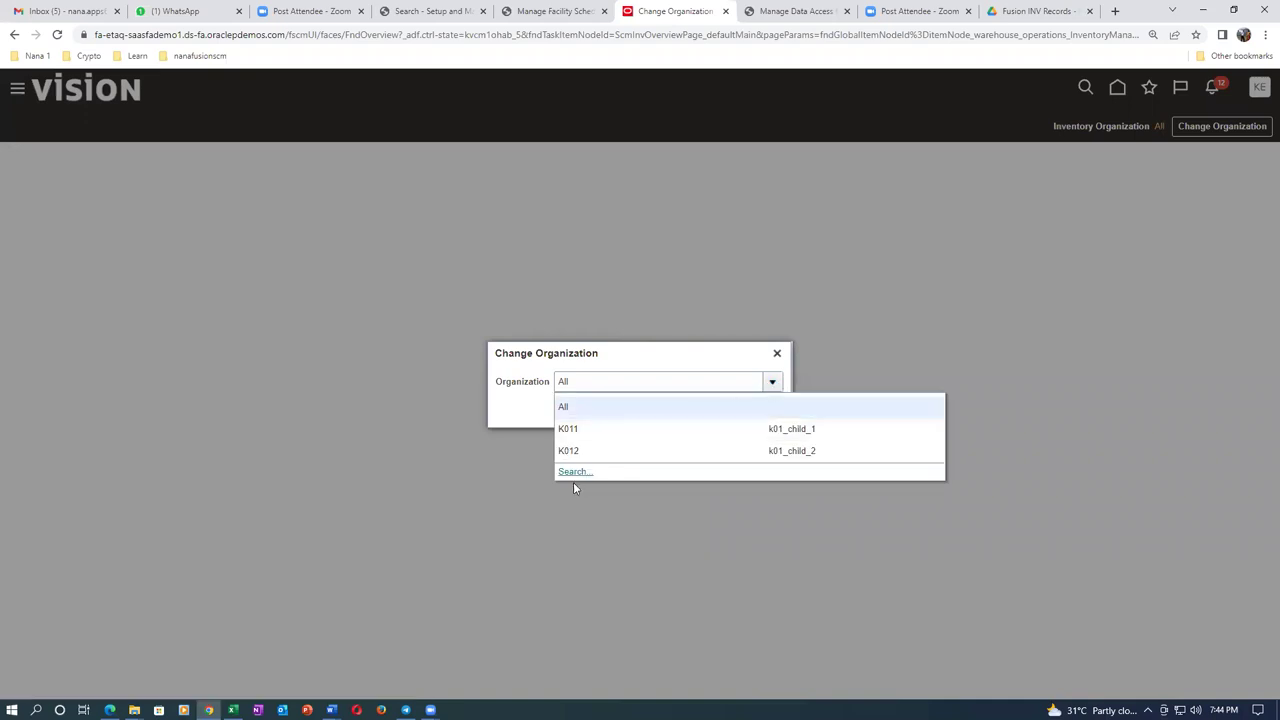
click(587, 428)
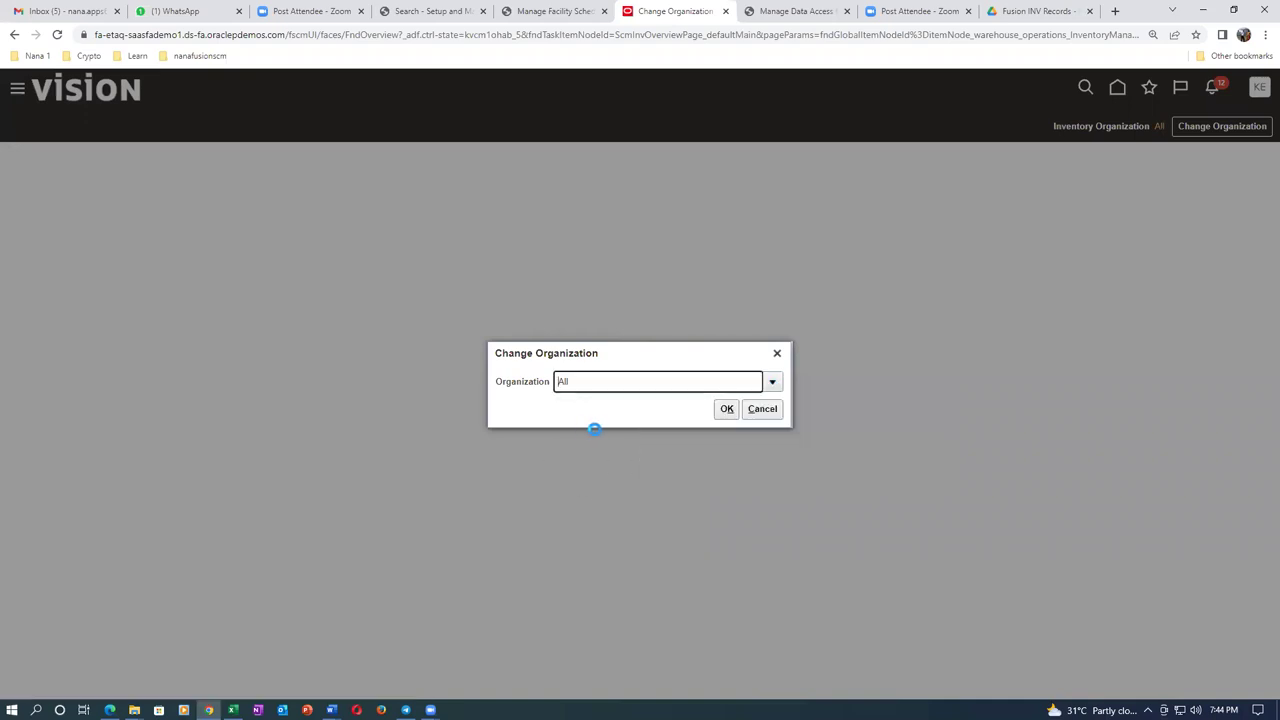
click(727, 410)
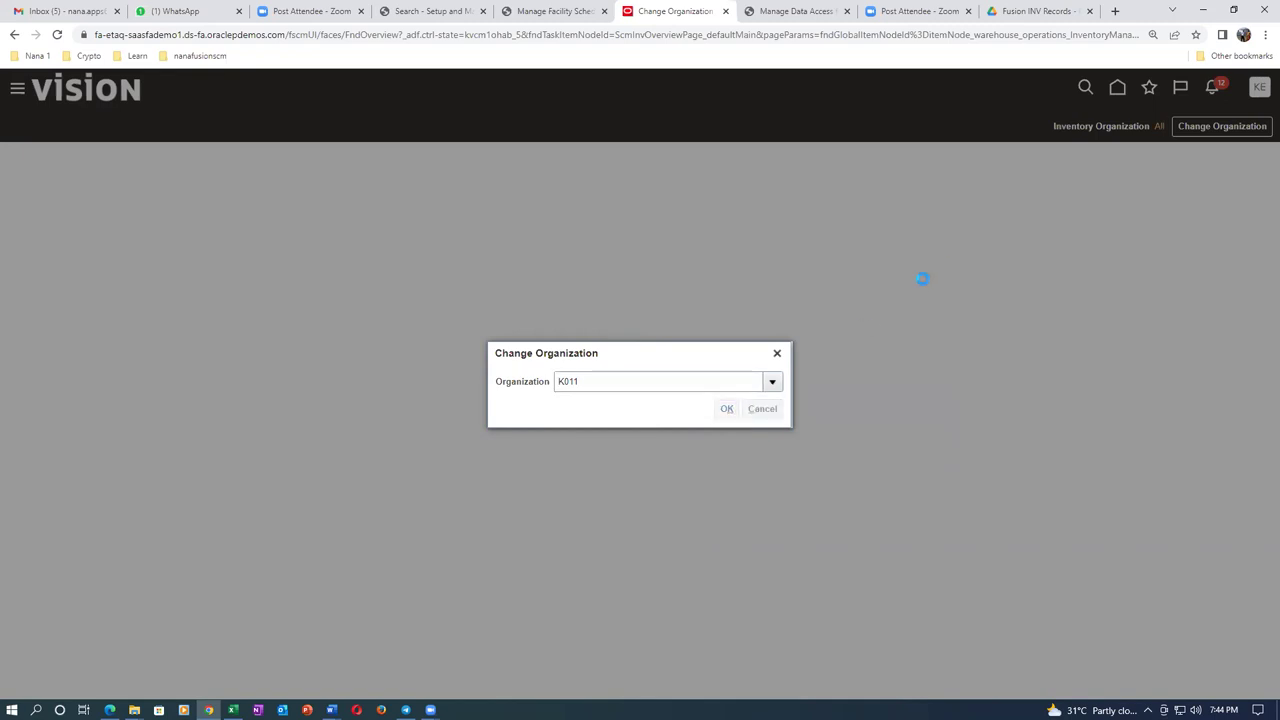